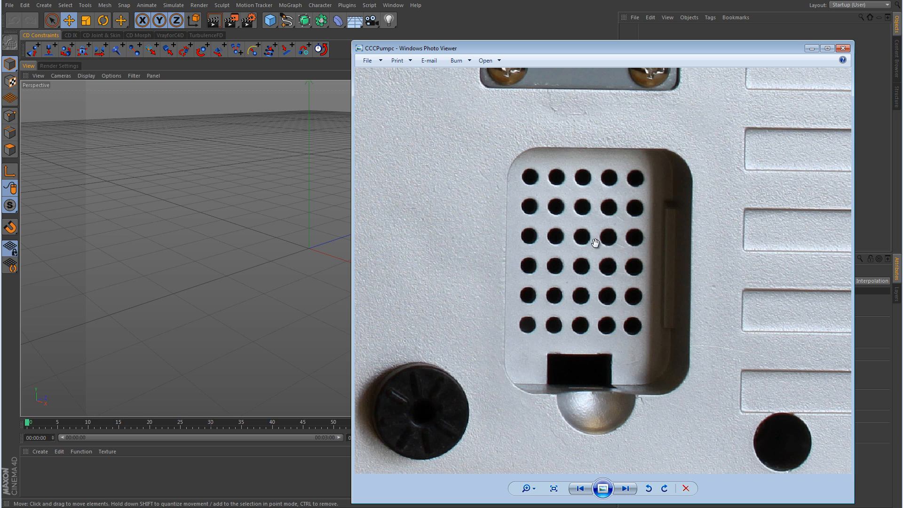
Put the reference photo away, switch to a full Front view and hide its grid.
left_click(815, 50)
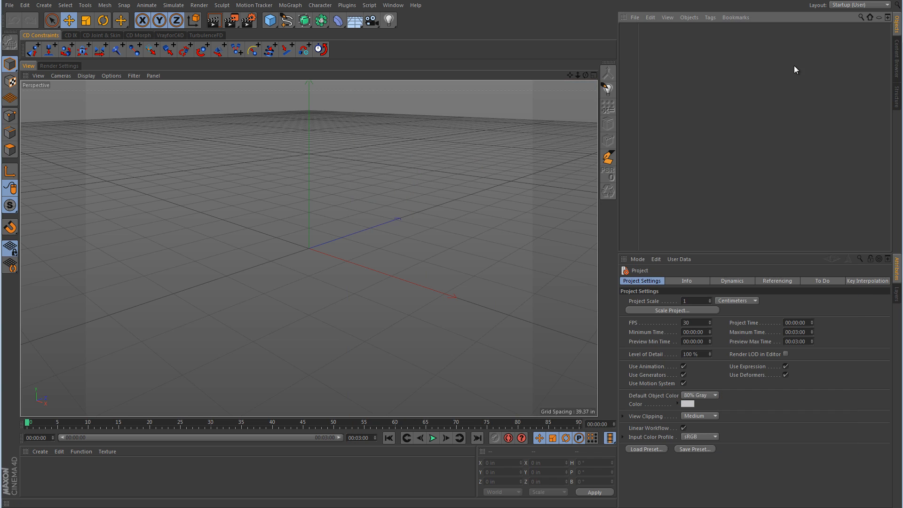
middle_click(484, 287)
middle_click(476, 309)
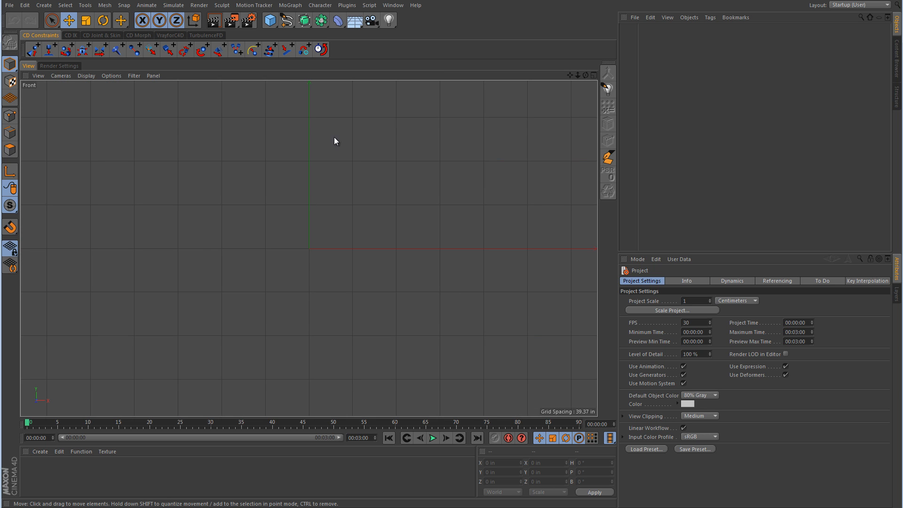
left_click(139, 76)
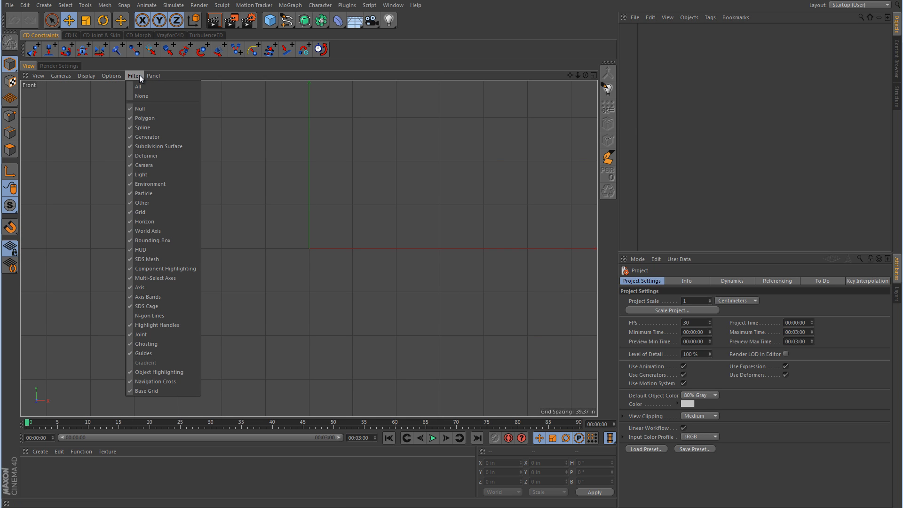
left_click(160, 212)
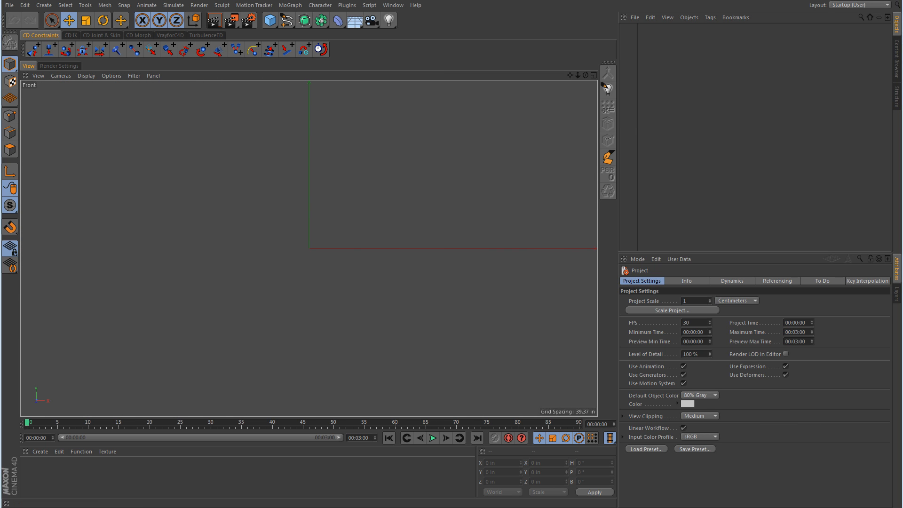
Load the CCCPumpc image from the CCC CU folder as the Front view's background picture.
left_click(134, 507)
left_click_drag(483, 48, 607, 45)
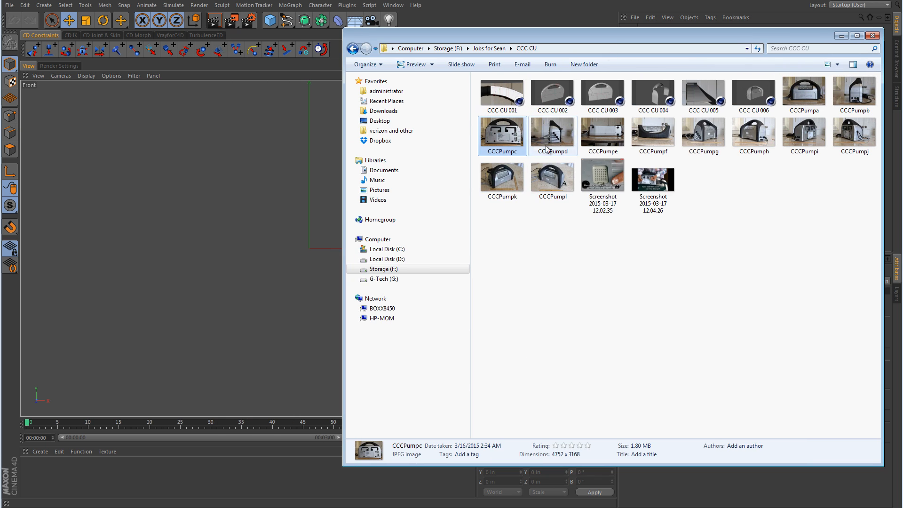
left_click_drag(500, 141, 295, 162)
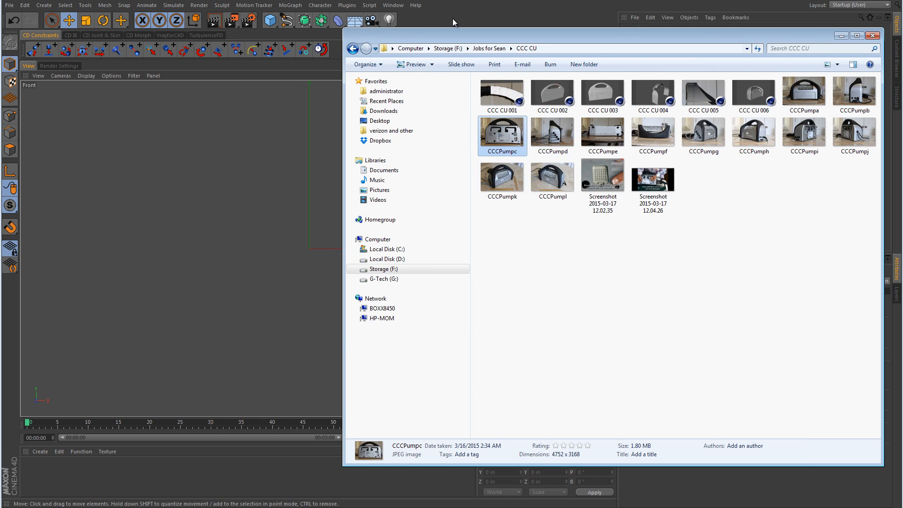
left_click(483, 3)
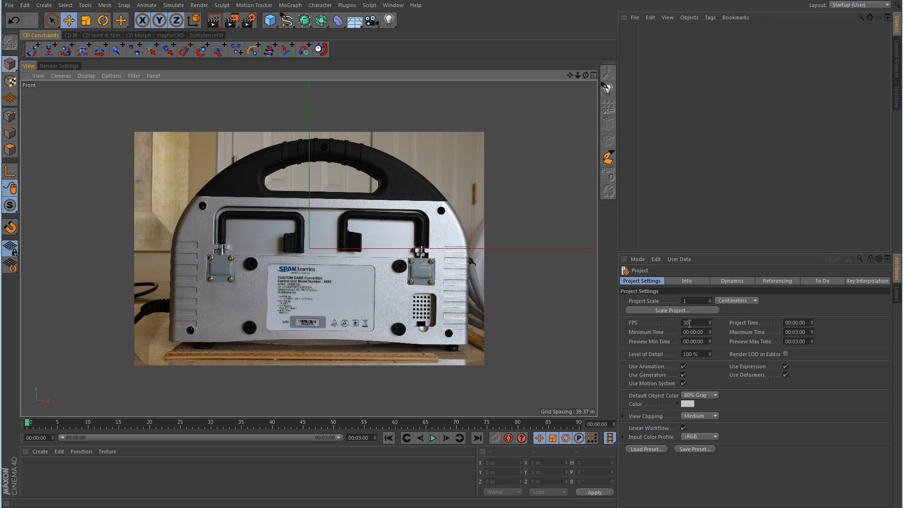
Offset the Front view's background picture to X -257 and Y 199, placing the vent recess near the origin.
key("shift+v")
left_click(747, 282)
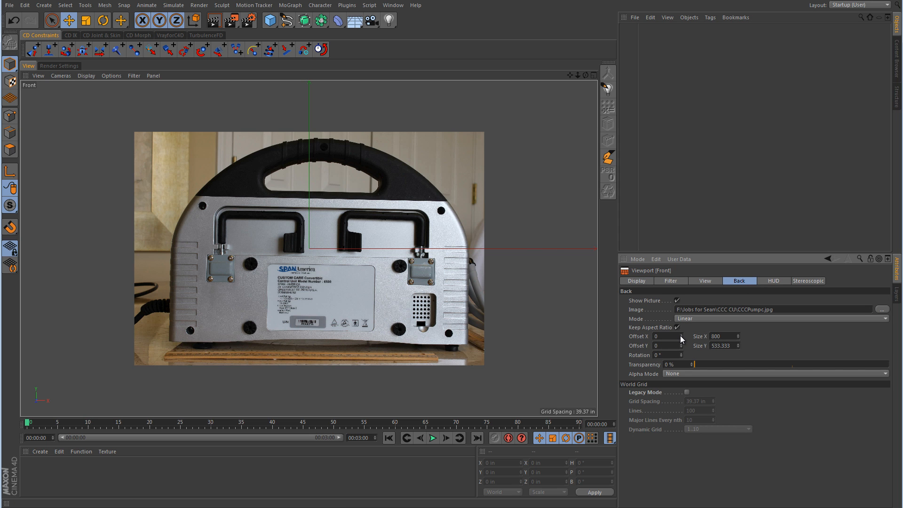
mouse_move(681, 335)
left_mouse_down()
mouse_move(676, 355)
mouse_move(685, 337)
mouse_move(681, 345)
left_mouse_up()
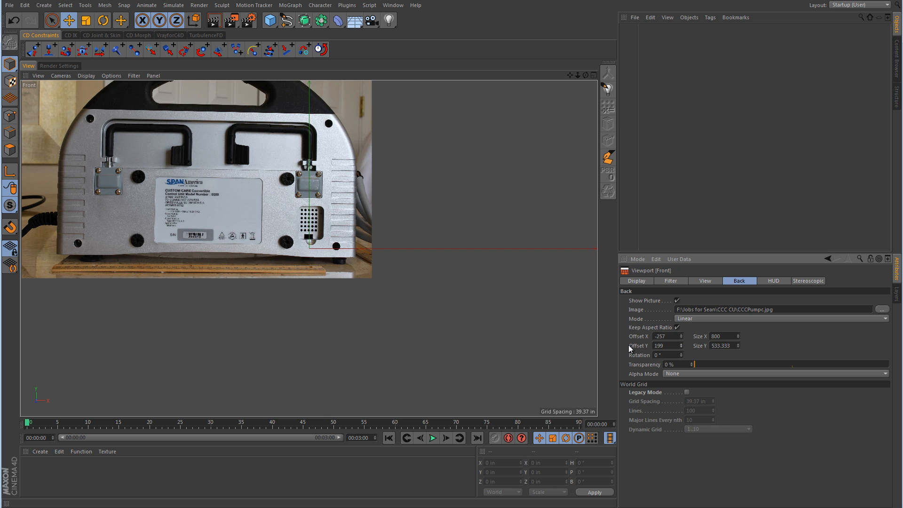
Fine-tune the background picture's offset to X -260 and Y 201 to centre the vent recess on the vertical axis.
scroll(385, 222, "up", 10)
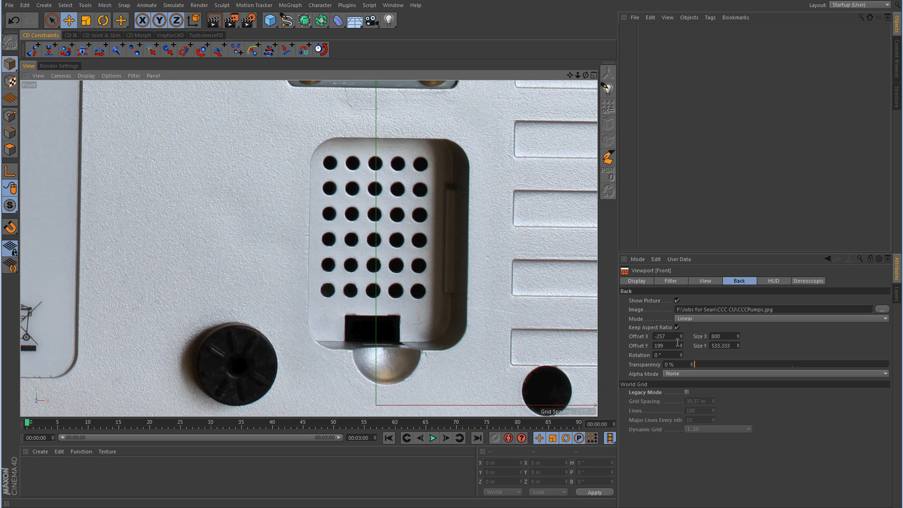
double_click(683, 344)
left_click(681, 337)
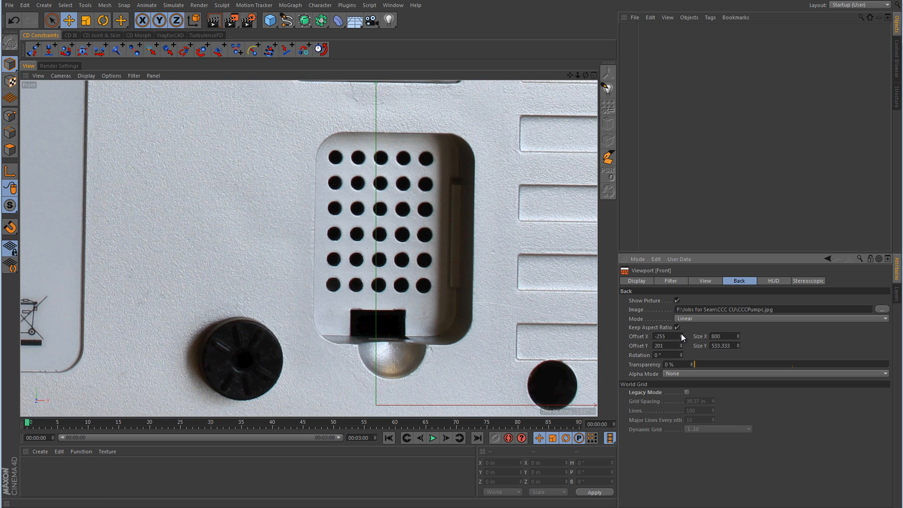
left_click(681, 337)
left_click(682, 336)
left_click(681, 337)
left_click(681, 337)
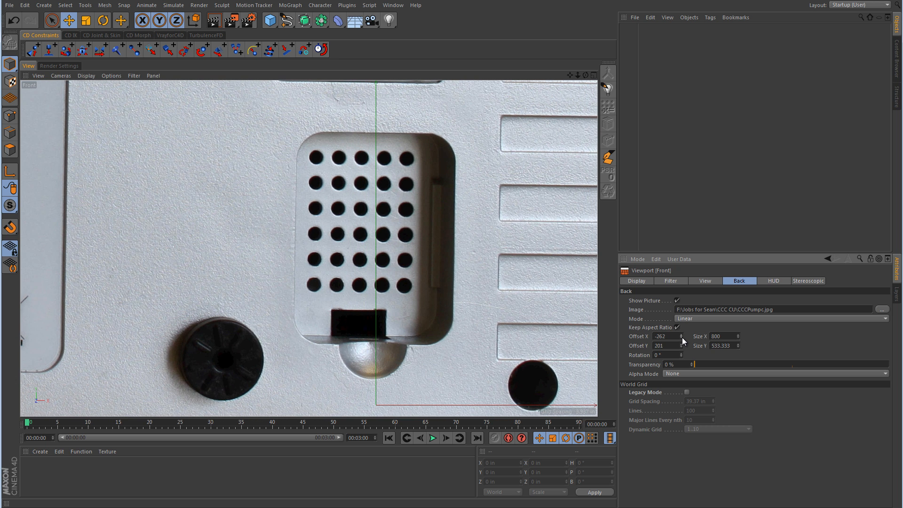
left_click(681, 334)
left_click(681, 334)
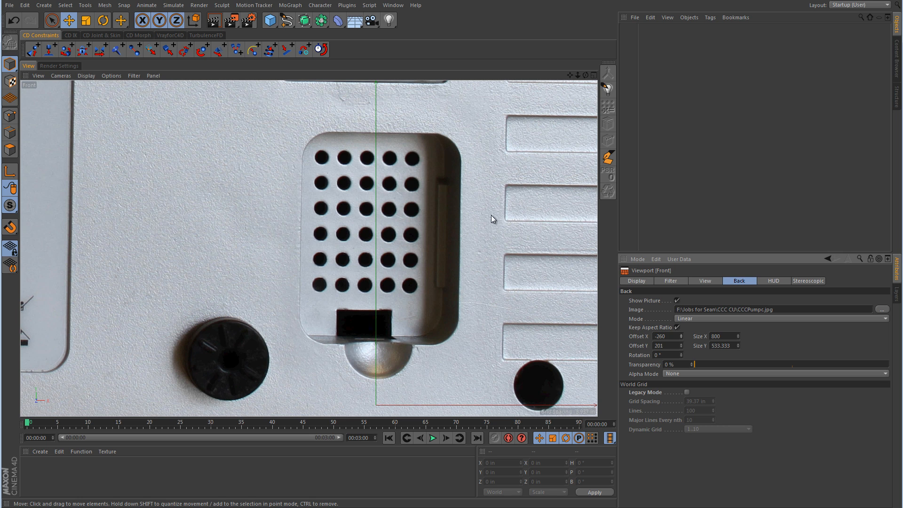
Add a Rectangle spline and move it up to about Y 22.2 in, in the middle of the vent recess.
left_click(287, 20)
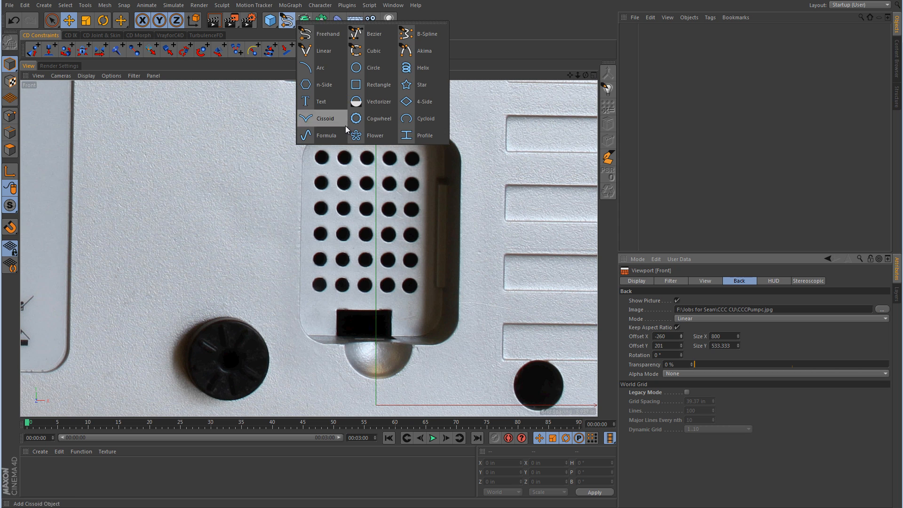
left_click(379, 90)
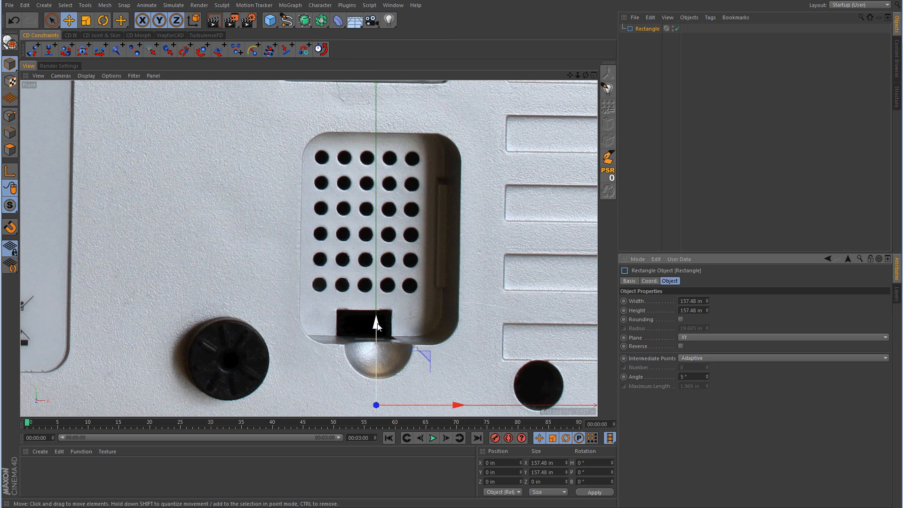
left_click_drag(377, 325, 376, 169)
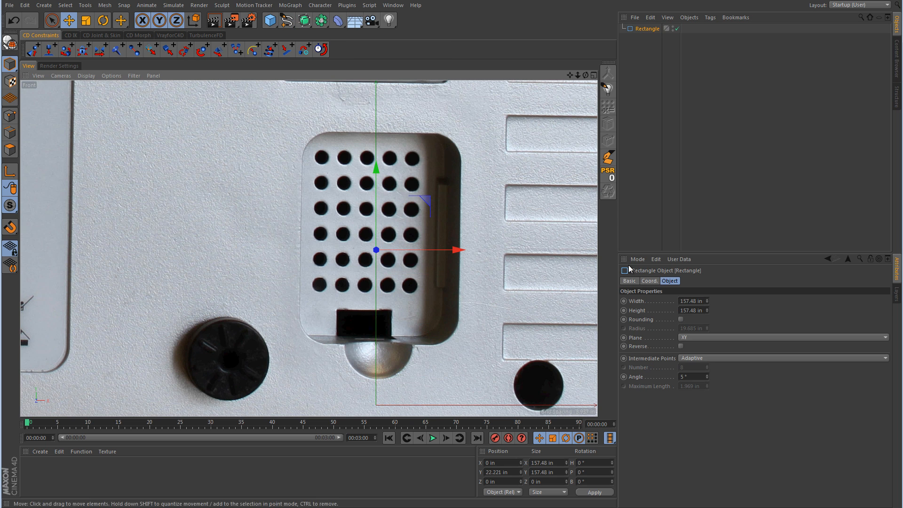
Set the rectangle spline's width and height to 5 in.
double_click(695, 300)
type("5")
key("Tab")
type("5")
key("Return")
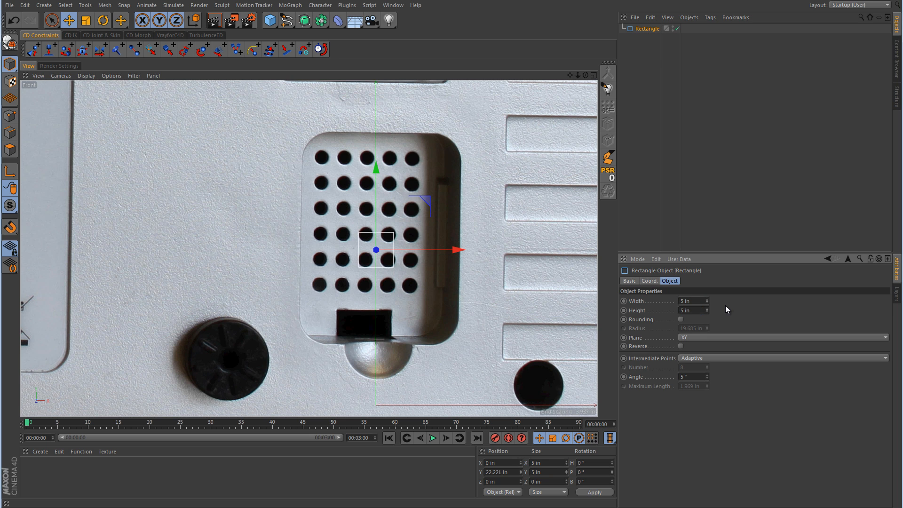
Make the rectangle editable and move its upper and lower point pairs to the recess's top and bottom edges.
left_click(10, 43)
left_click_drag(51, 20, 103, 49)
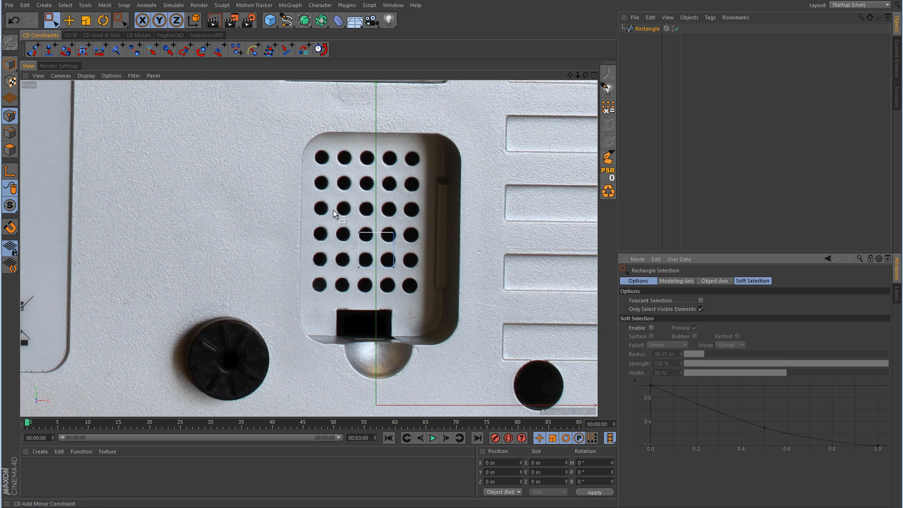
left_click_drag(334, 211, 405, 238)
left_click_drag(376, 153, 451, 257)
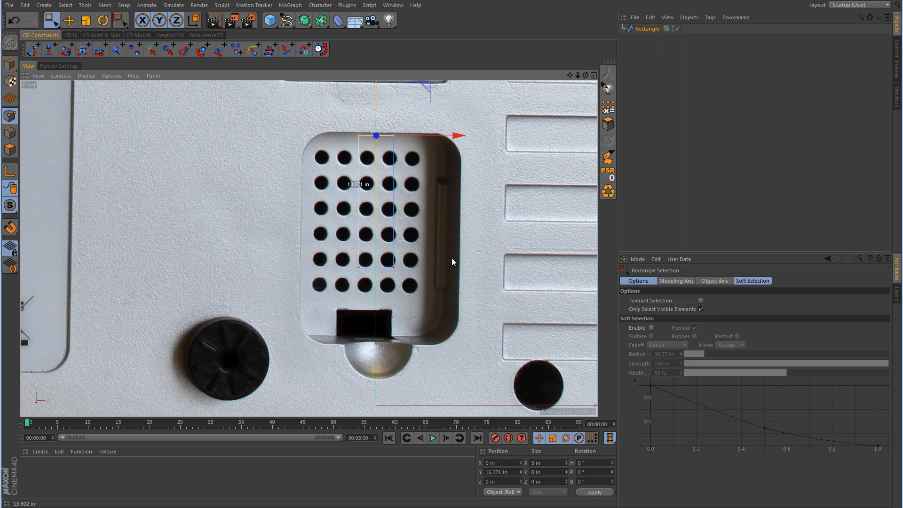
left_click_drag(351, 244, 443, 277)
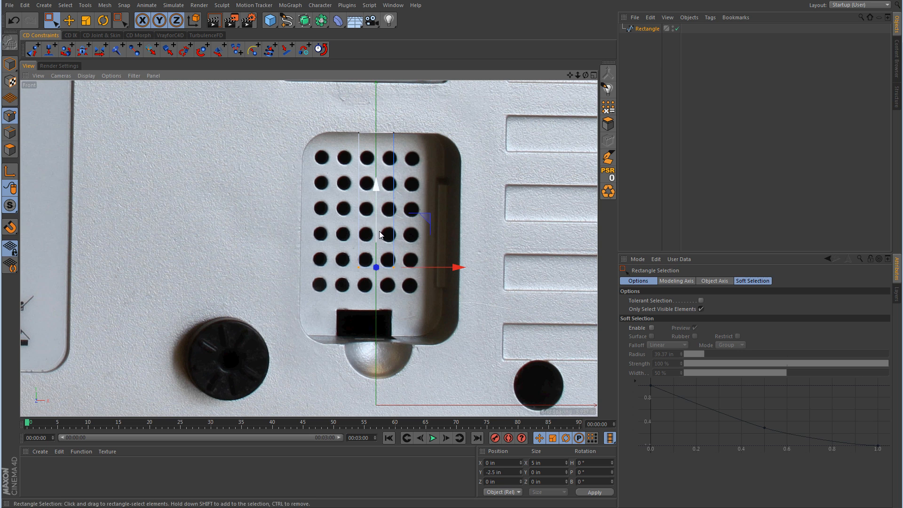
left_click_drag(375, 187, 374, 262)
Move the rectangle's right and left point pairs out to the side edges of the recess.
left_click_drag(420, 112, 385, 357)
left_click_drag(480, 243, 548, 242)
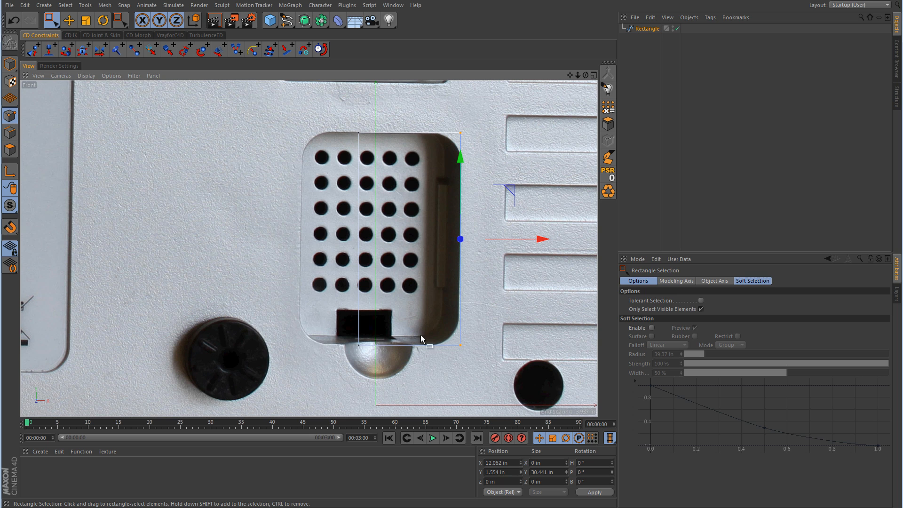
left_click_drag(403, 116, 332, 351)
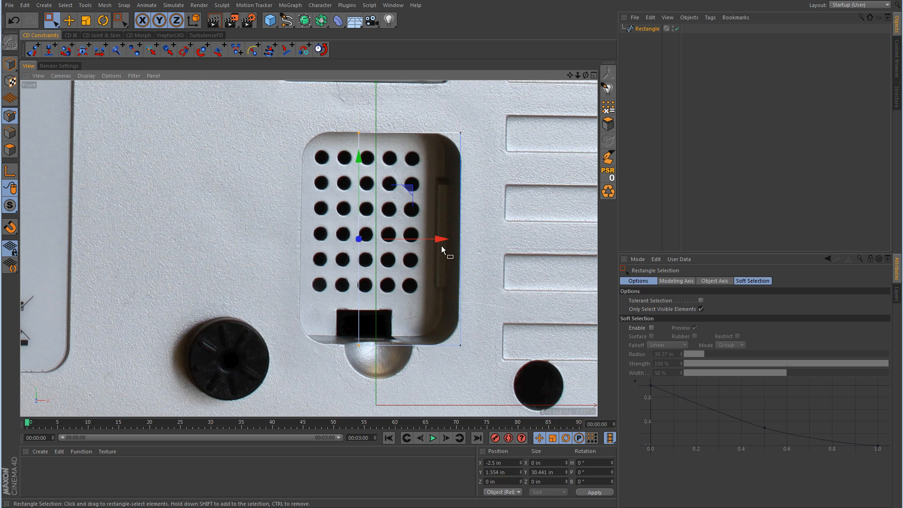
left_click_drag(443, 250, 383, 254)
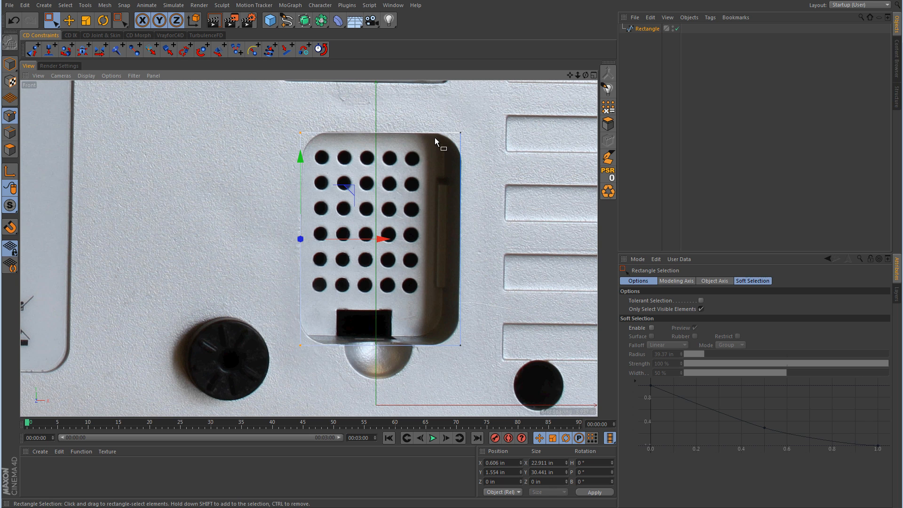
Chamfer all four corner points of the rectangle with a 3.969 in radius to match the recess's rounded corners.
key("ctrl+a")
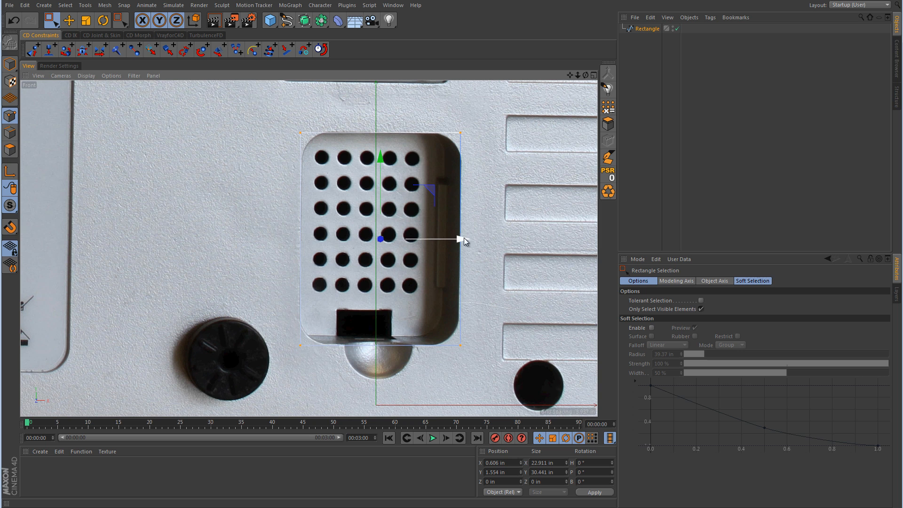
right_click(531, 165)
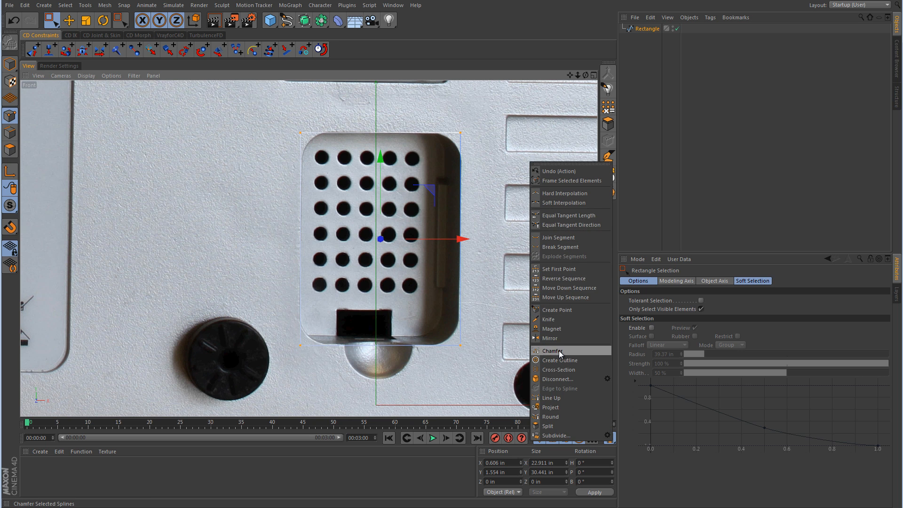
left_click(552, 351)
left_click(644, 337)
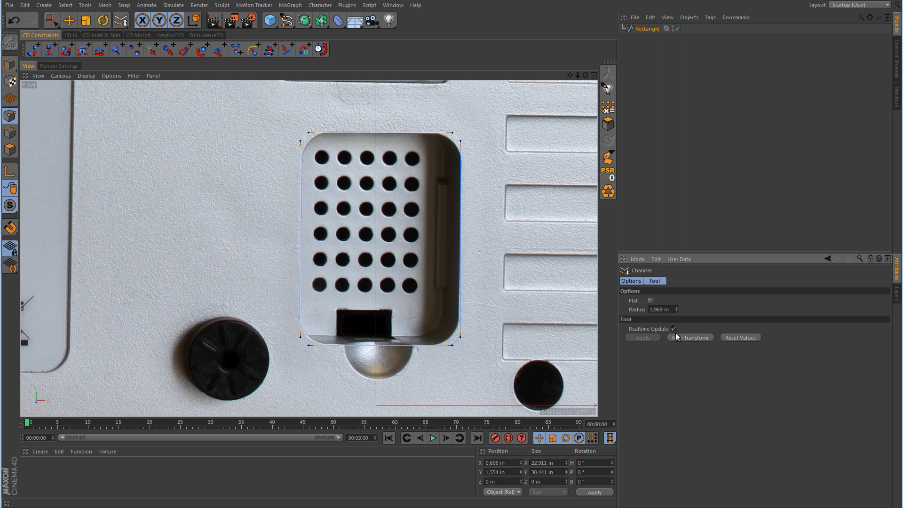
left_click(677, 308)
left_click(678, 307)
left_click(678, 307)
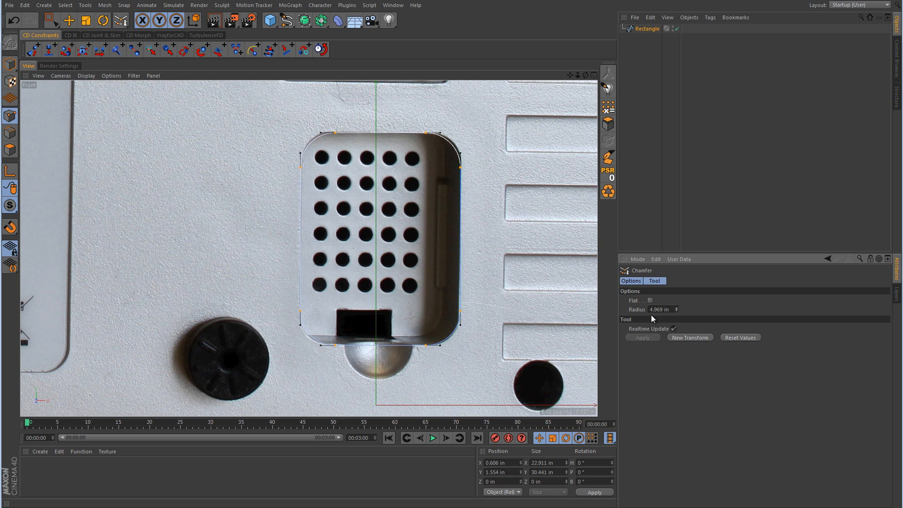
left_click(678, 311)
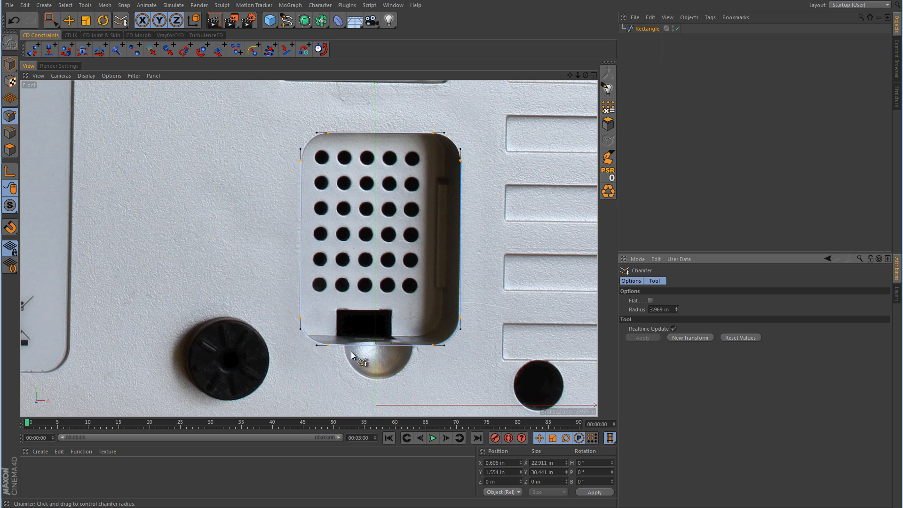
Return to model mode, add a Circle spline and move it up to about Y 8.5 in, over the half-round thumb notch.
left_click(9, 64)
left_click(286, 20)
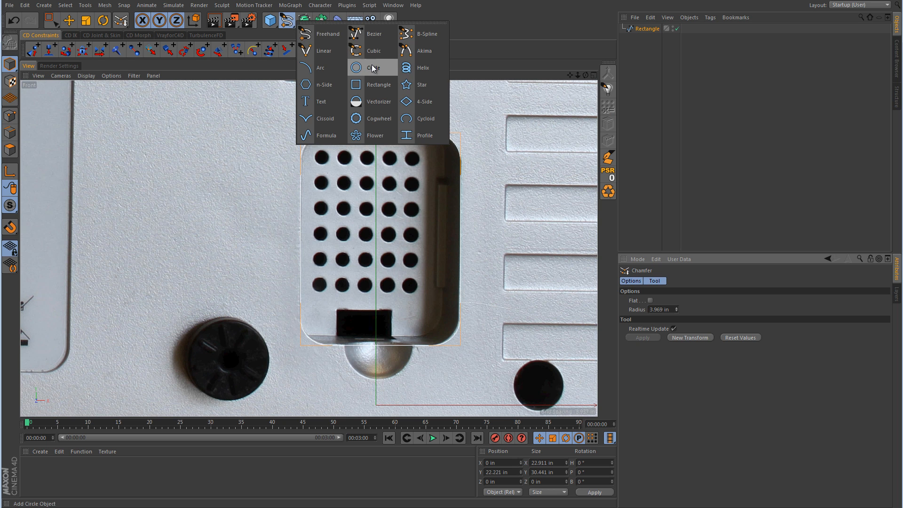
left_click(365, 53)
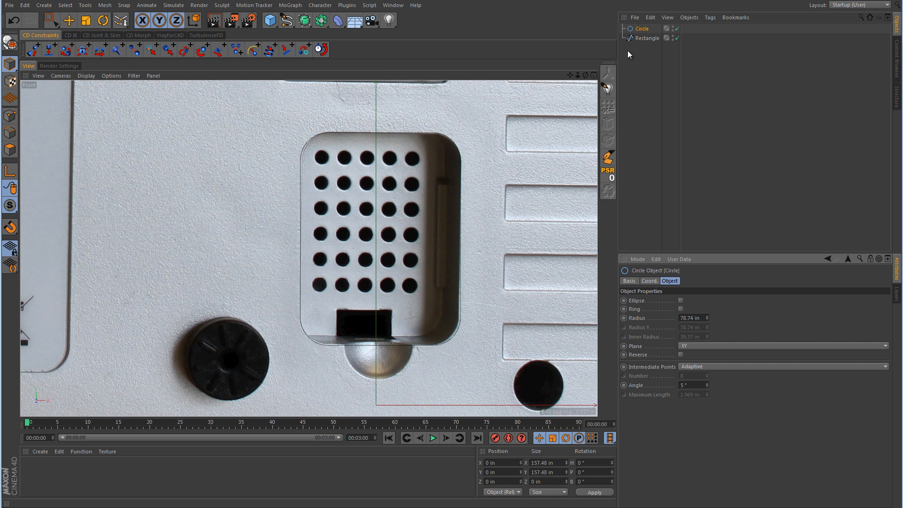
left_click(68, 20)
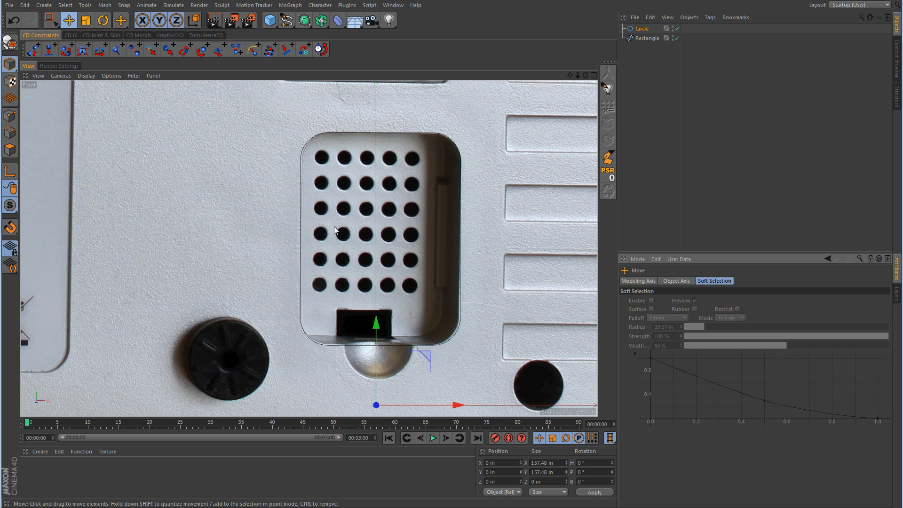
left_click_drag(376, 324, 381, 265)
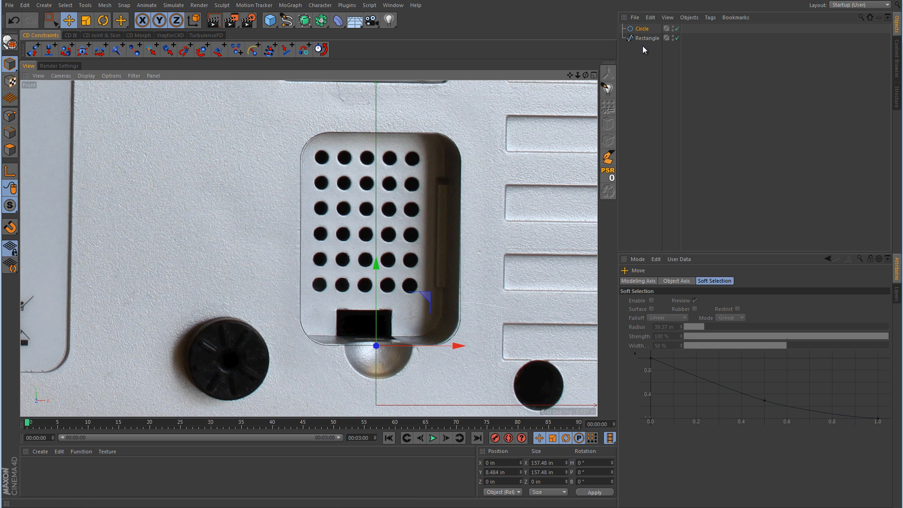
Set the circle spline's radius to 5 in.
left_click(643, 29)
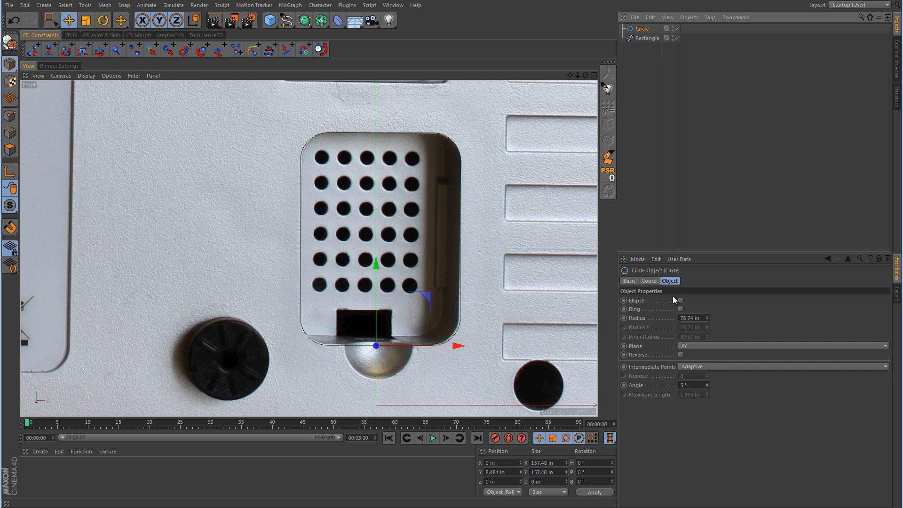
left_click(692, 317)
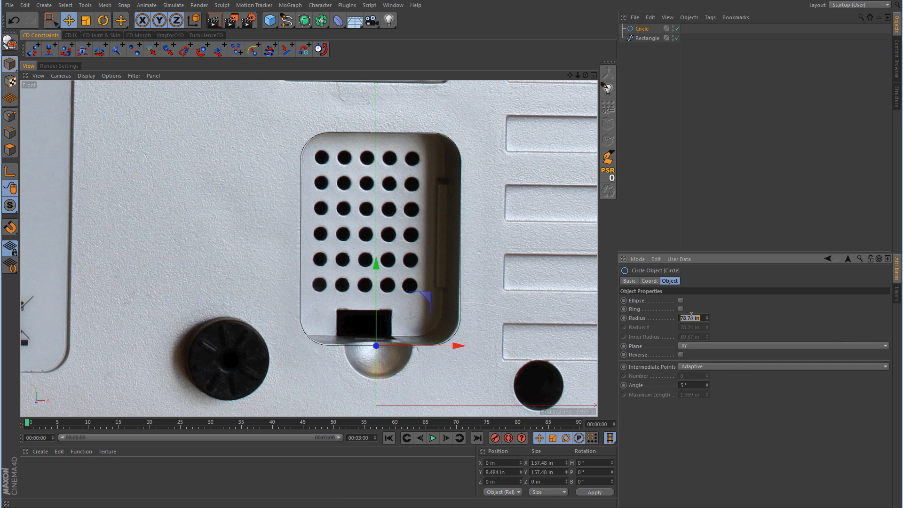
type("5")
key("Return")
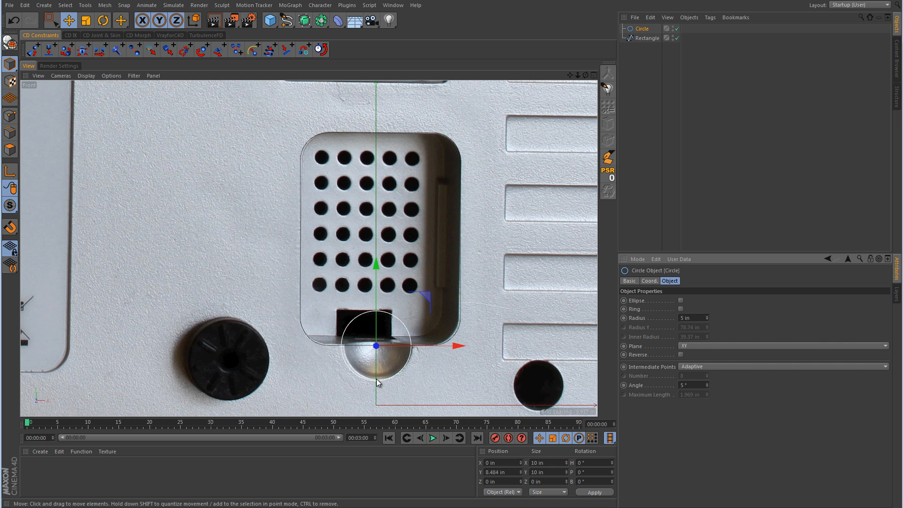
Nudge the circle spline up to about Y 8.69 in and scale its radius to about 4.93 in to fit the thumb notch.
scroll(381, 369, "up", 5)
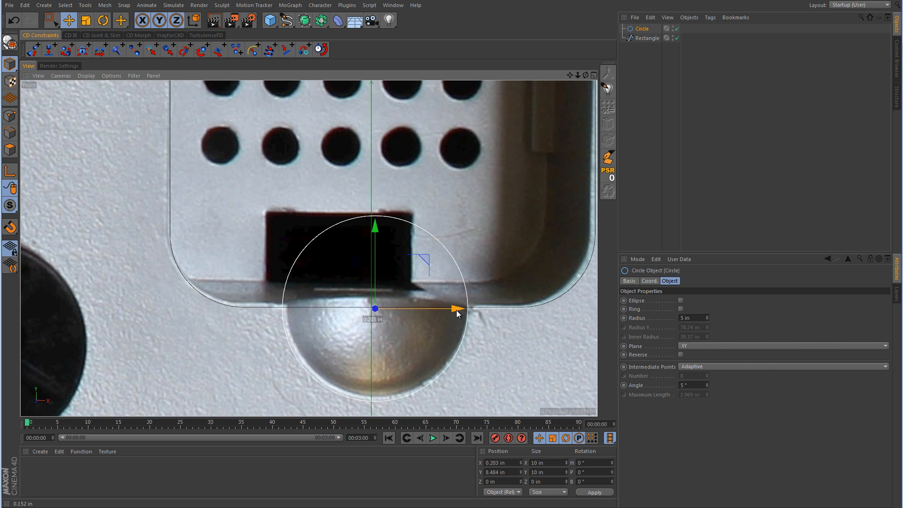
left_click_drag(455, 309, 459, 309)
left_click_drag(426, 261, 429, 256)
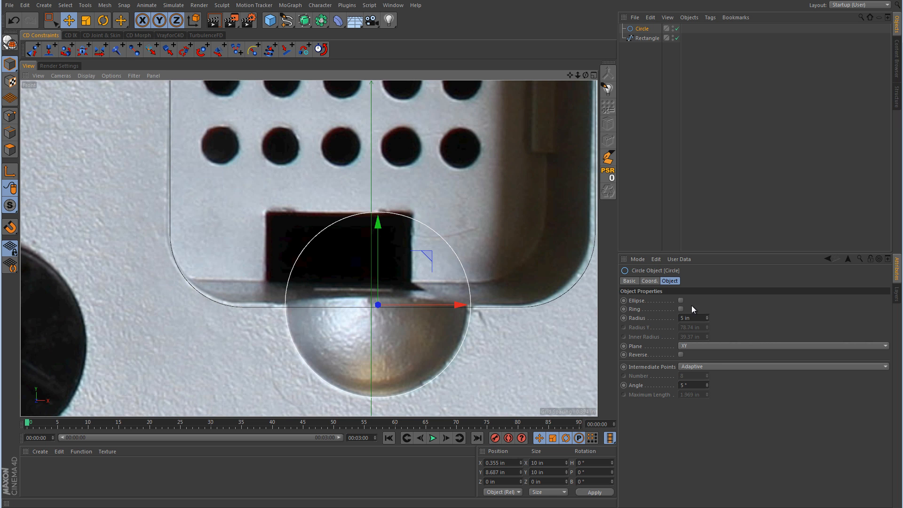
left_click(88, 24)
left_click_drag(436, 146, 431, 147)
left_click(69, 21)
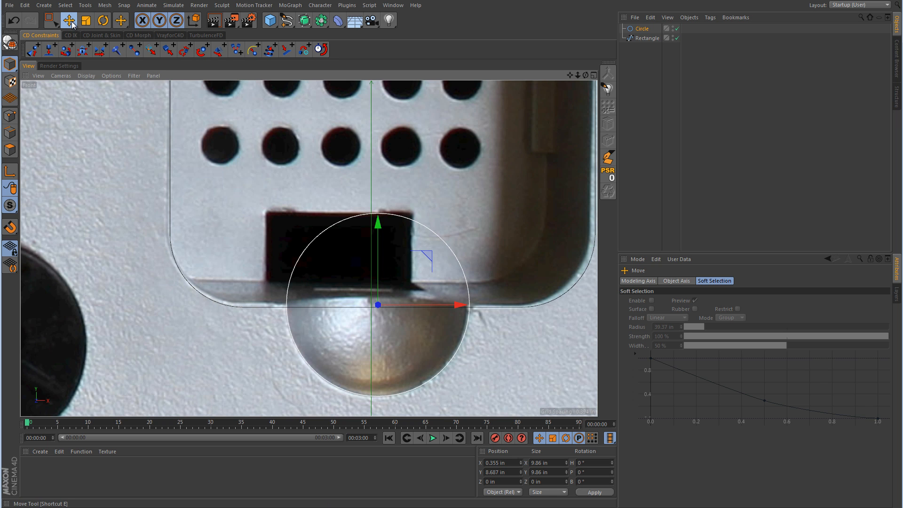
Set the circle spline's X position to 0 in.
left_click(642, 29)
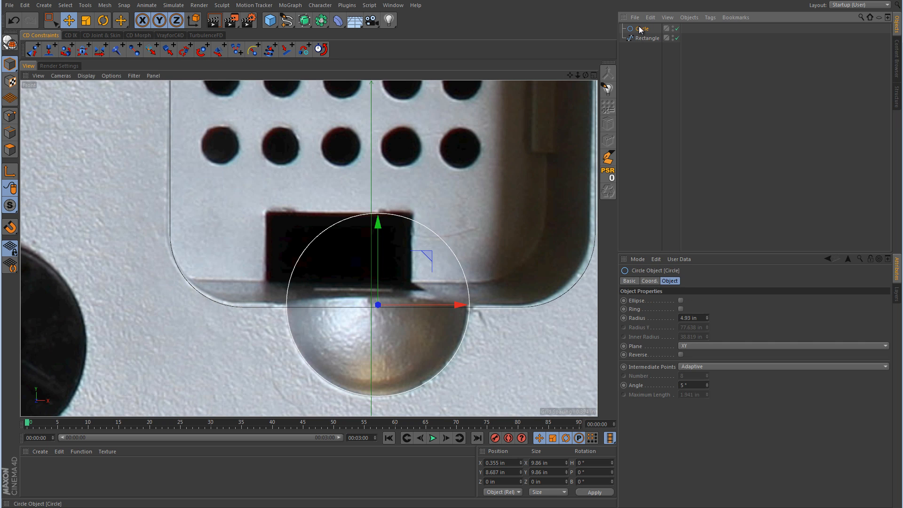
left_click(650, 281)
double_click(654, 301)
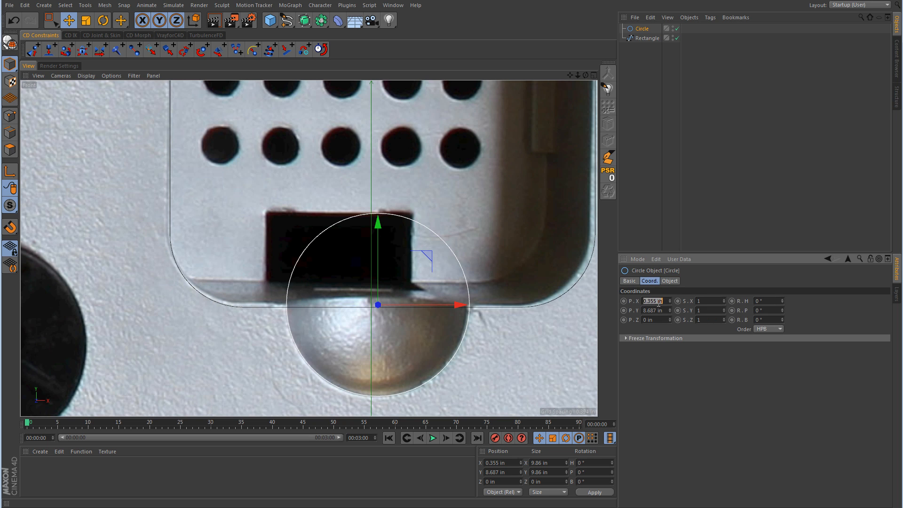
type("0")
key("Return")
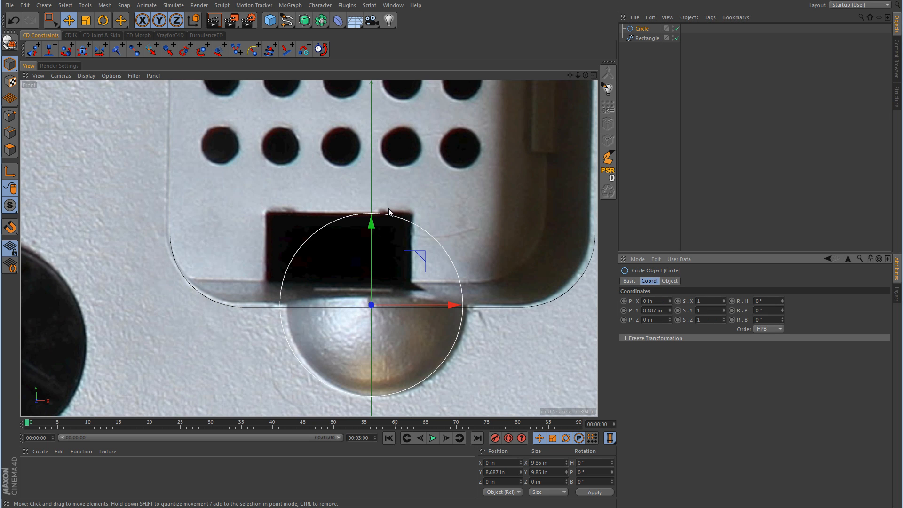
Add a Spline Mask and nest the rectangle and circle splines in it to merge their outlines.
left_click(285, 24)
left_click(320, 26)
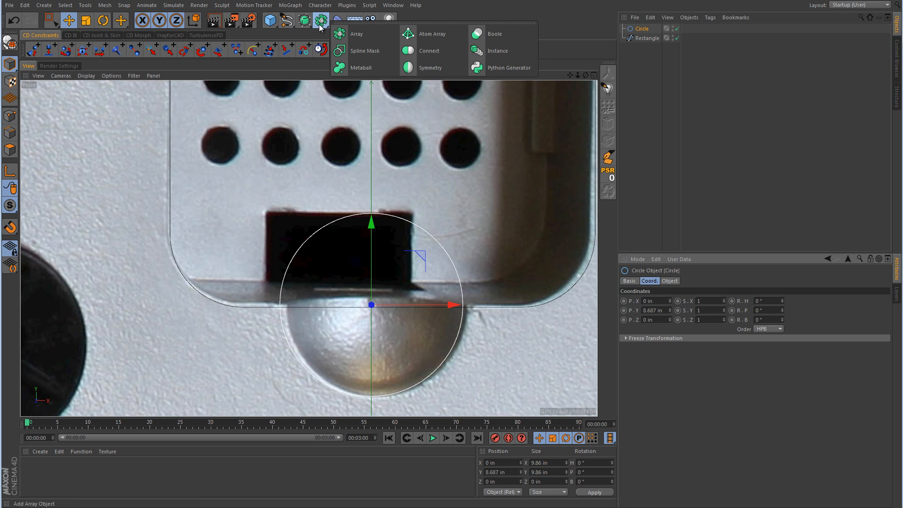
left_click(365, 51)
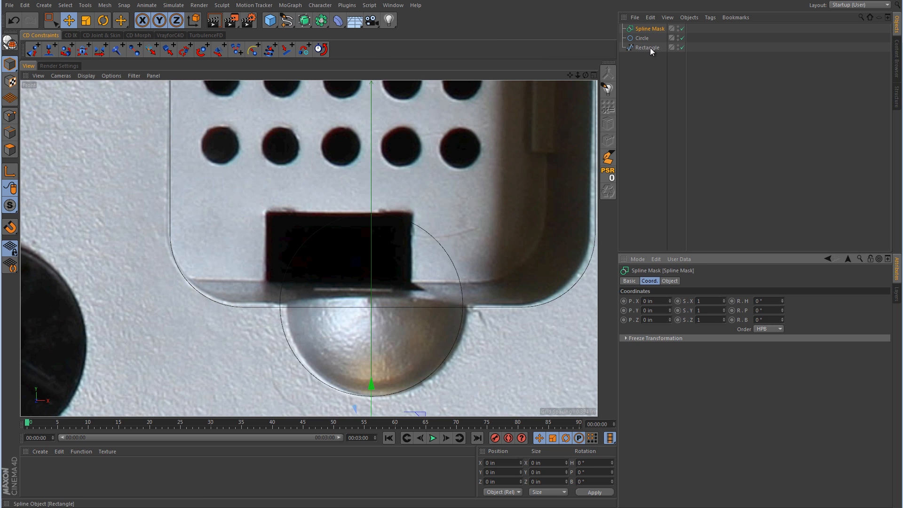
mouse_move(652, 31)
left_mouse_down()
mouse_move(650, 48)
mouse_move(651, 30)
left_mouse_up()
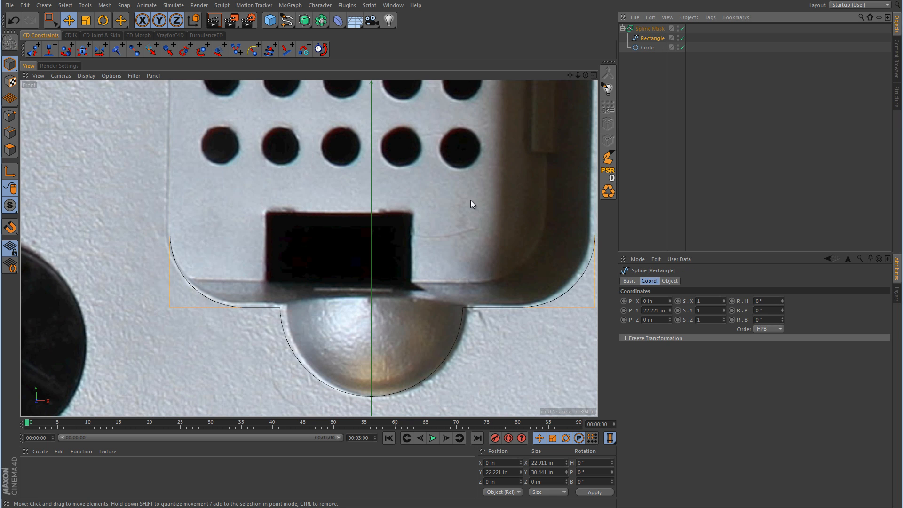
Convert the Spline Mask into a single editable spline in the Perspective view.
middle_click(452, 300)
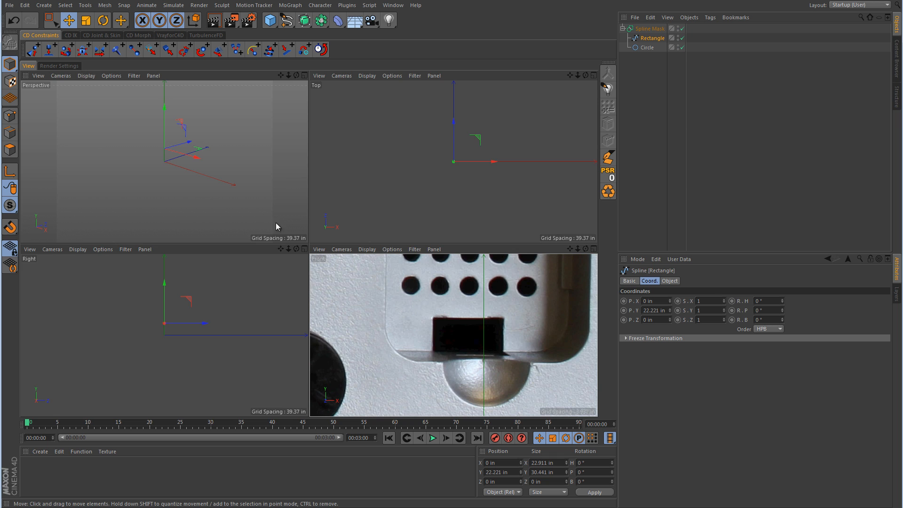
middle_click(200, 197)
right_click_drag(305, 214, 398, 213, "alt")
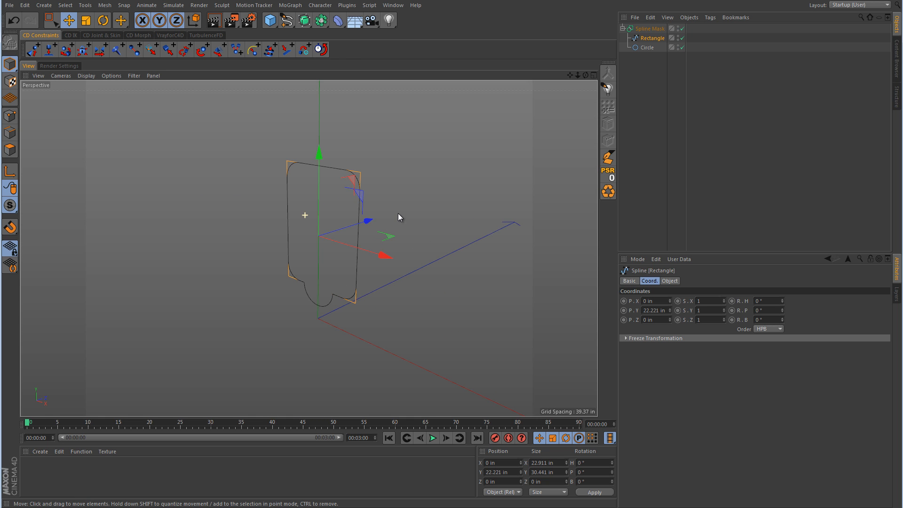
left_click_drag(315, 277, 380, 266, "alt")
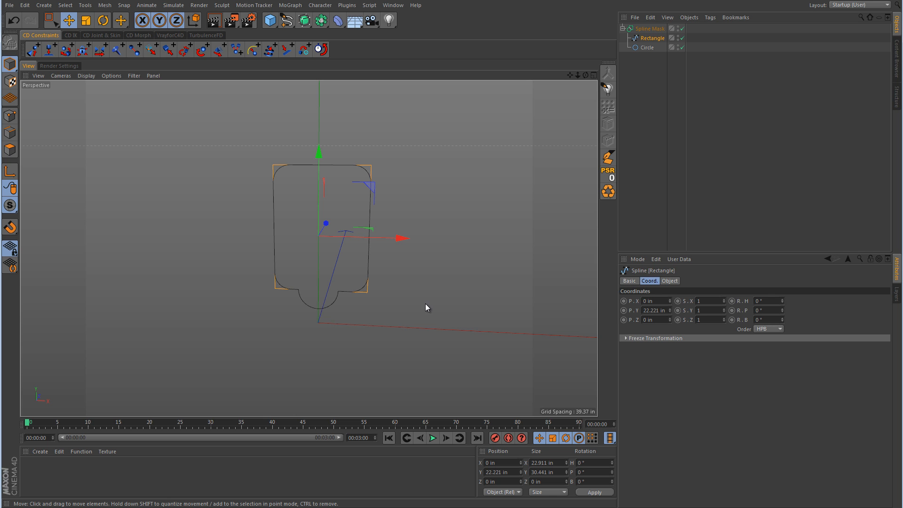
left_click(651, 29)
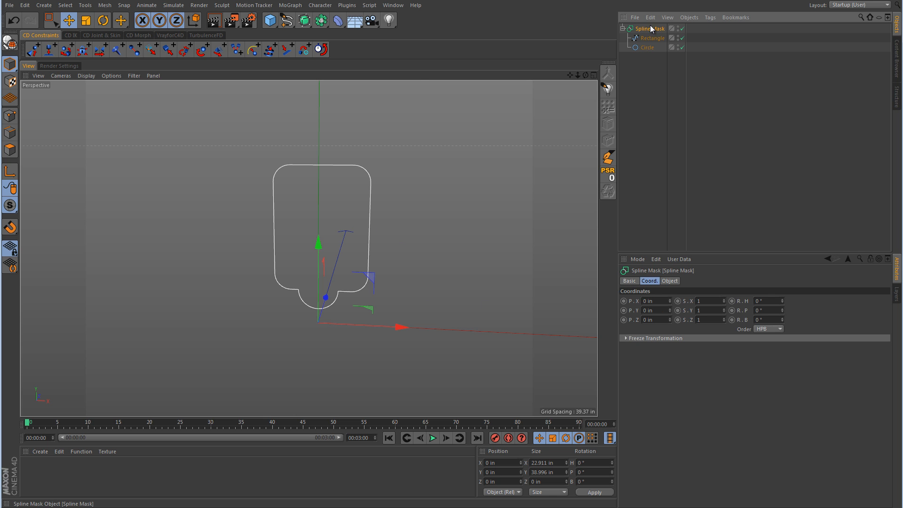
left_click(9, 43)
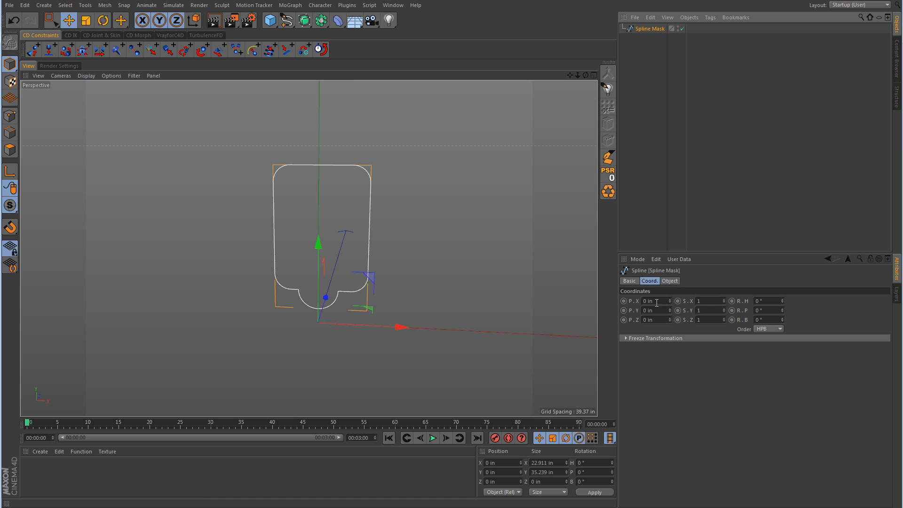
Turn Use Color on for the merged spline and set its display color to red.
left_click(629, 281)
left_click(693, 337)
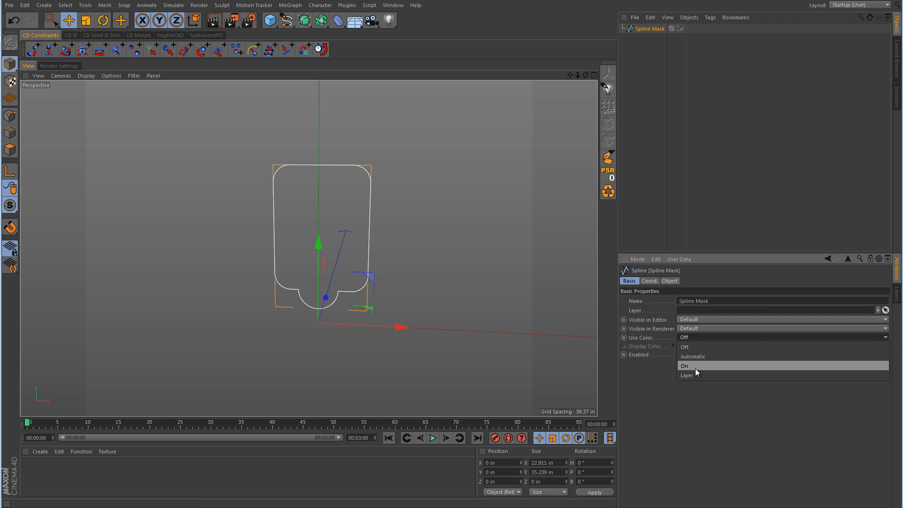
left_click(696, 367)
left_click(685, 347)
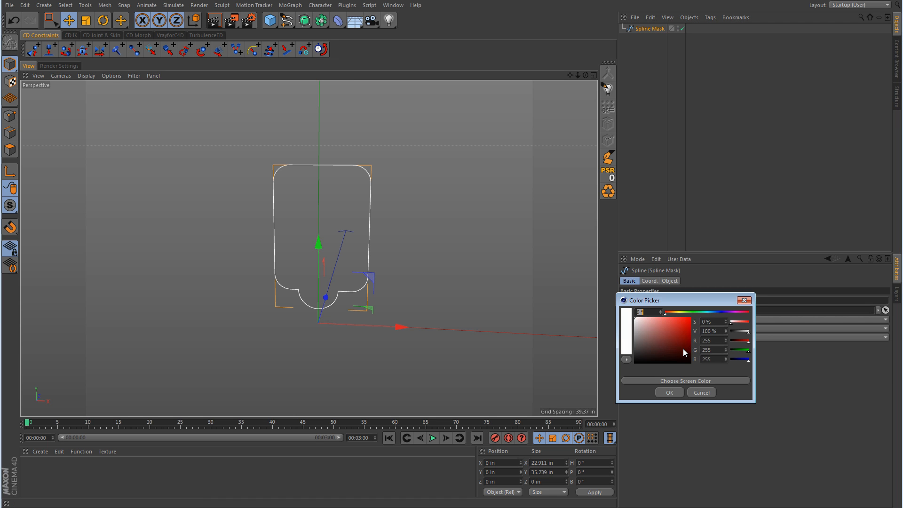
left_click(682, 391)
Move the merged spline to about Z -17.4 in, return to the Front view and deselect it.
left_click_drag(387, 253, 429, 294, "alt")
left_click_drag(284, 277, 317, 290)
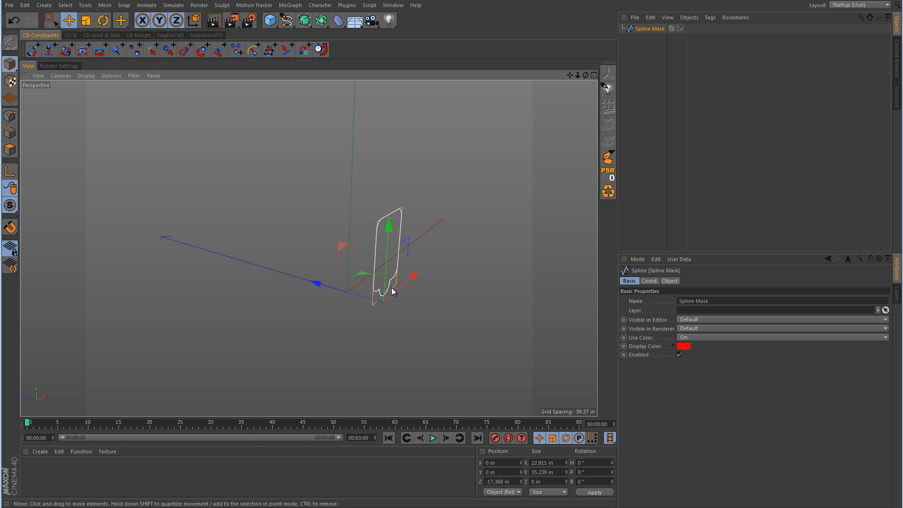
middle_click(460, 346)
middle_click(459, 346)
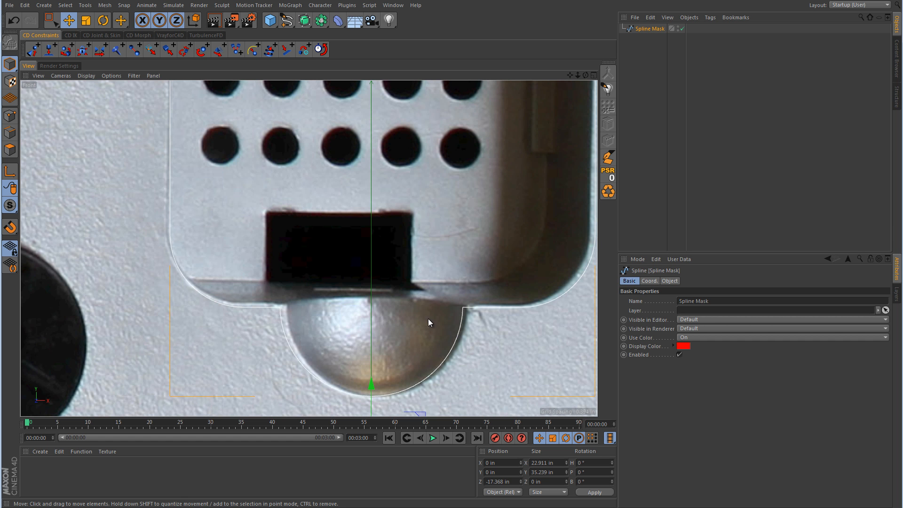
scroll(465, 272, "down", 6)
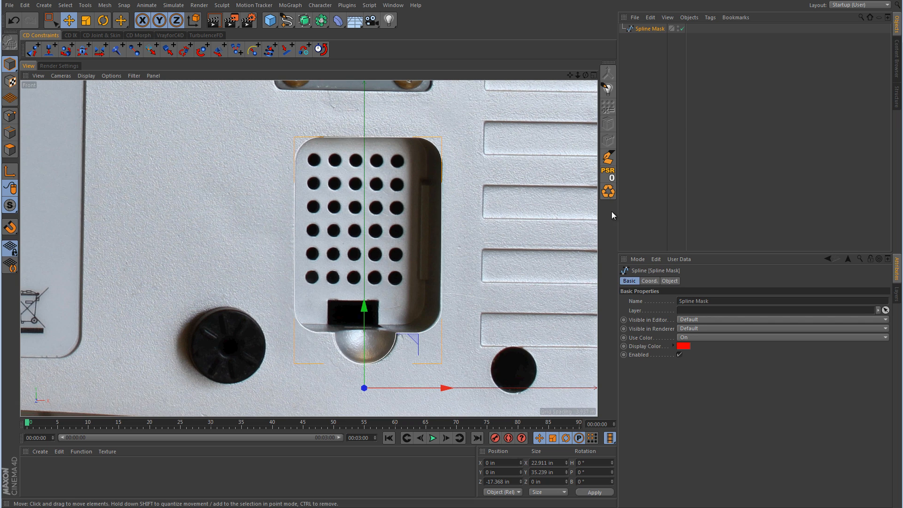
left_click(759, 169)
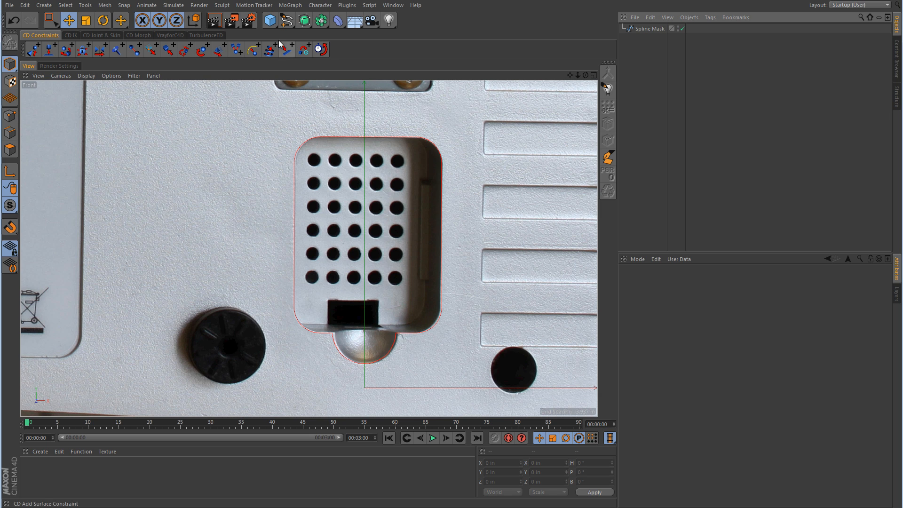
Add a Polygon primitive, raise it to about Y 22.8 in over the recess and set its orientation to +Z.
left_click(271, 21)
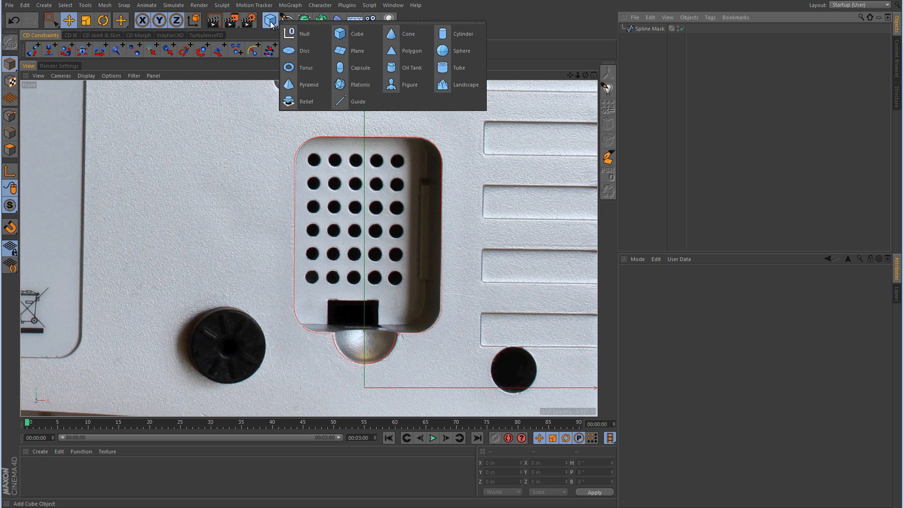
left_click(418, 54)
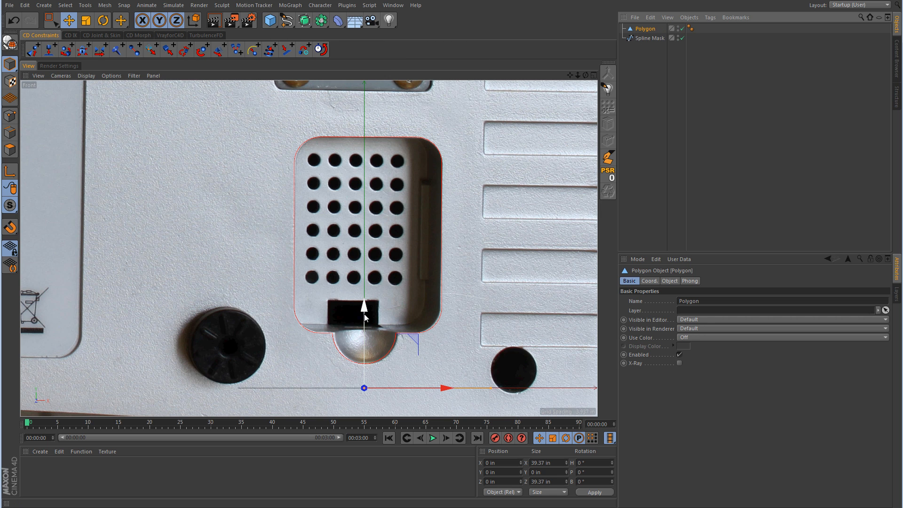
left_click_drag(364, 312, 364, 166)
left_click(670, 281)
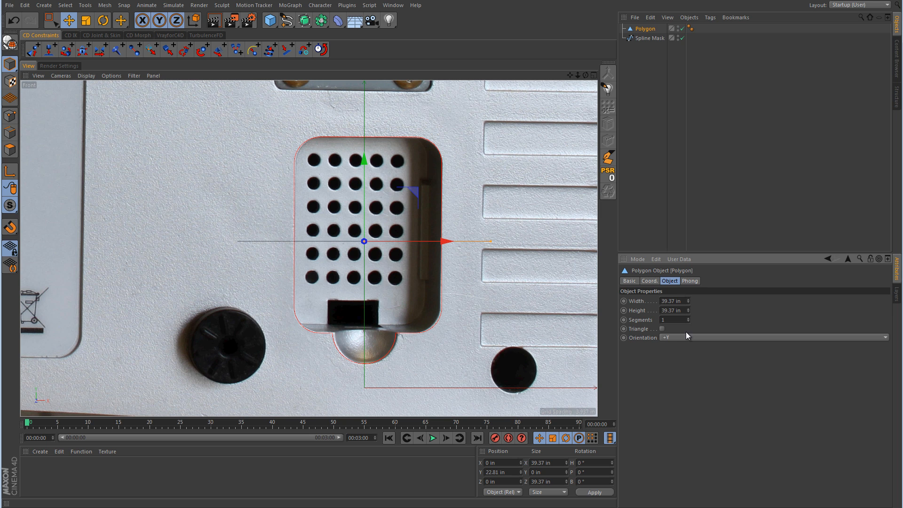
left_click(683, 338)
left_click(682, 381)
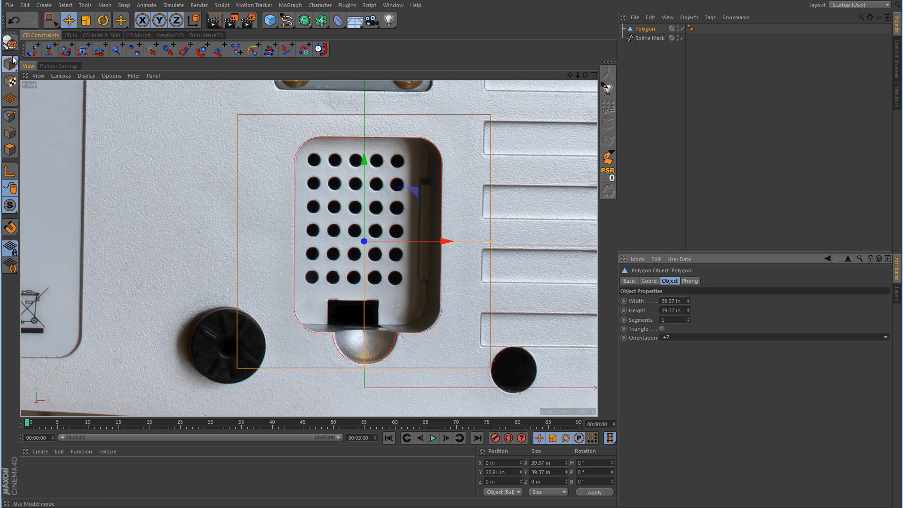
Make the polygon editable and move its upper and lower point pairs to the recess's top and bottom edges.
left_click(9, 42)
left_click_drag(51, 20, 93, 52)
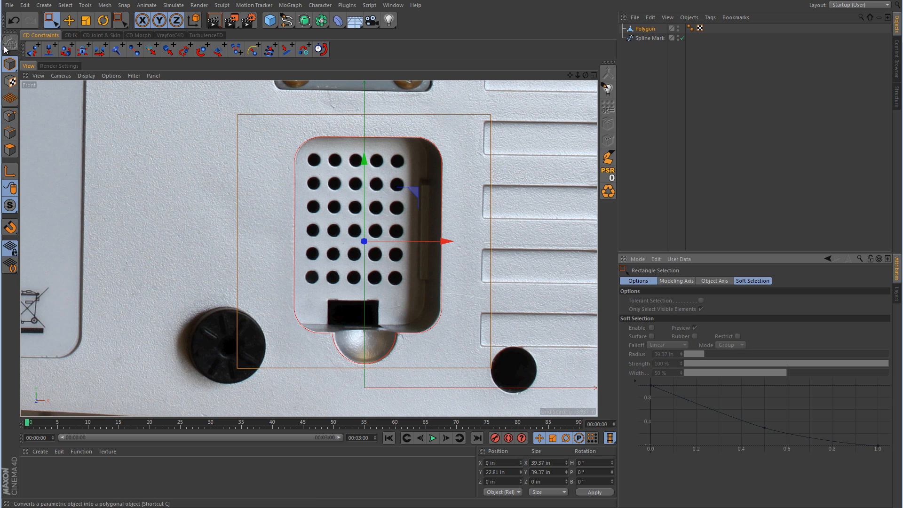
left_click(10, 118)
left_click(390, 113)
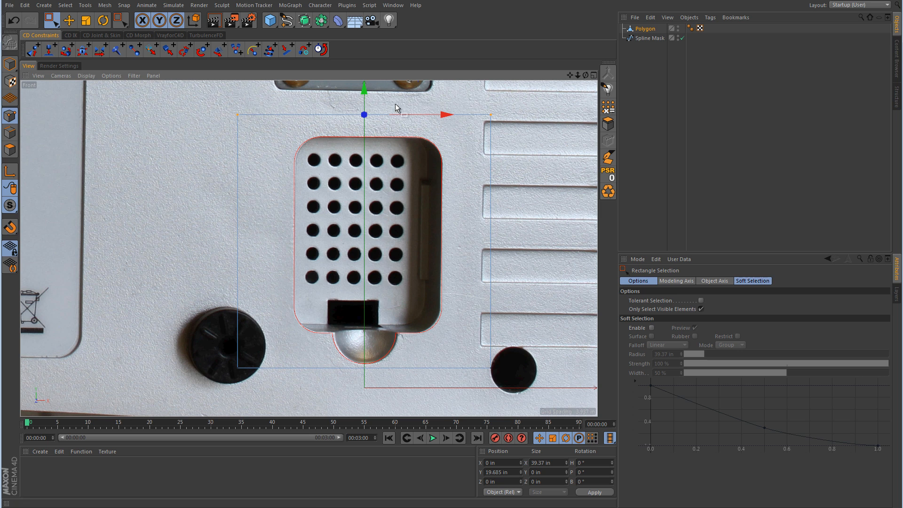
left_click_drag(362, 89, 361, 114)
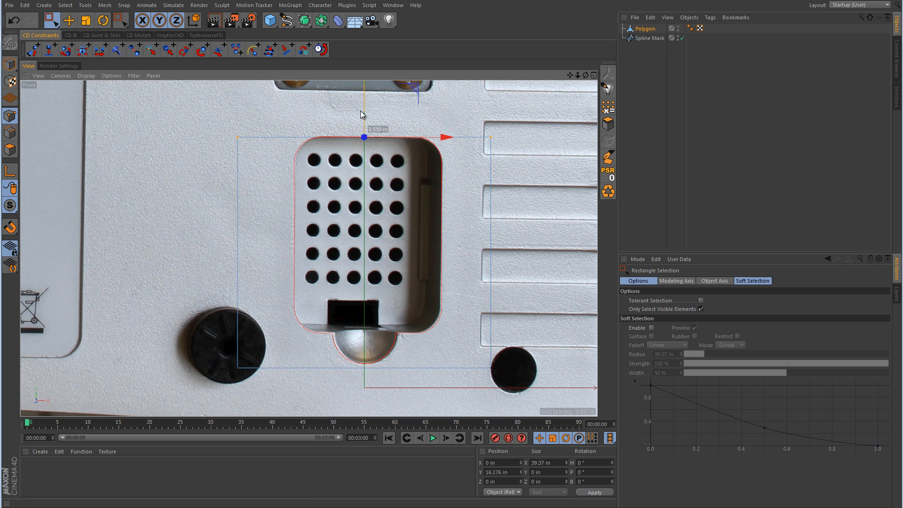
left_click_drag(216, 361, 523, 395)
left_click_drag(373, 289, 383, 257)
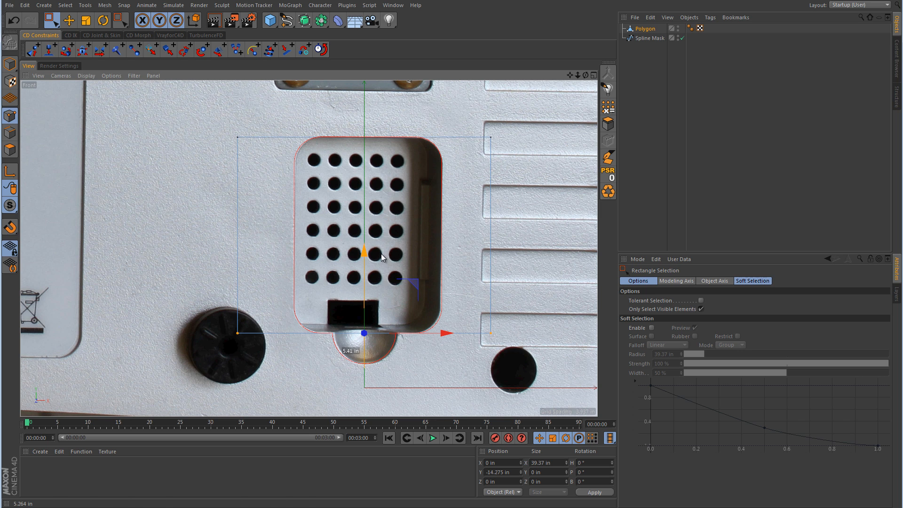
Move the polygon's right and left point pairs inward to the side edges of the recess outline.
left_click_drag(546, 121, 452, 362)
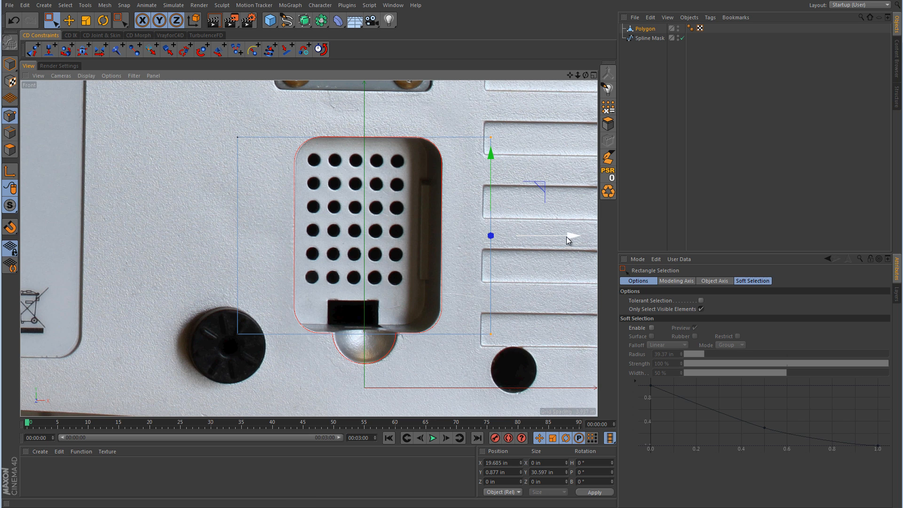
left_click_drag(568, 240, 520, 238)
left_click_drag(265, 98, 200, 371)
left_click_drag(315, 237, 370, 238)
Fine-tune the height of the polygon's two lower points against the bottom edge of the recess outline.
scroll(304, 234, "up", 3)
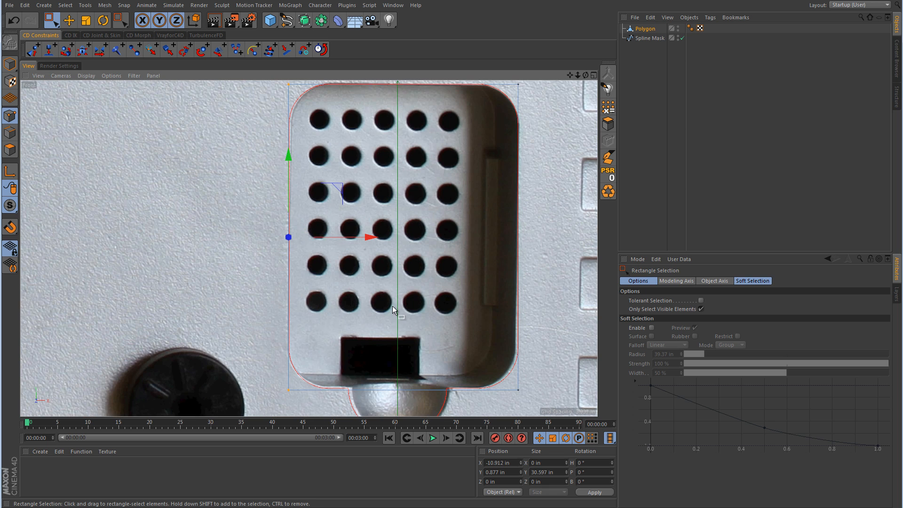
scroll(396, 306, "up", 5)
left_click_drag(545, 312, 152, 369)
left_click_drag(298, 254, 302, 251)
Change the Front view's display mode so the polygon is drawn as a shaded surface.
scroll(323, 198, "down", 7)
middle_click_drag(374, 136, 386, 167, "alt")
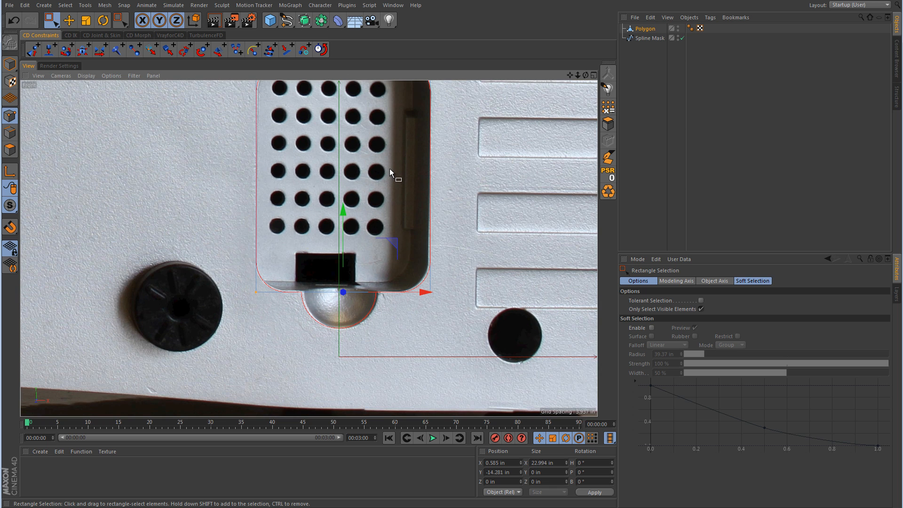
left_click(87, 75)
left_click(99, 89)
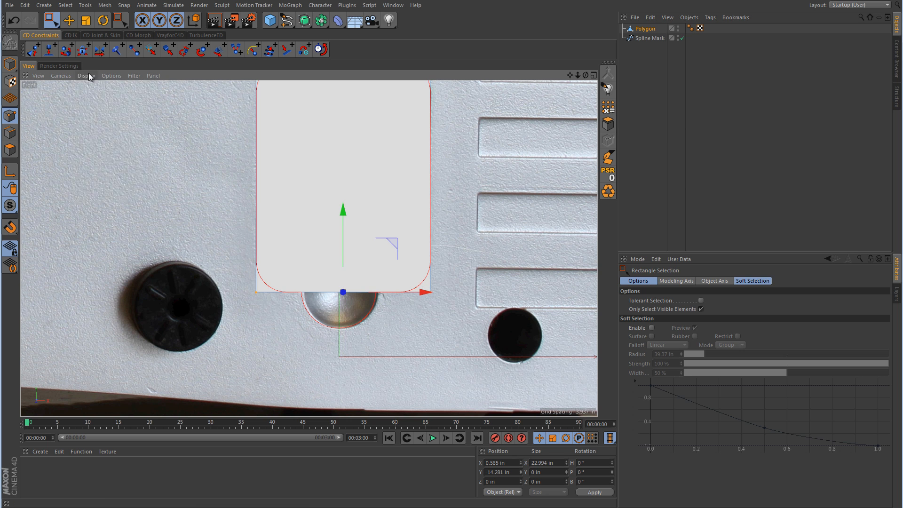
left_click(87, 76)
left_click(104, 167)
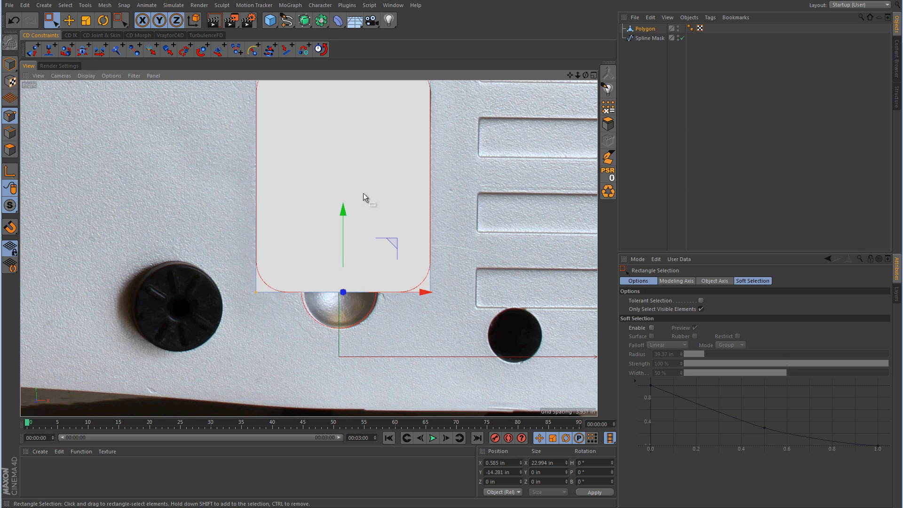
Place the recess polygon under a new Subdivision Surface as its parent.
middle_click_drag(399, 148, 399, 223, "alt")
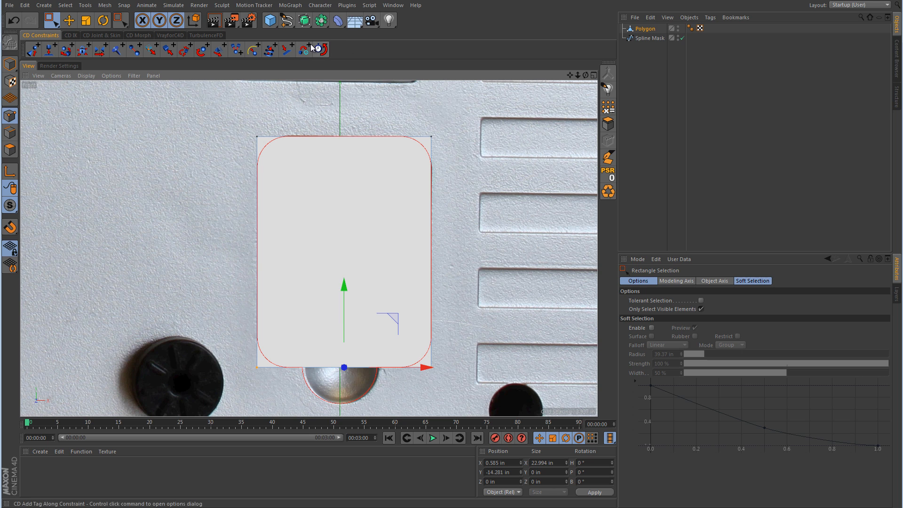
left_click(304, 20)
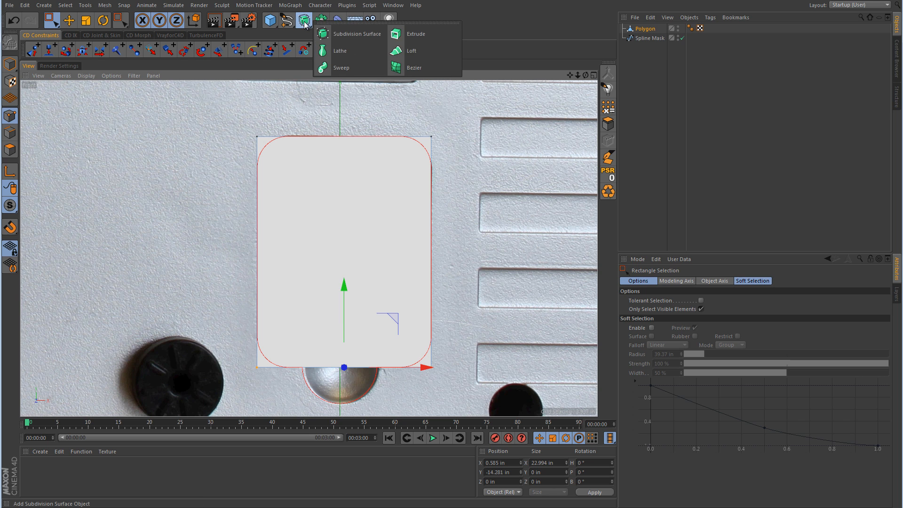
left_click(358, 40, "alt")
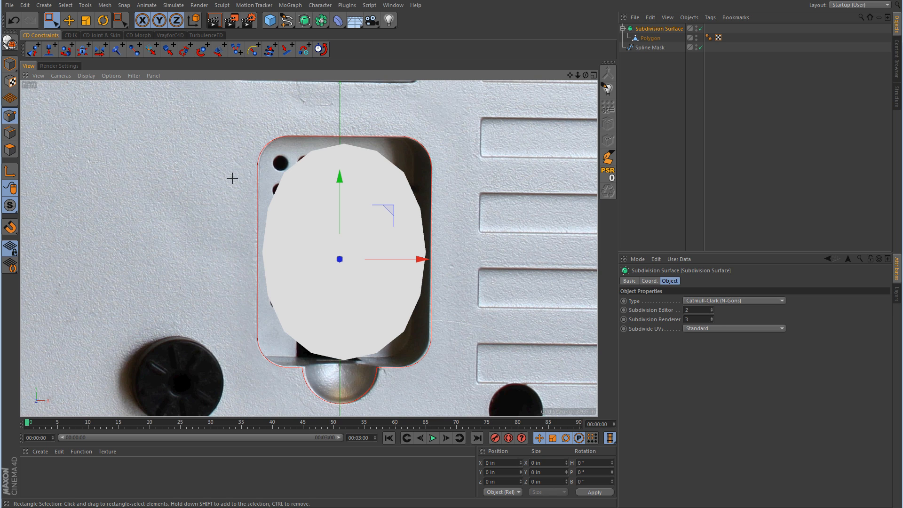
Knife two vertical and two horizontal cuts across the polygon, each aligned with where the recess outline's rounded corners begin.
left_click(653, 39)
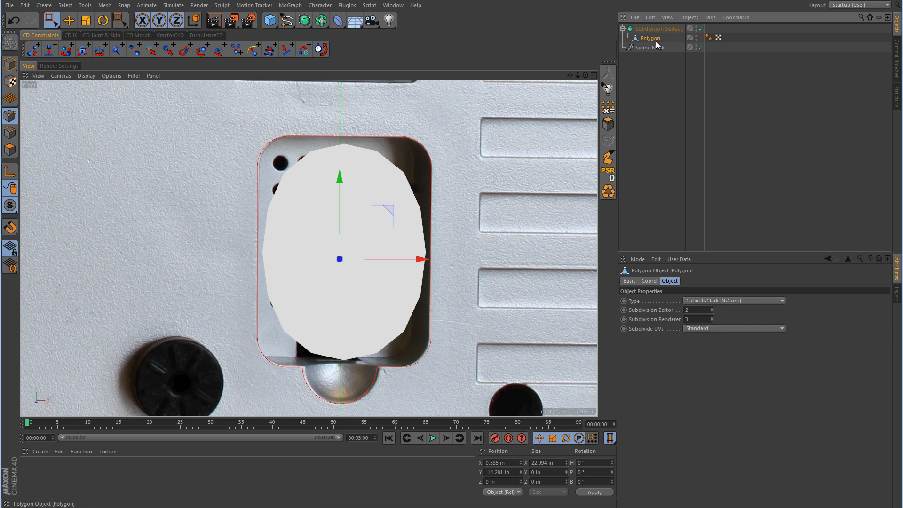
right_click(468, 174)
left_click(491, 281)
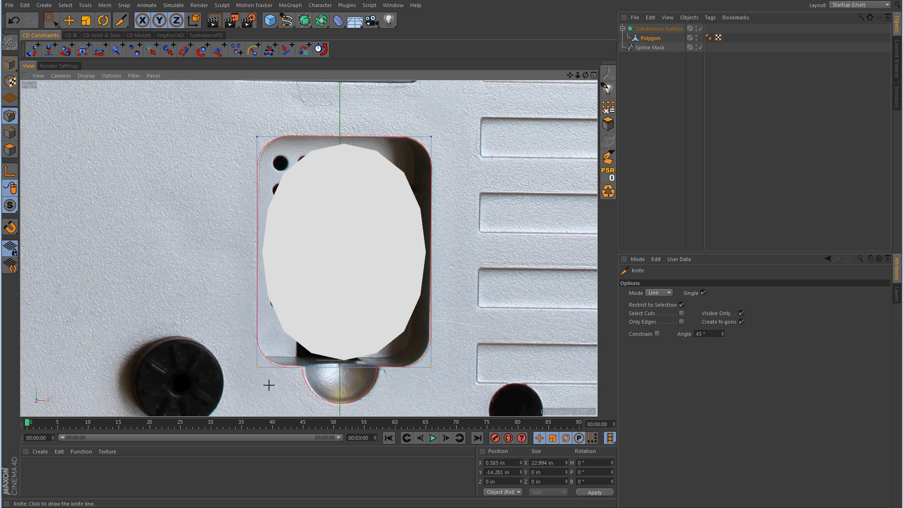
scroll(271, 381, "up", 6)
scroll(329, 322, "up", 3)
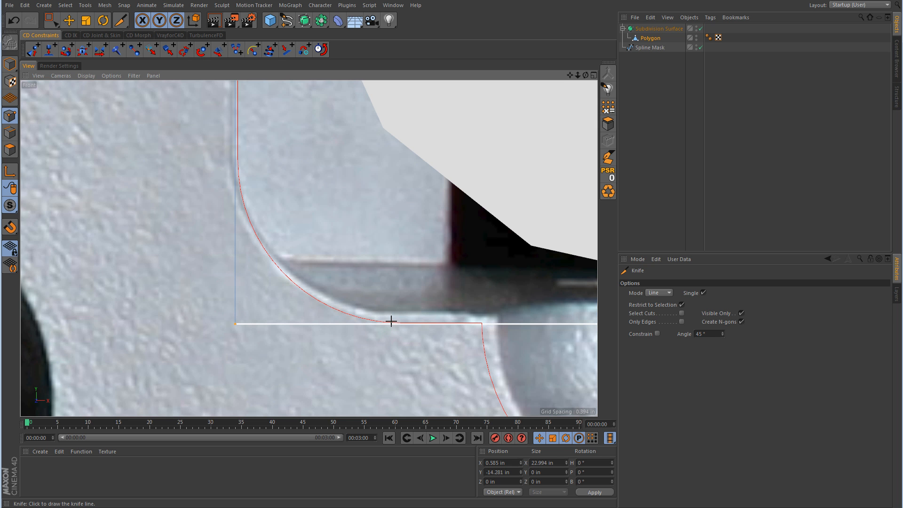
scroll(391, 321, "down", 10)
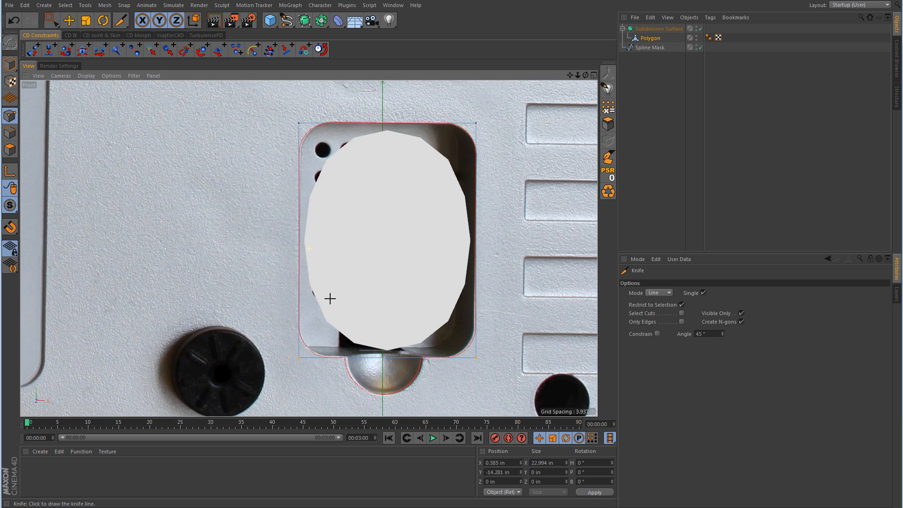
middle_click_drag(331, 298, 303, 289, "alt")
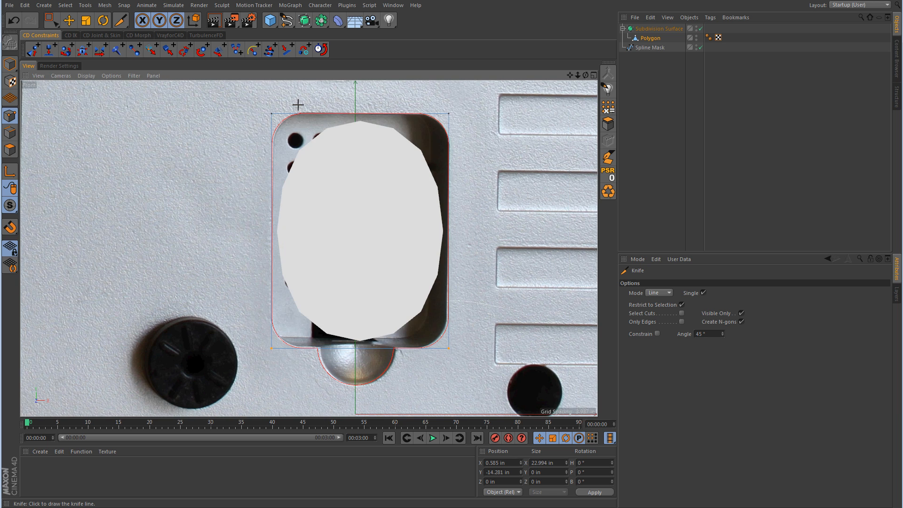
left_click_drag(298, 104, 300, 374)
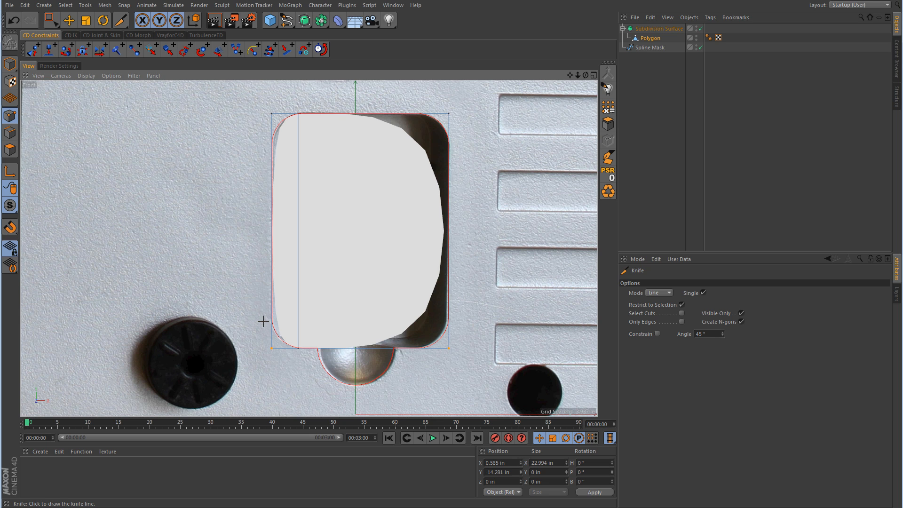
left_click_drag(263, 321, 510, 322)
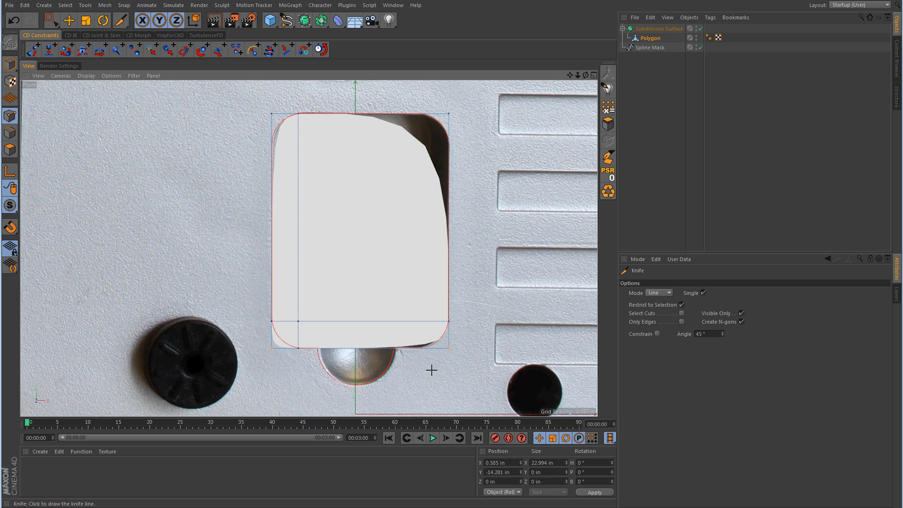
left_click_drag(420, 357, 430, 94)
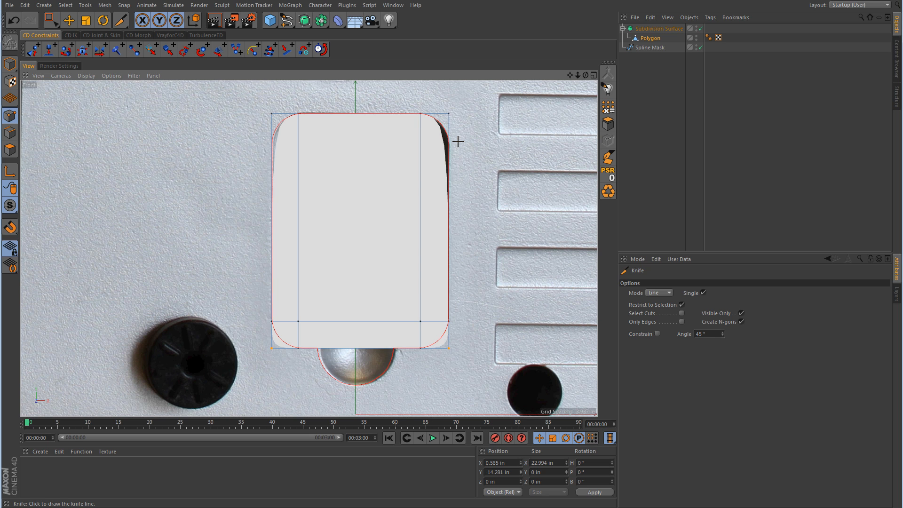
left_click_drag(458, 141, 248, 144)
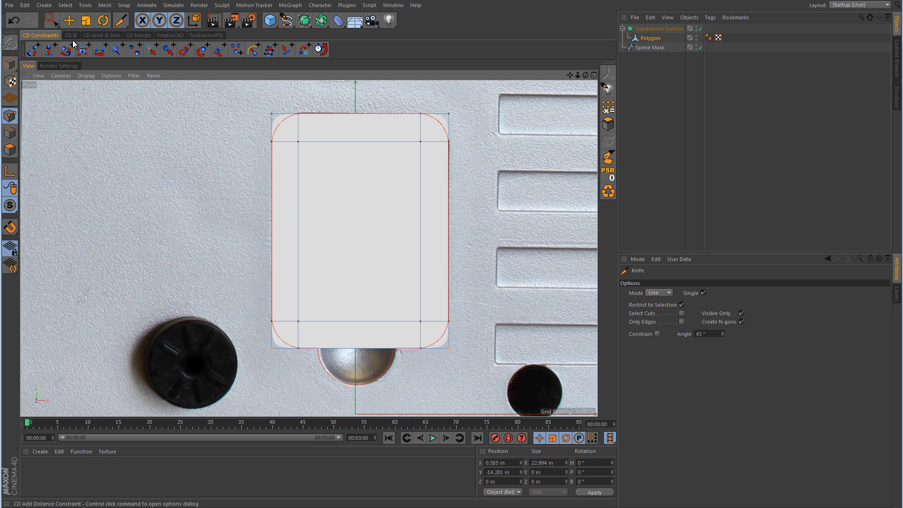
Move the polygon's lower-left corner point diagonally inward to about X -10.01 in, Y -13.27 in, matching the rounded outline.
left_click(52, 20)
scroll(270, 378, "up", 5)
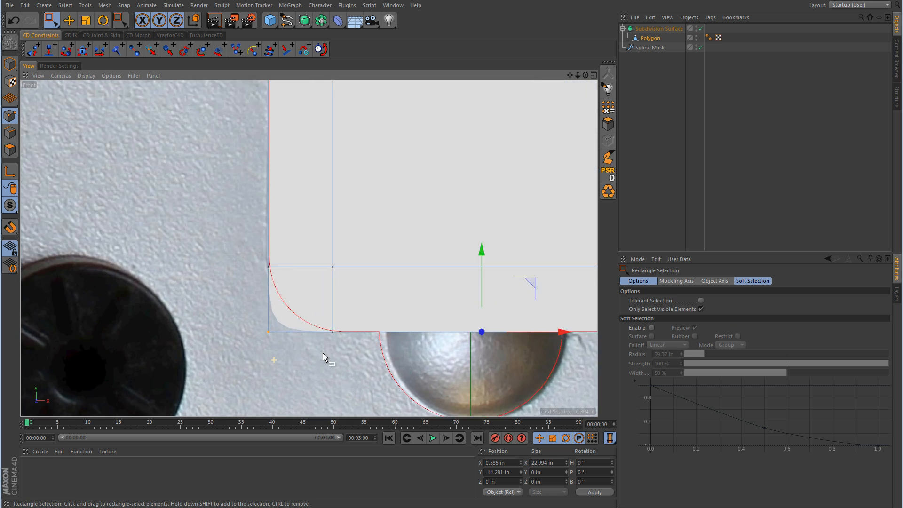
scroll(295, 334, "up", 2)
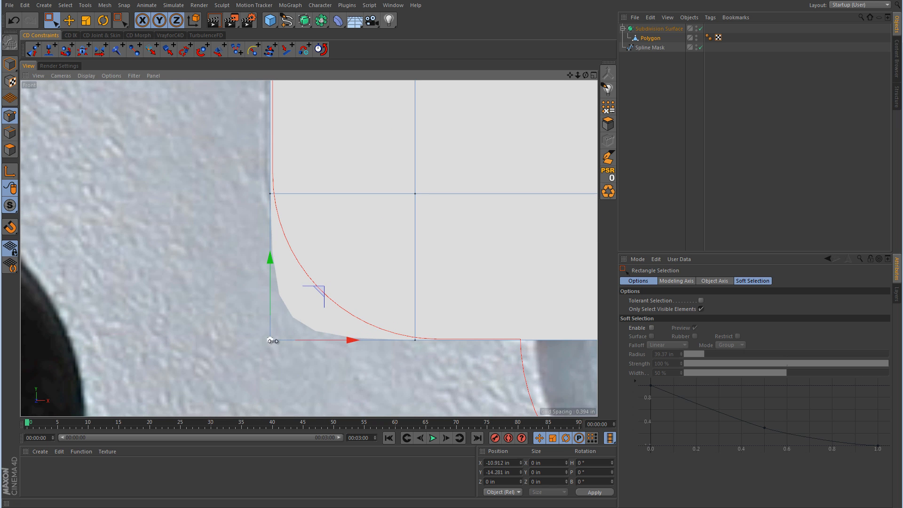
left_click_drag(322, 299, 360, 257)
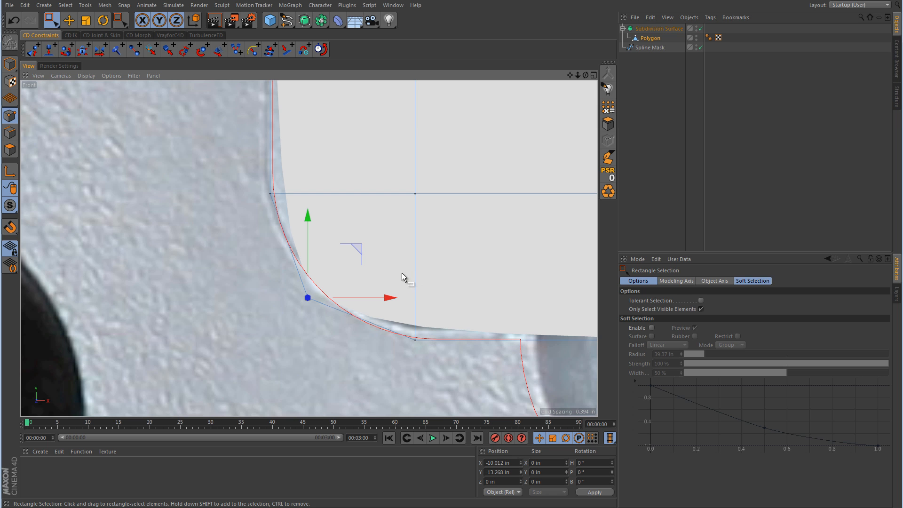
Knife a horizontal support cut across the whole polygon slightly above its lower horizontal cut.
right_click(471, 282)
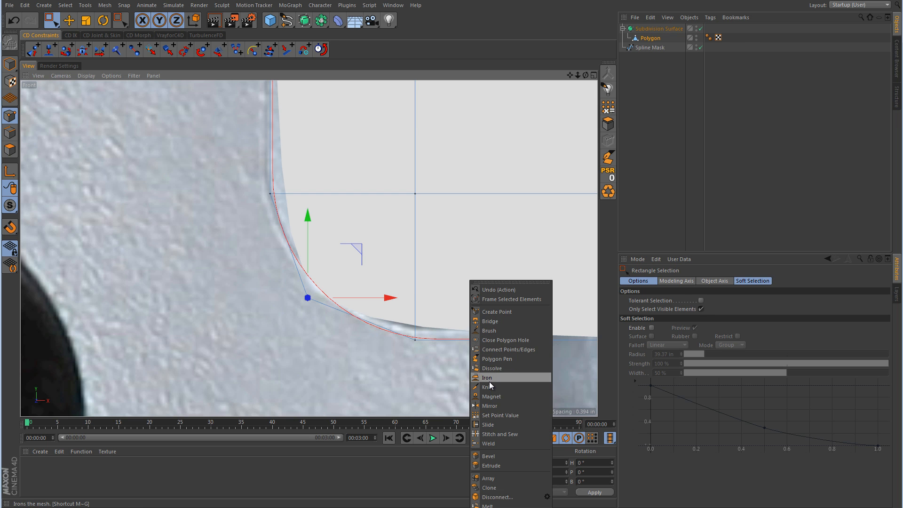
left_click(489, 387)
scroll(459, 309, "down", 3)
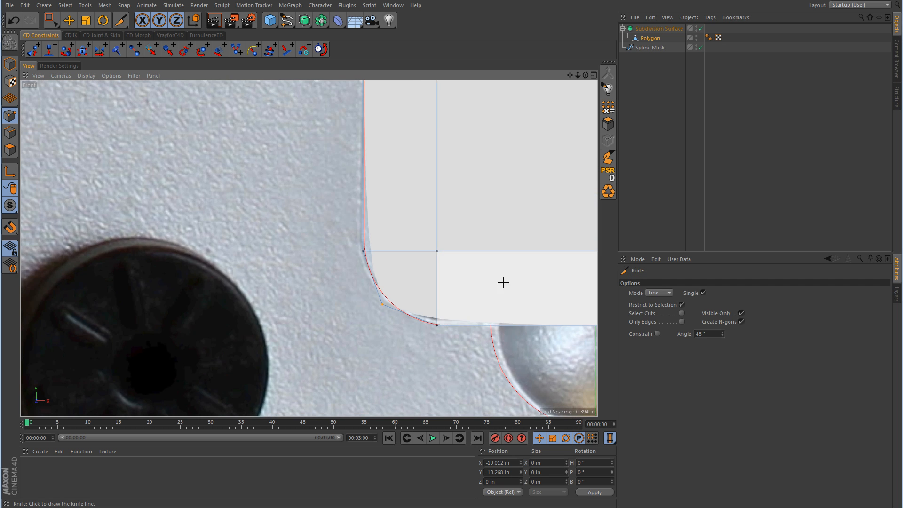
middle_click_drag(512, 279, 248, 280, "alt")
scroll(327, 281, "down", 3)
middle_click_drag(329, 269, 344, 287, "alt")
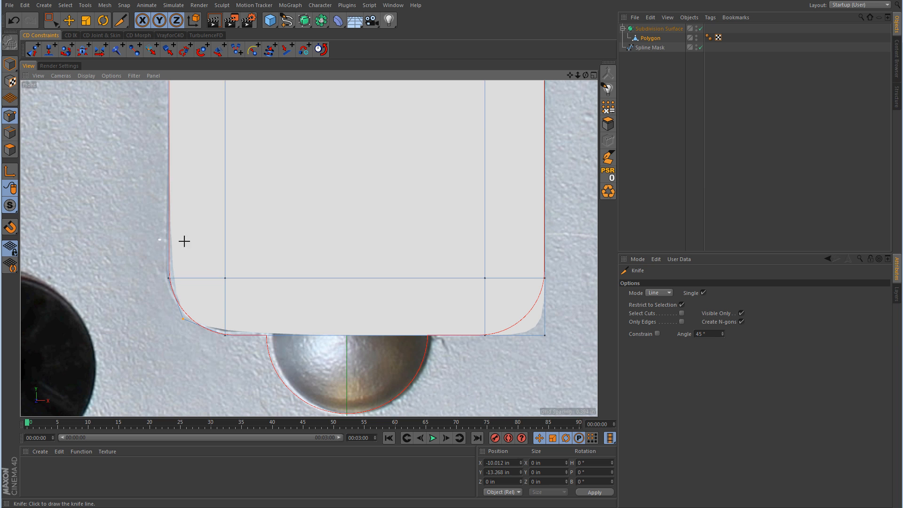
left_click_drag(184, 241, 591, 240)
scroll(470, 249, "down", 3)
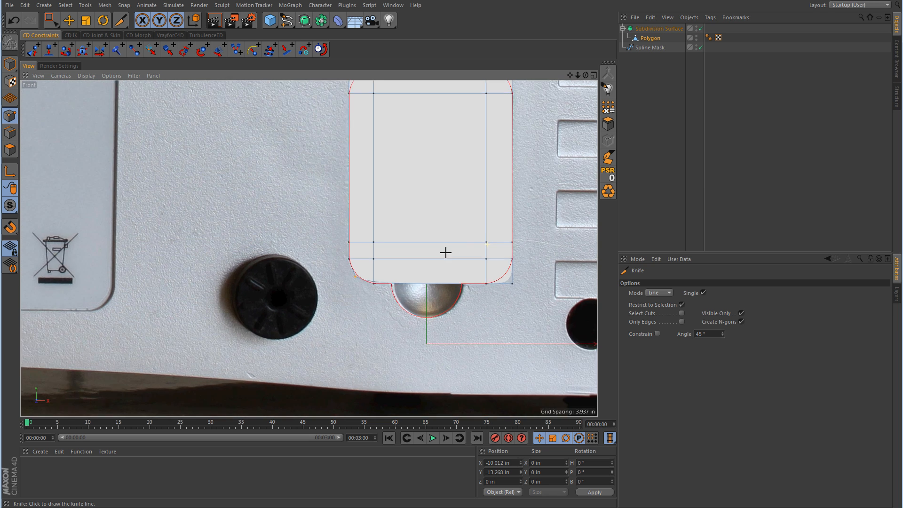
Knife support cuts just inside the polygon's right and left vertical cuts and just below its upper horizontal cut.
right_click_drag(446, 253, 443, 253, "alt")
middle_click_drag(465, 226, 407, 286, "alt")
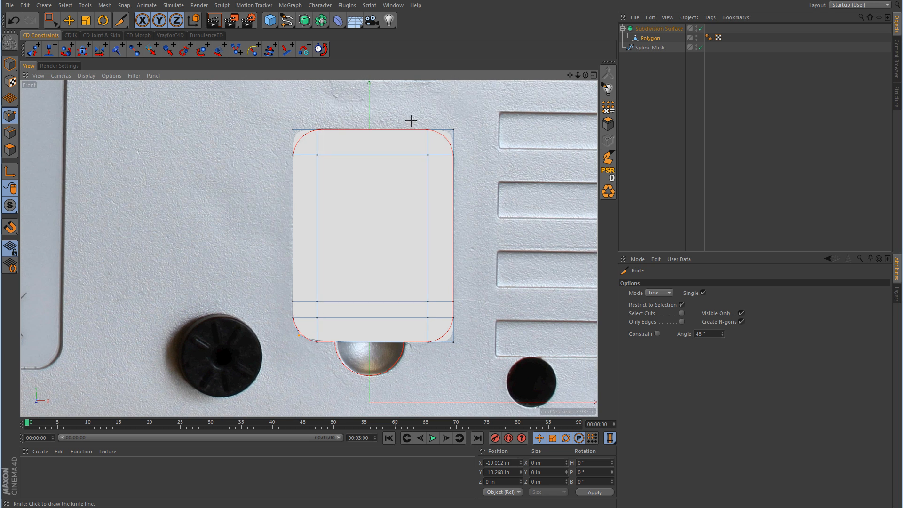
left_click_drag(409, 121, 409, 393)
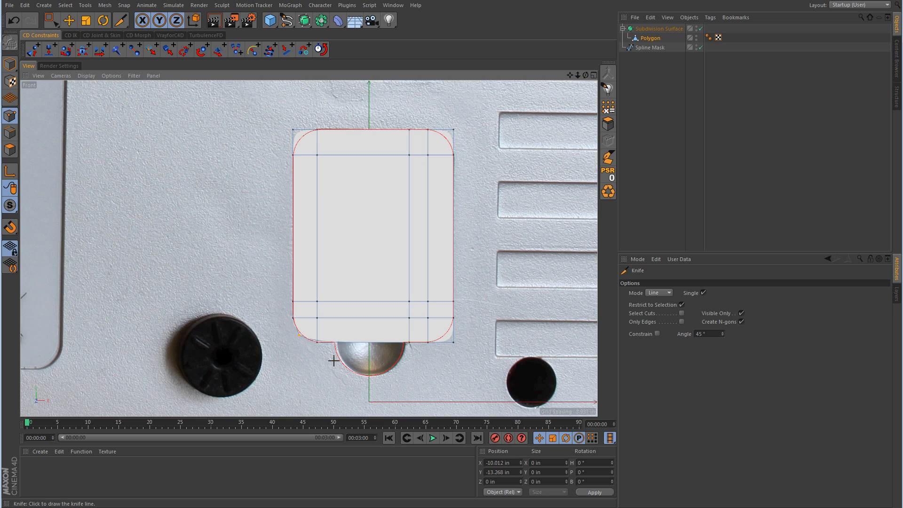
key("ctrl+z")
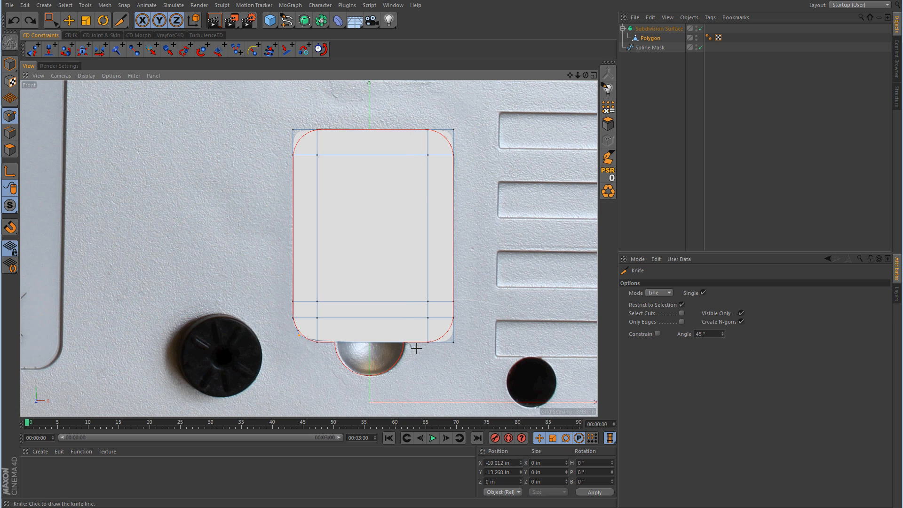
left_click_drag(417, 348, 417, 83)
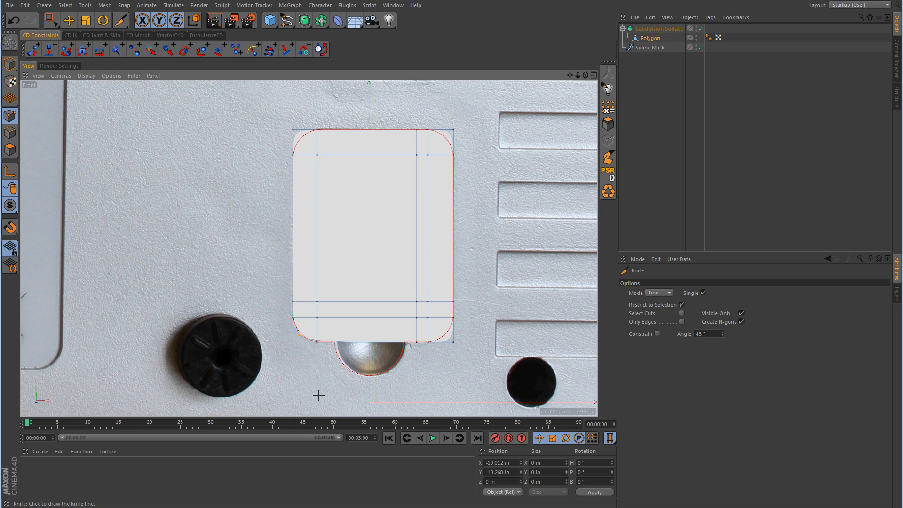
left_click_drag(324, 349, 325, 124)
left_click_drag(283, 164, 507, 165)
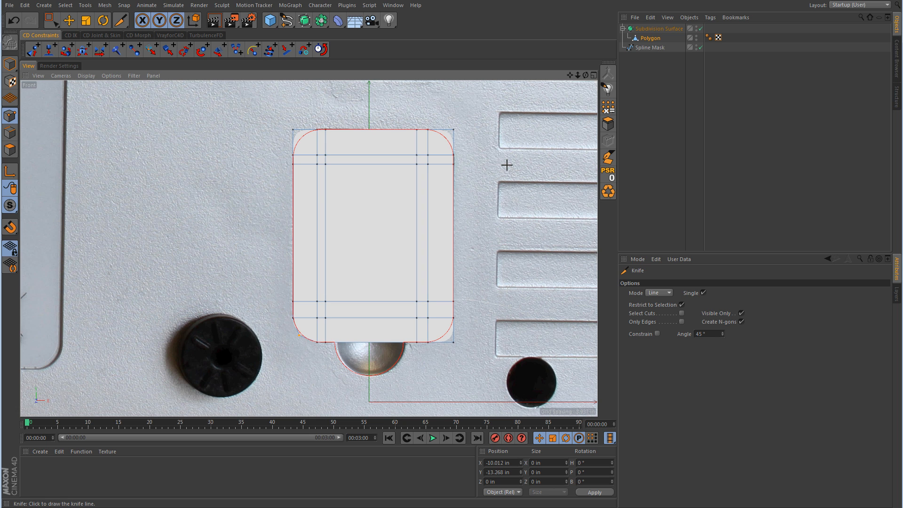
Move the lower support cut's row of points down to about Y -9.63 in, closer to the cut beneath it.
key("0")
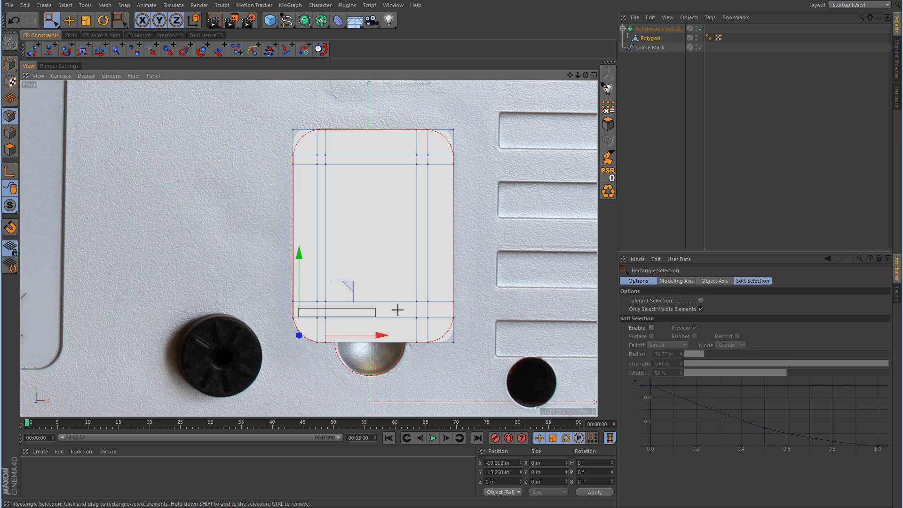
left_click_drag(251, 273, 483, 313)
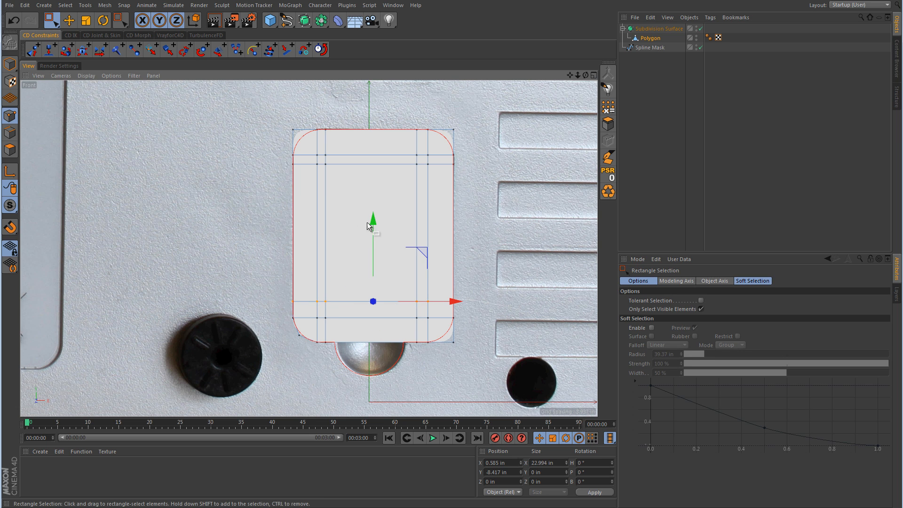
left_click_drag(370, 222, 380, 228)
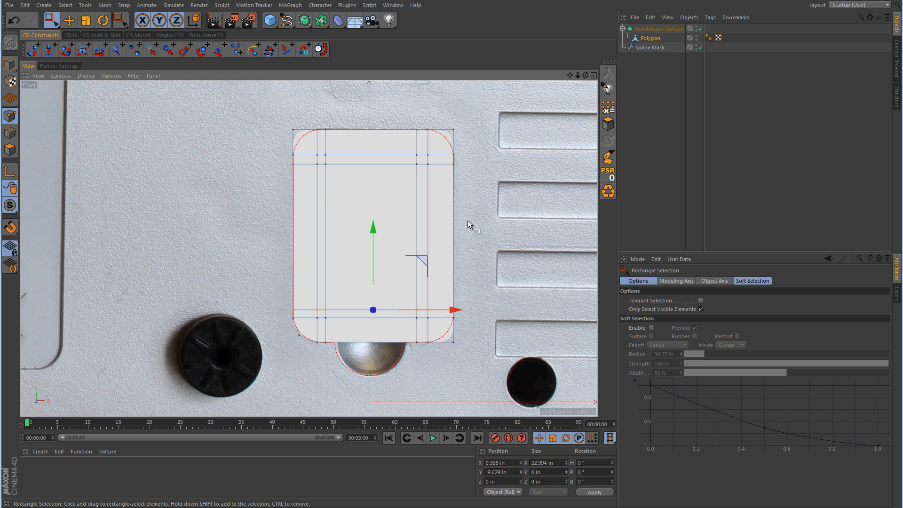
Move the polygon's lower-right corner point diagonally inward to about X 11.17 in, Y -13.41 in, following the outline's curve.
mouse_move(292, 340)
right_mouse_down("alt")
mouse_move(381, 340)
mouse_move(355, 309)
mouse_move(345, 323)
right_mouse_up("alt")
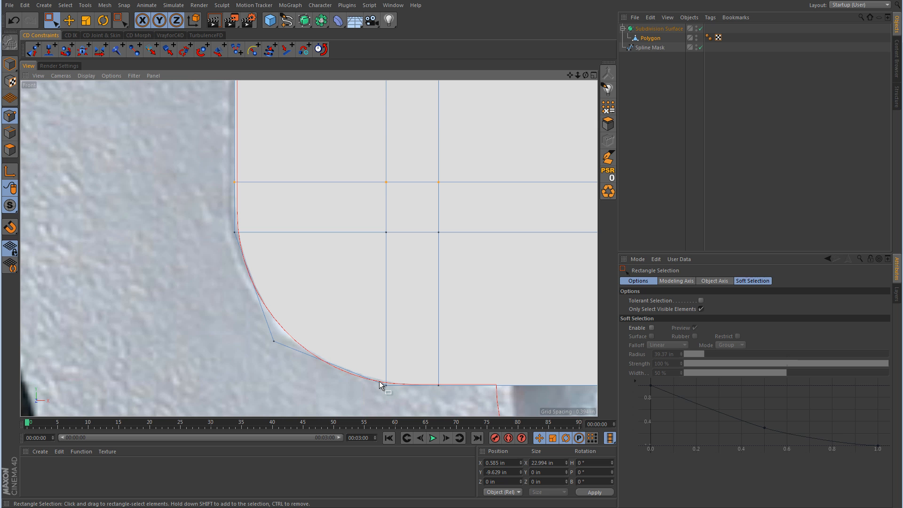
right_click_drag(377, 377, 367, 325, "alt")
middle_click_drag(367, 325, 299, 318, "alt")
right_click_drag(404, 314, 470, 298, "alt")
middle_click_drag(469, 297, 435, 321, "alt")
left_click_drag(512, 326, 461, 377)
left_click_drag(535, 312, 492, 274)
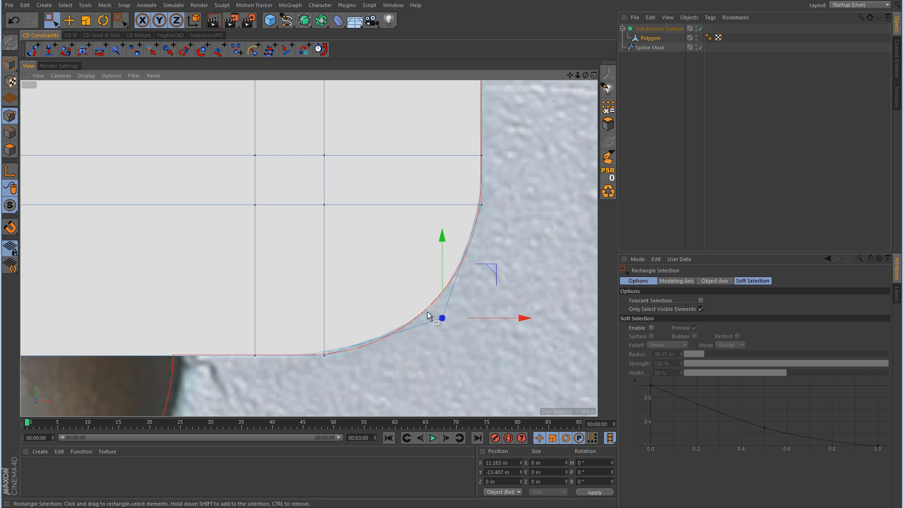
Shift the lower points of the two right-hand vertical cuts outward to about X 8.05 in to fit the corner curve.
scroll(364, 362, "up", 2)
scroll(363, 358, "up", 3)
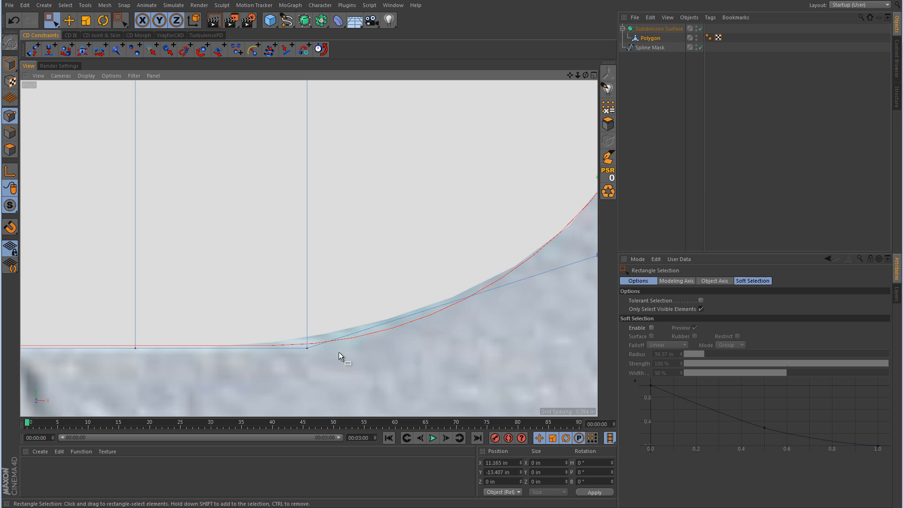
scroll(472, 287, "down", 5)
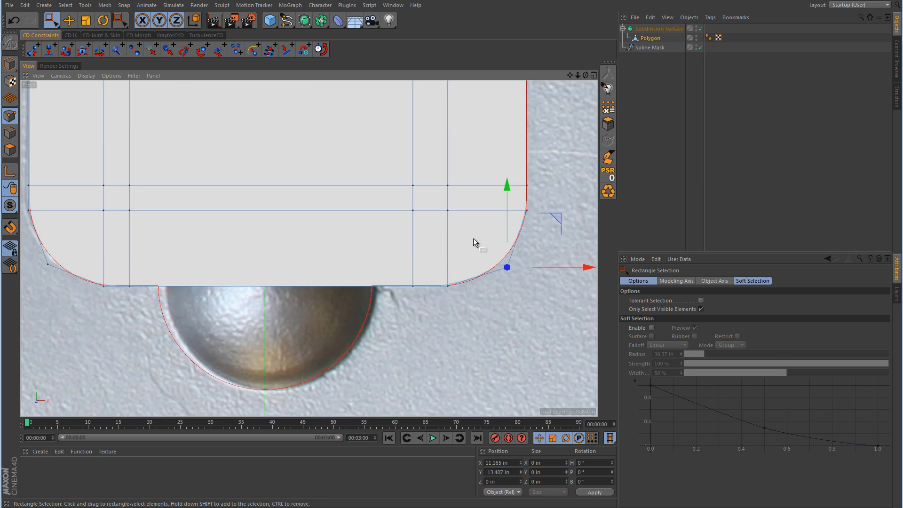
scroll(366, 286, "up", 1)
left_click_drag(256, 193, 360, 369)
scroll(410, 269, "up", 4)
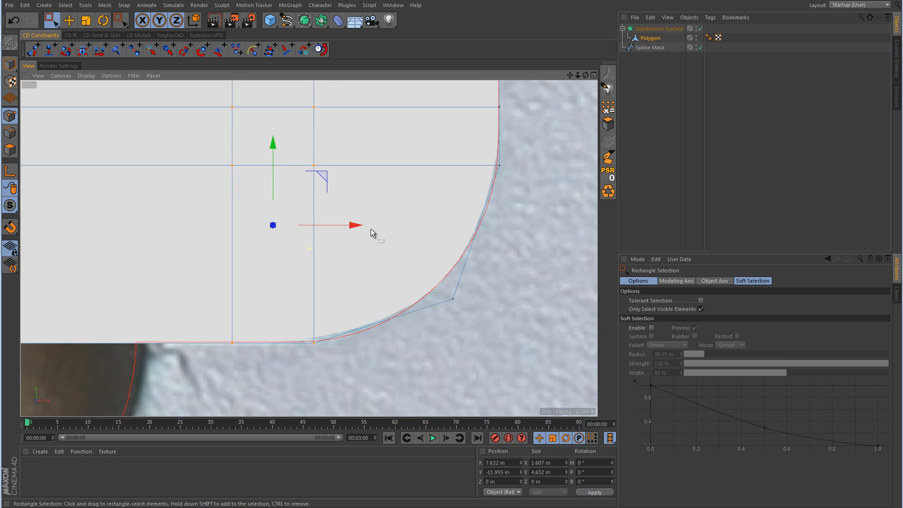
left_click_drag(356, 227, 377, 231)
Lower the right-side points of the two lower horizontal cuts to about Y -10.44 in to refine the lower-right corner.
middle_click_drag(498, 194, 453, 243)
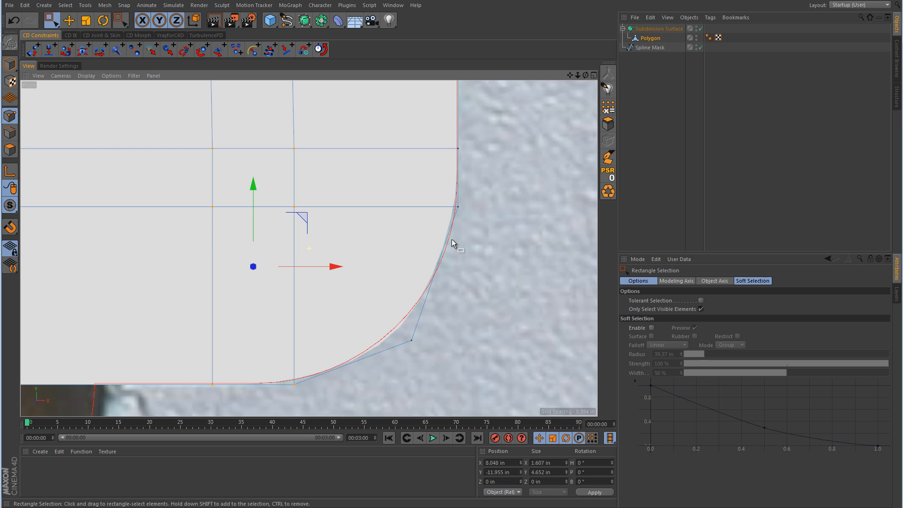
left_click_drag(506, 117, 182, 245)
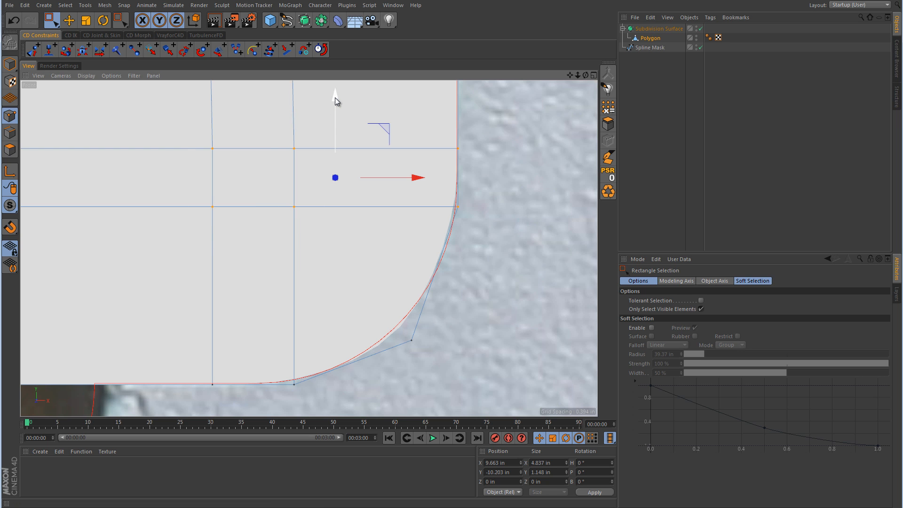
left_click_drag(335, 98, 335, 109)
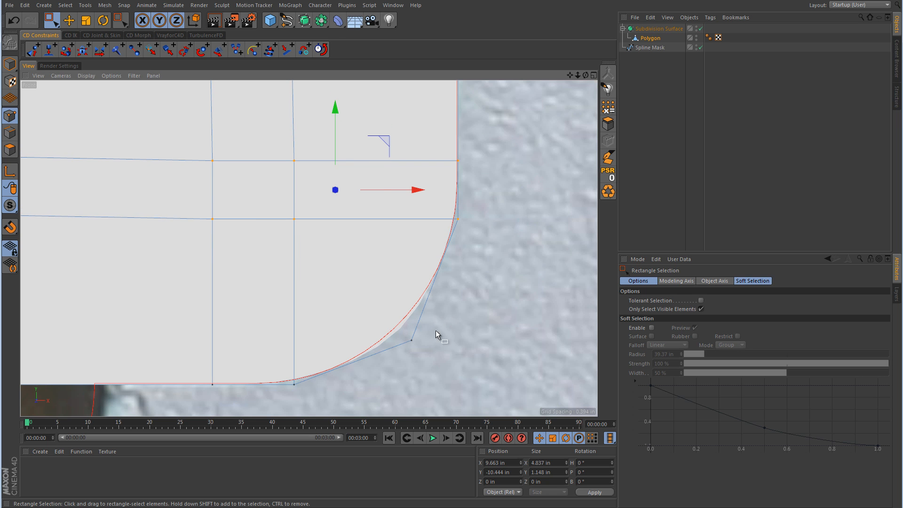
Nudge the polygon's lower-right corner point further inward to about X 11.11 in, Y -13.32 in to fit the outline's curve.
left_click_drag(443, 312, 393, 359)
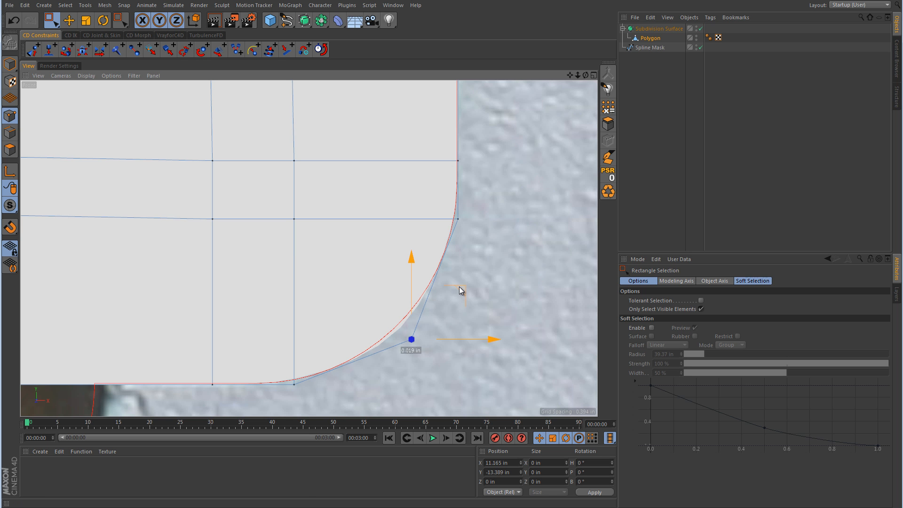
left_click_drag(459, 287, 454, 282)
scroll(453, 282, "down", 10)
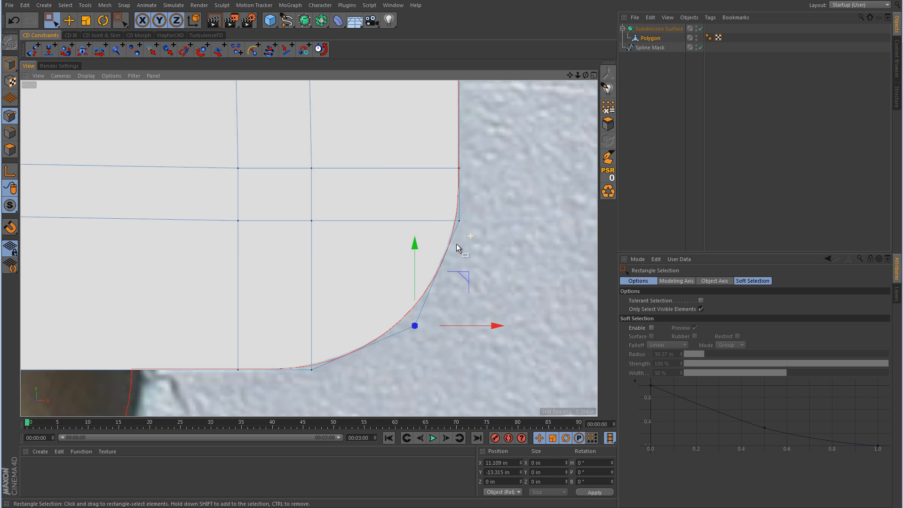
Move the polygon's upper-right corner point diagonally inward to about X 11.23 in, Y 15.36 in.
scroll(489, 209, "up", 8)
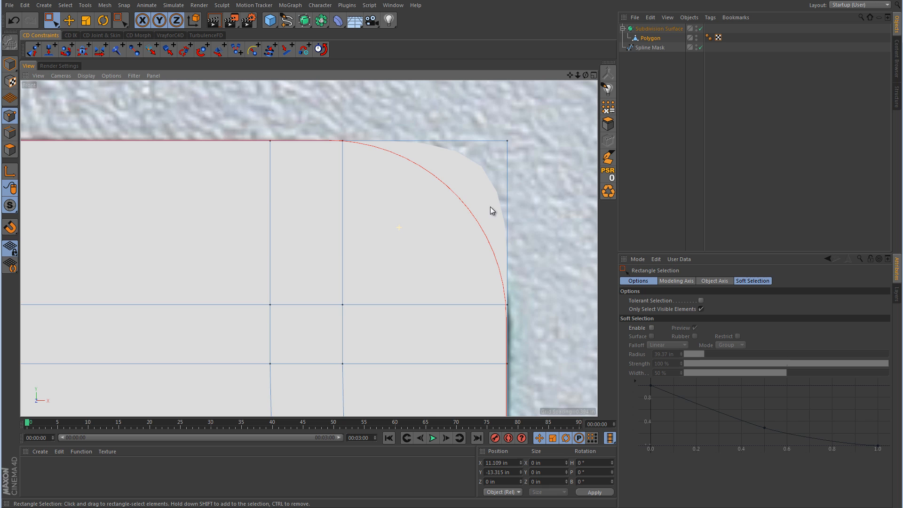
left_click_drag(476, 170, 528, 125)
left_click_drag(556, 93, 518, 129)
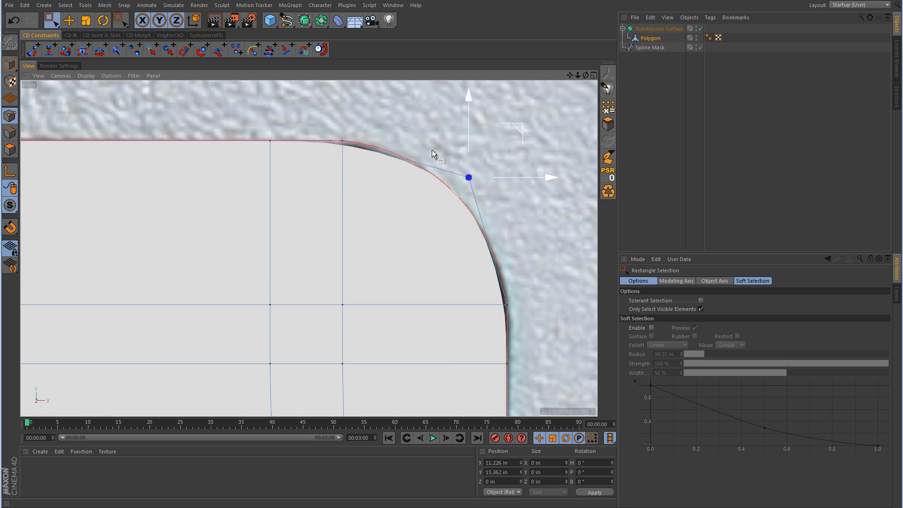
Shift the upper points of the two right-hand vertical cuts outward and raise the right-side points of the two upper horizontal cuts to about Y 12.26 in.
left_click_drag(238, 127, 354, 365)
left_click_drag(386, 253, 411, 258)
left_click_drag(242, 288, 541, 395)
left_click_drag(397, 253, 406, 237)
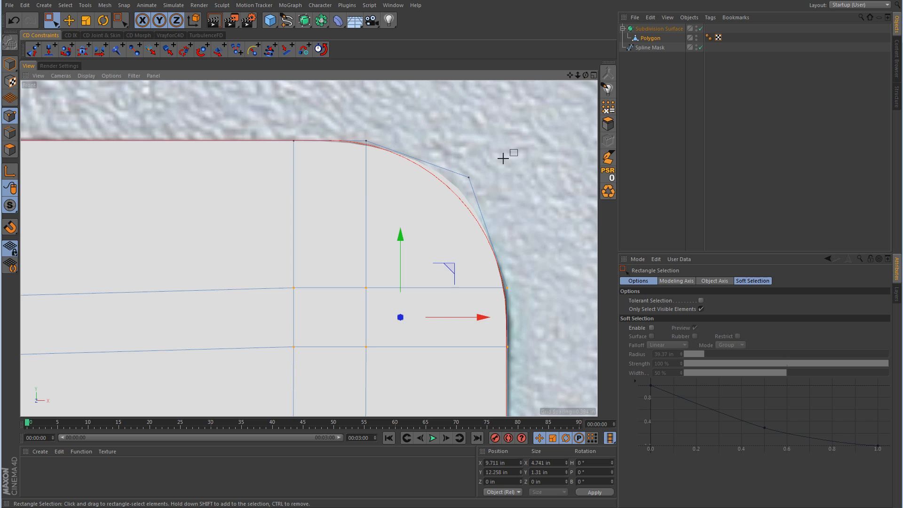
Refine the upper-right corner point's position to about X 11.10 in, Y 15.26 in along the red outline.
left_click_drag(512, 150, 447, 204)
scroll(512, 130, "down", 3)
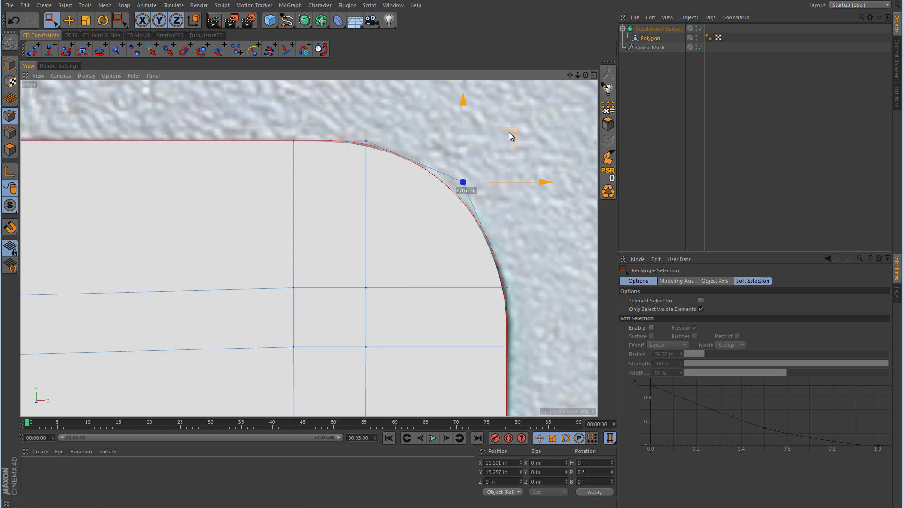
scroll(443, 200, "down", 5)
Move the upper-left corner point inward to about X -10.15 in and the upper points of the two left-hand vertical cuts outward to about X -7.15 in.
scroll(310, 215, "up", 6)
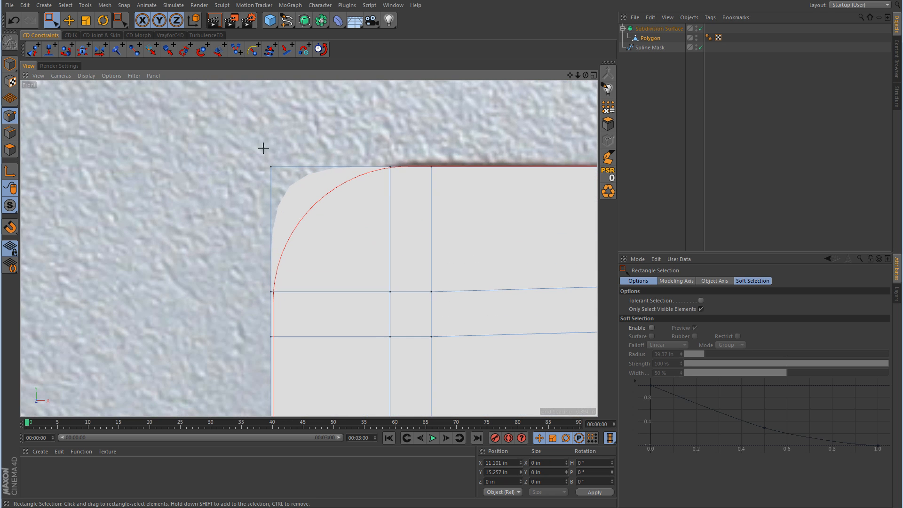
left_click_drag(259, 147, 302, 198)
left_click_drag(317, 124, 343, 159)
left_click_drag(479, 160, 386, 346)
left_click_drag(488, 254, 478, 254)
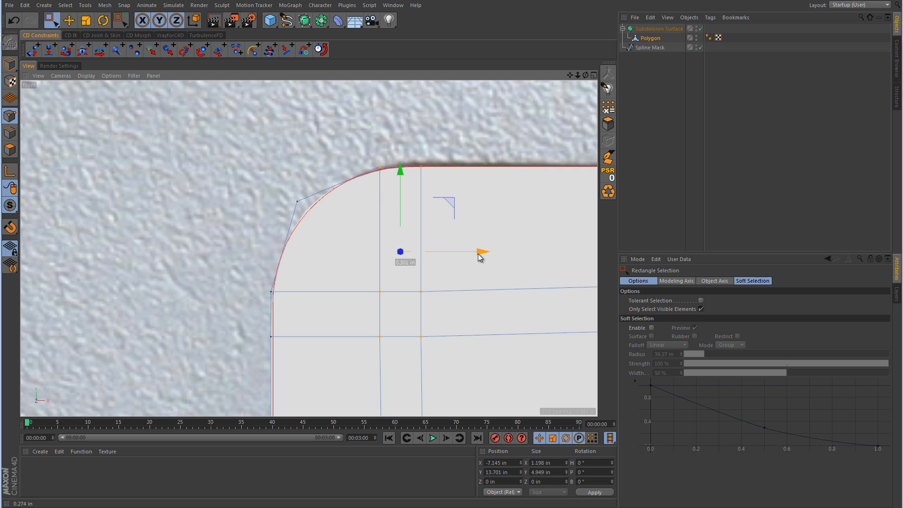
Nudge the upper-left corner point further inward to about X -10.06 in, Y 15.08 in to follow the outline.
left_click_drag(257, 182, 335, 234)
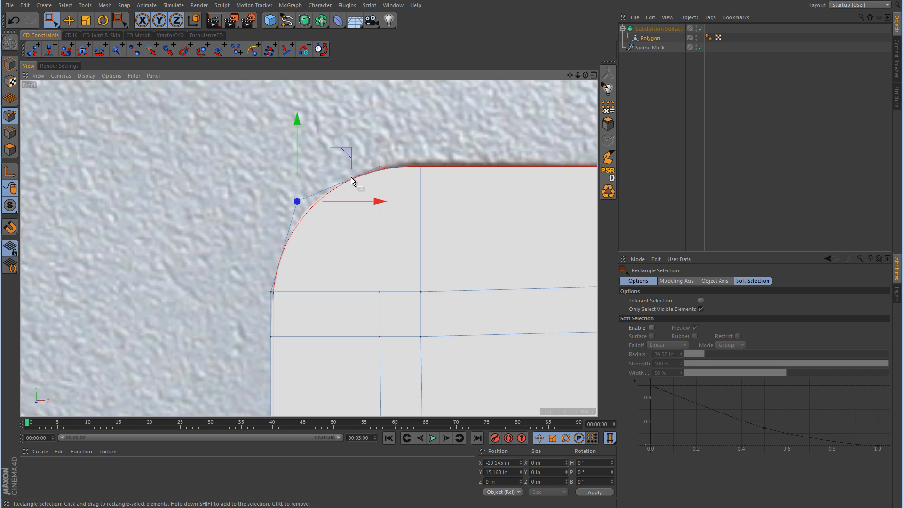
left_click_drag(348, 157, 352, 161)
scroll(435, 231, "down", 5)
scroll(354, 280, "up", 2)
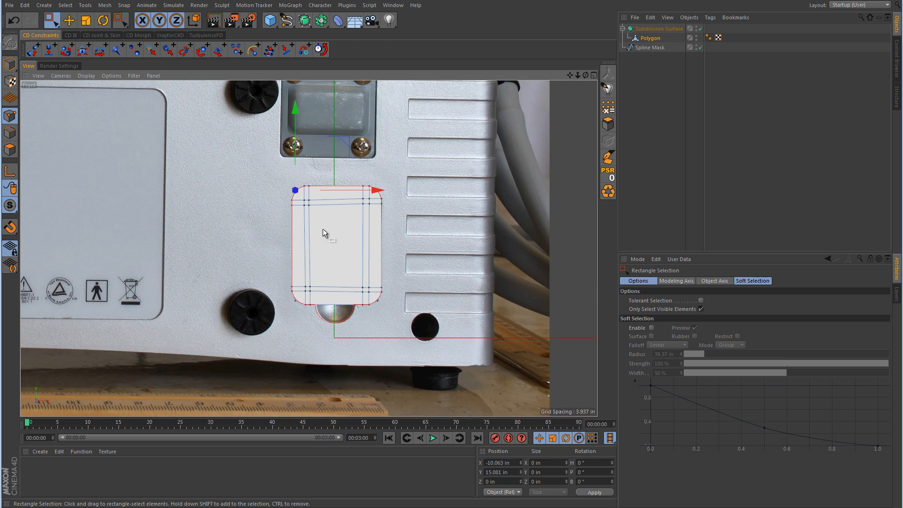
Knife a vertical cut above the thumb notch's centre, through the polygon's bottom edge and the two lower horizontal cuts.
scroll(322, 231, "up", 3)
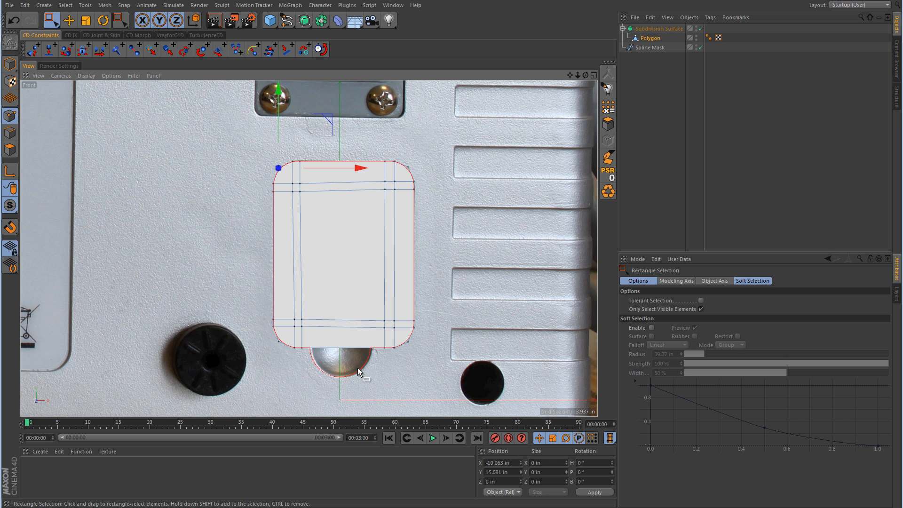
scroll(357, 368, "up", 3)
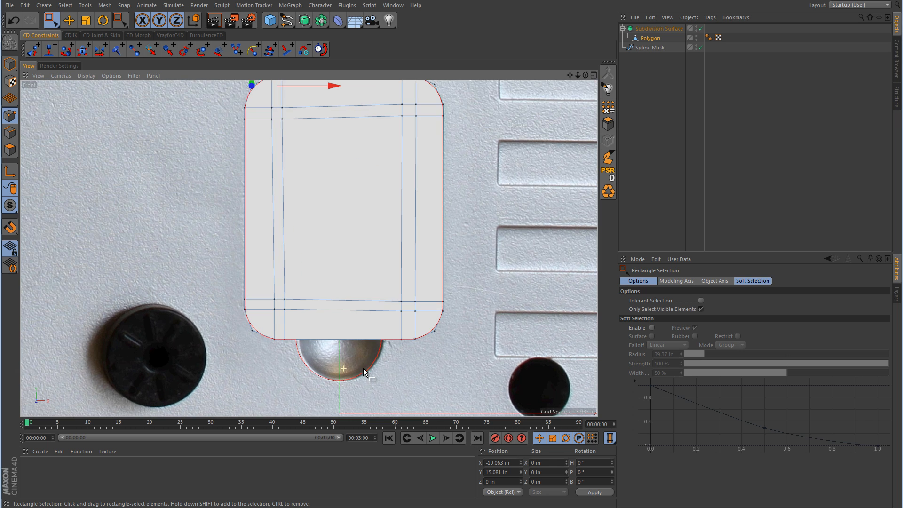
middle_click_drag(359, 367, 365, 335, "alt")
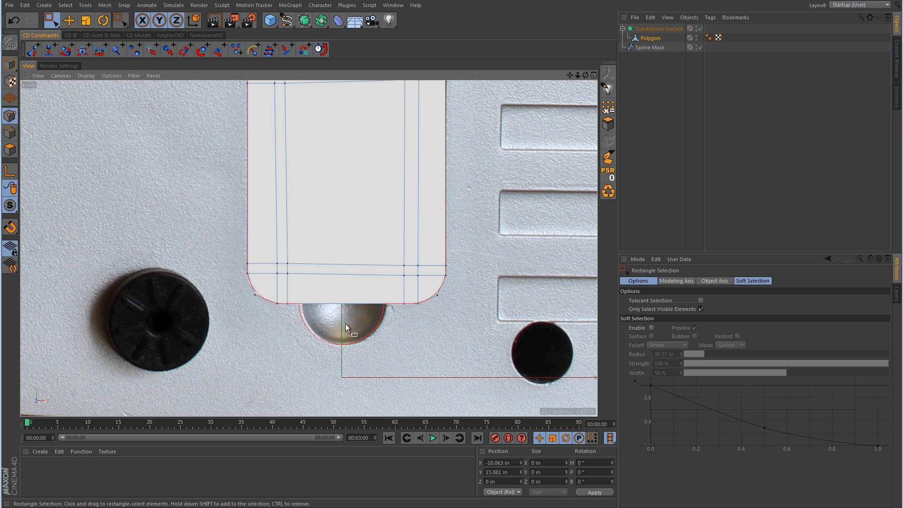
right_click(355, 290)
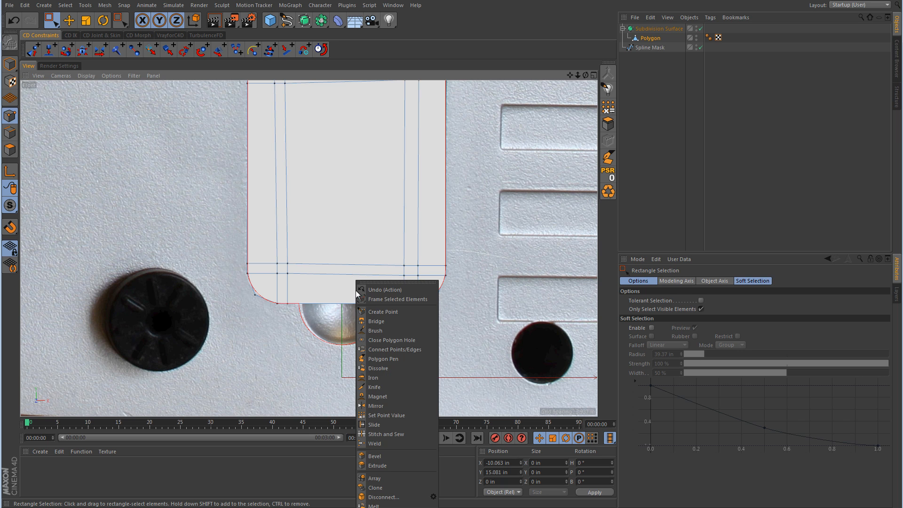
left_click(376, 388)
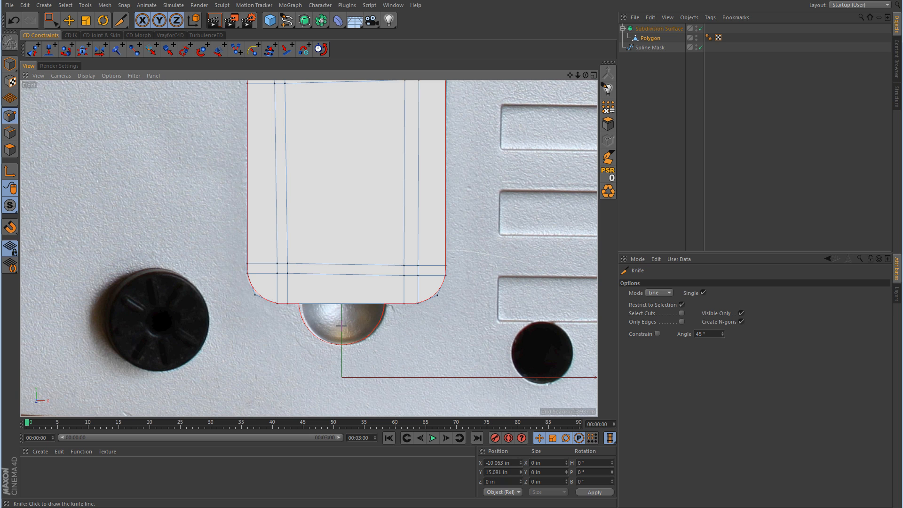
left_click_drag(342, 325, 335, 199)
Centre the new vertical cut's points by setting their X position to 0 in.
left_click(51, 20)
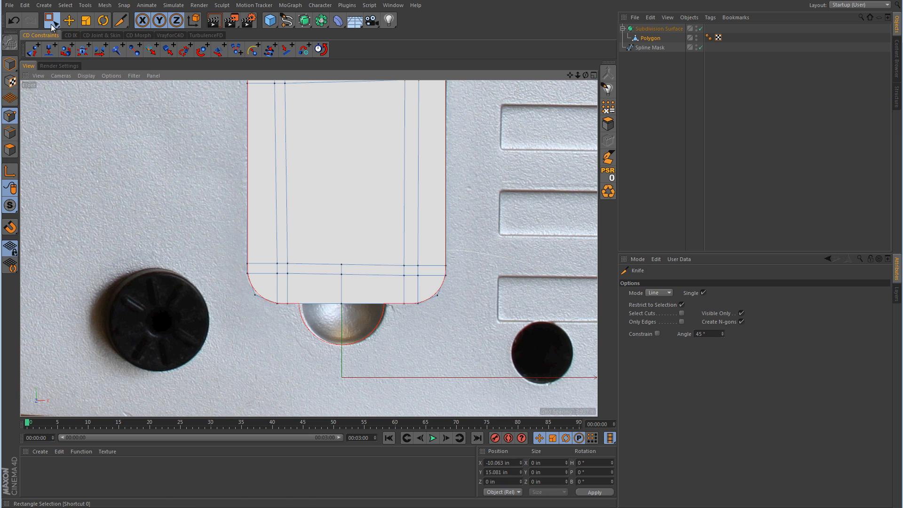
left_click_drag(327, 239, 362, 329)
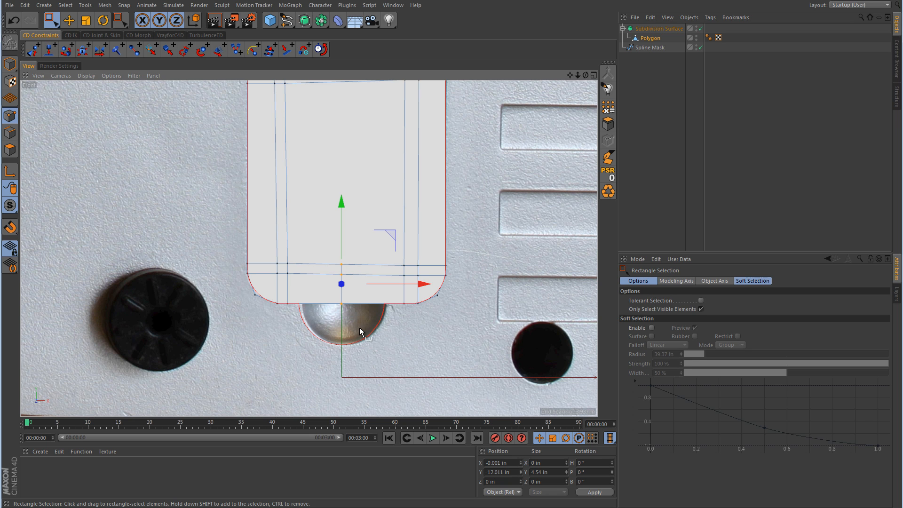
left_click(517, 464)
type("0")
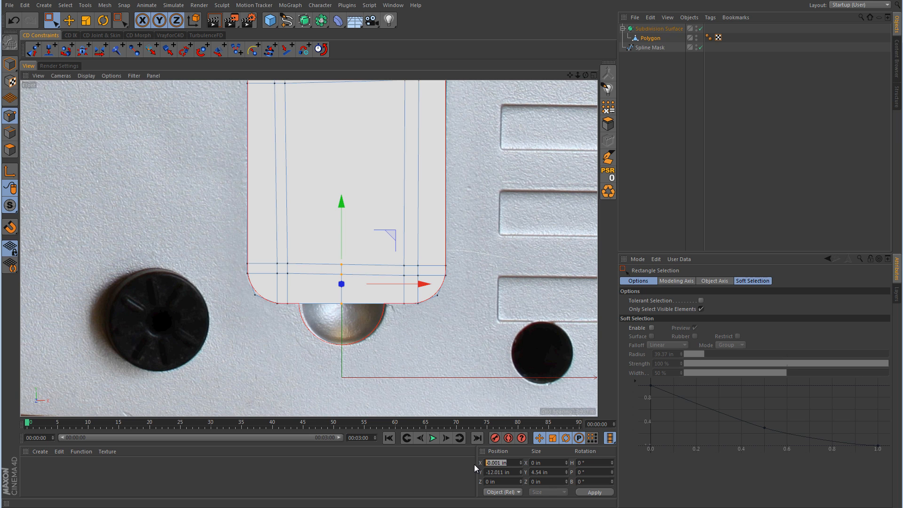
key("Return")
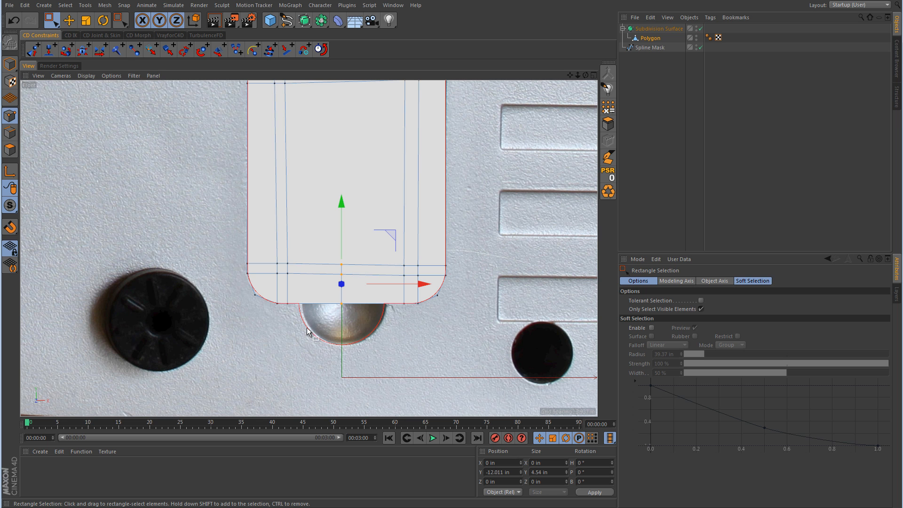
Add a circle spline, raise it to the thumb notch, and set its radius to 5 in.
scroll(347, 330, "up", 5)
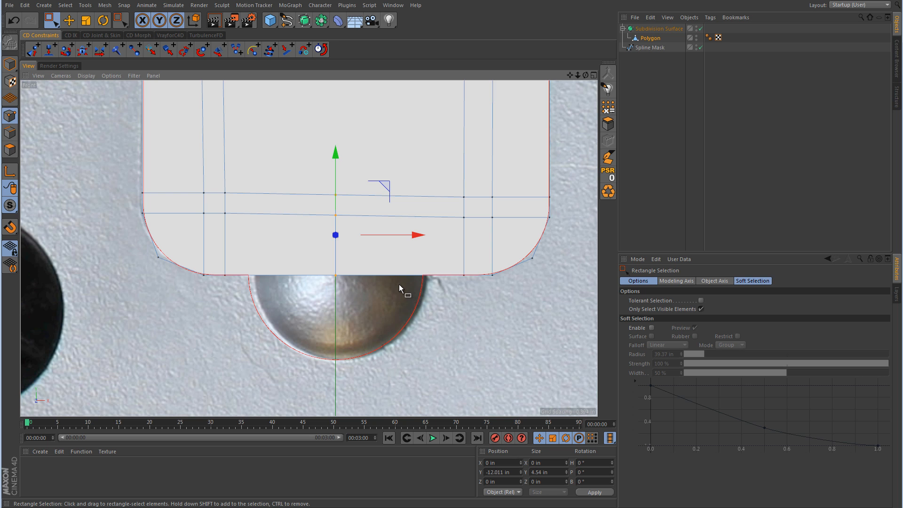
left_click(287, 21)
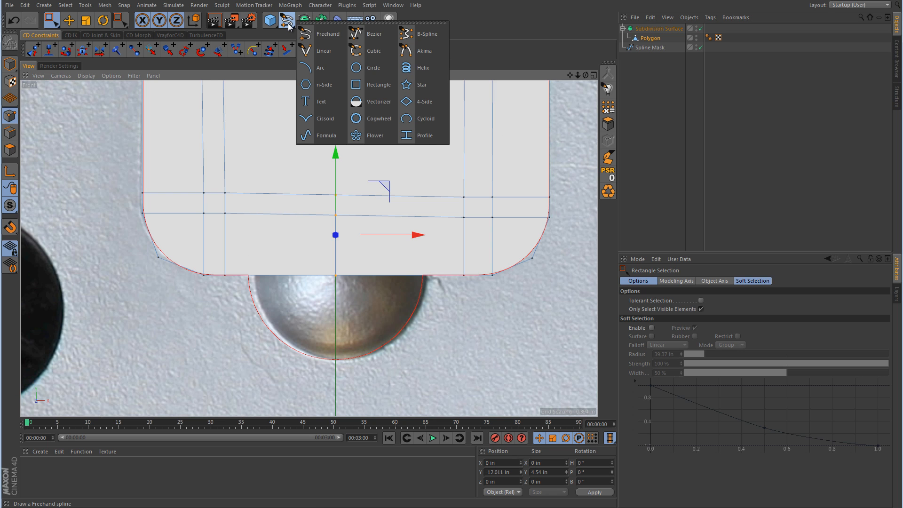
left_click(374, 67)
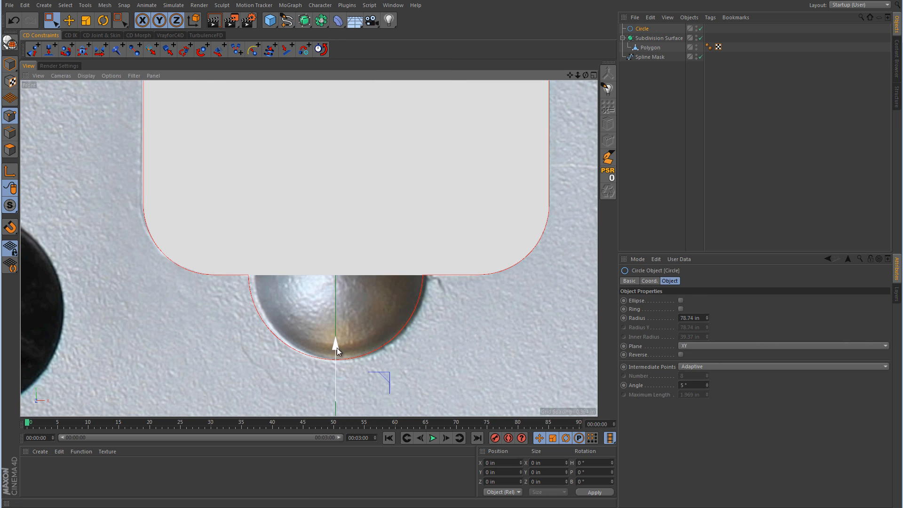
left_click_drag(337, 348, 359, 221)
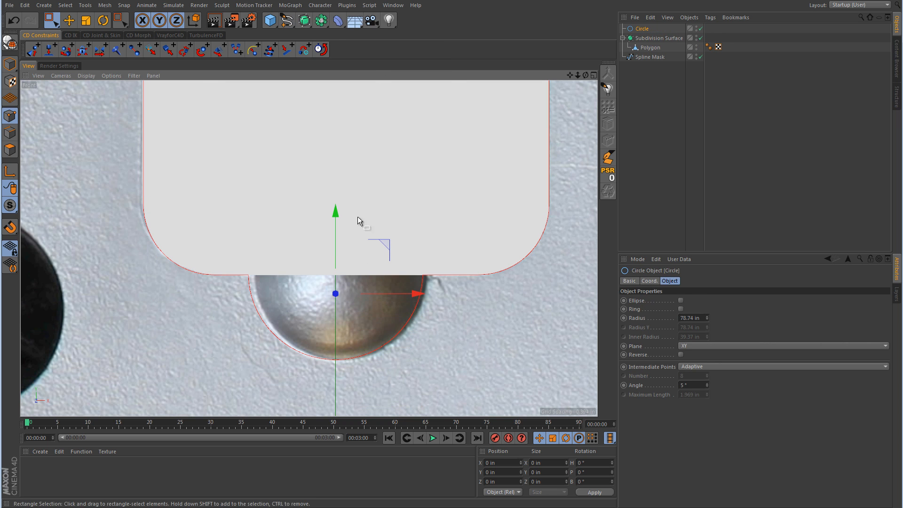
double_click(692, 317)
type("5")
key("Return")
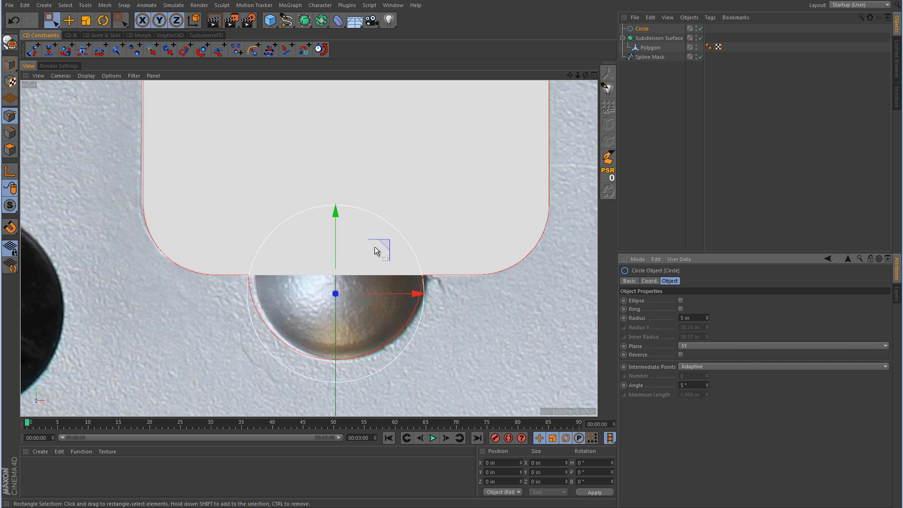
Align the circle vertically with the thumb notch's traced arc and scale it down to a radius of about 4.94 in.
left_click_drag(336, 215, 344, 194)
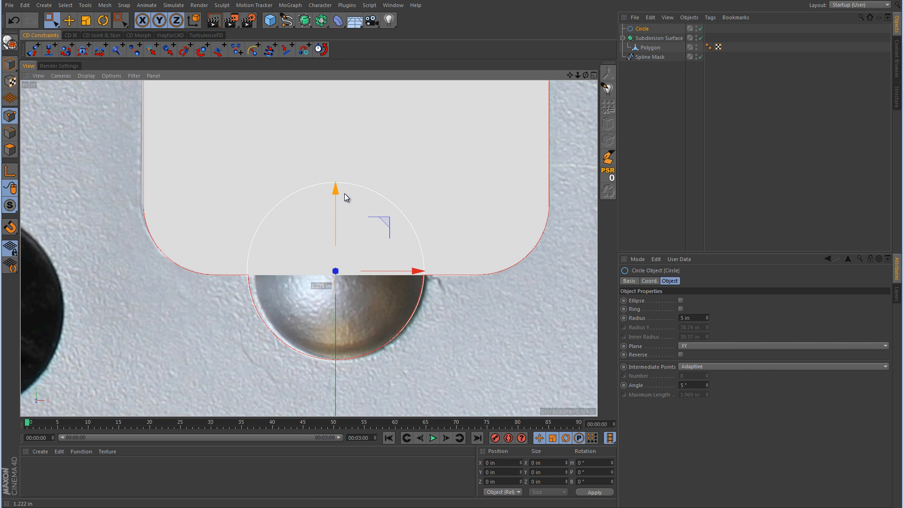
left_click(86, 21)
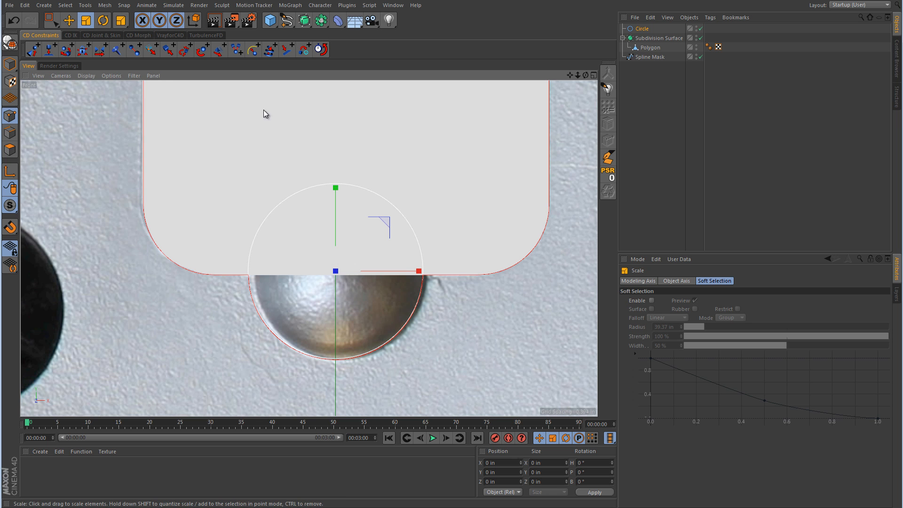
left_click(76, 22)
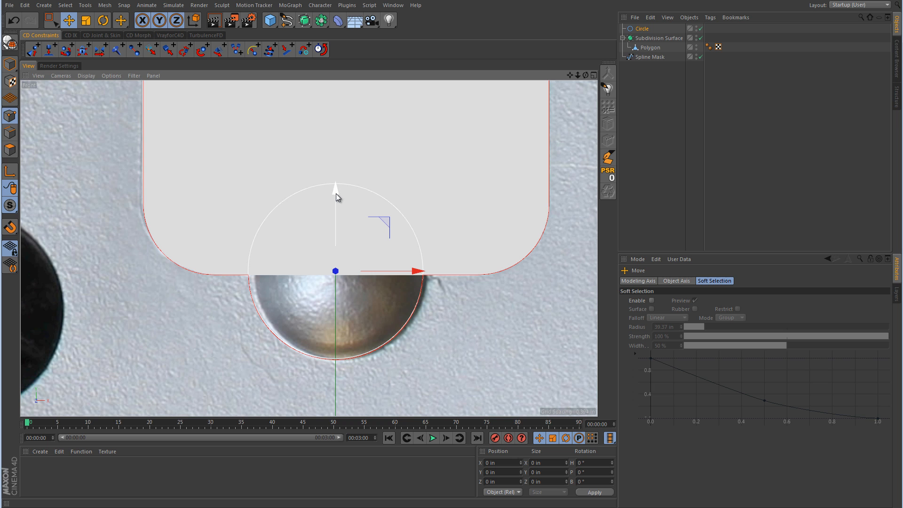
left_click_drag(336, 194, 336, 195)
Turn on the circle's custom display color and set it to green.
left_click(642, 29)
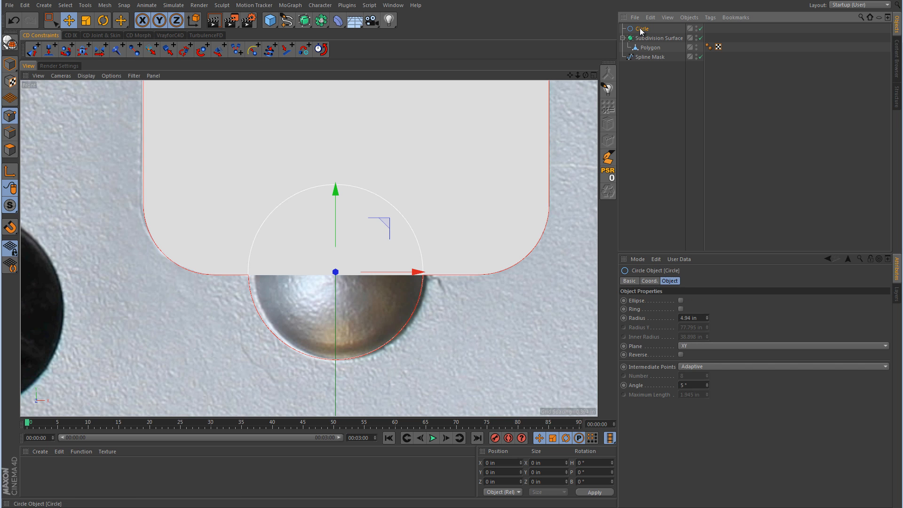
left_click(635, 283)
left_click(690, 340)
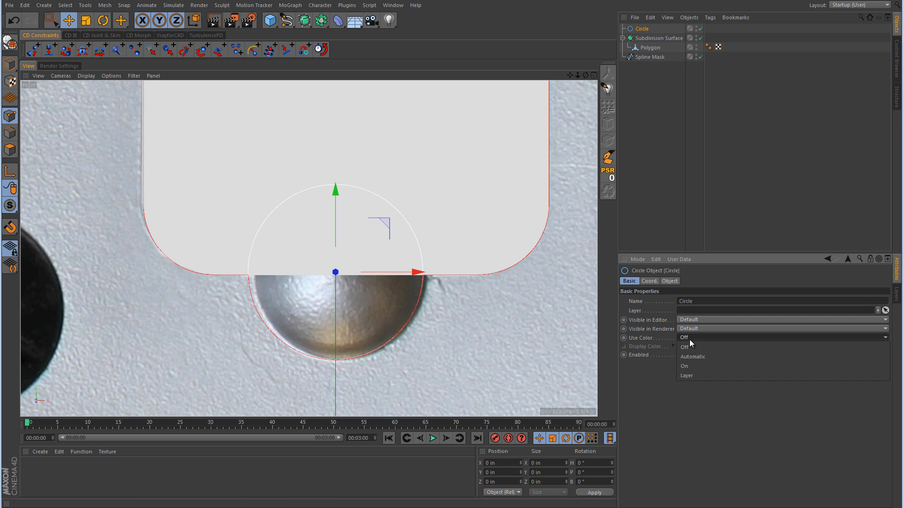
left_click(694, 363)
left_click(685, 348)
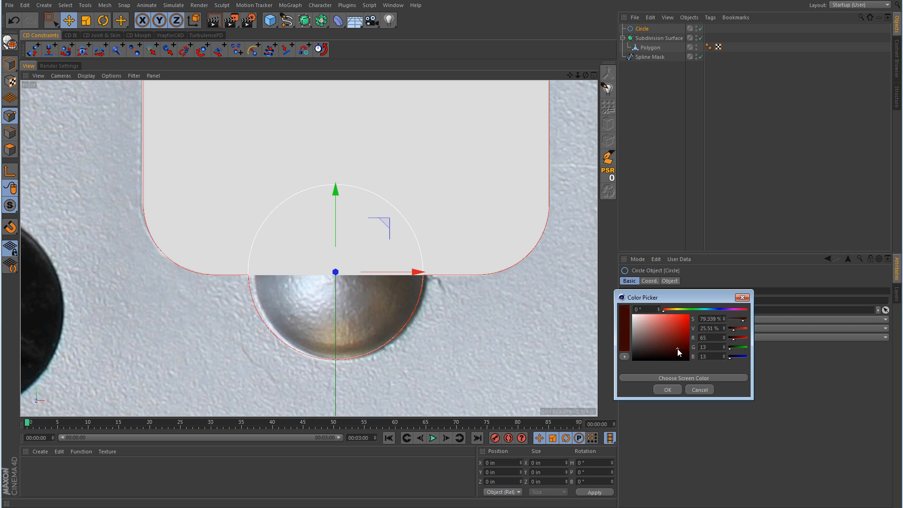
left_click(691, 310)
left_click(676, 390)
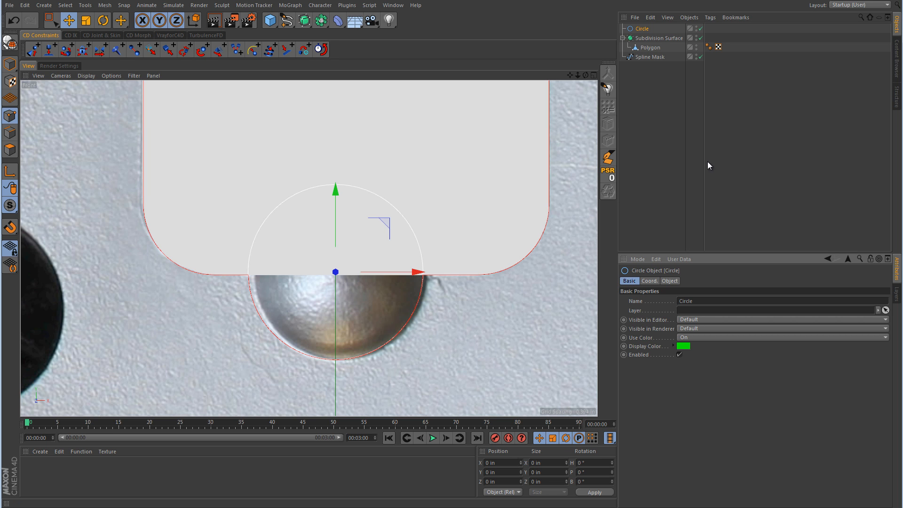
Set the circle's intermediate points to Uniform with a number of 1.
left_click(670, 281)
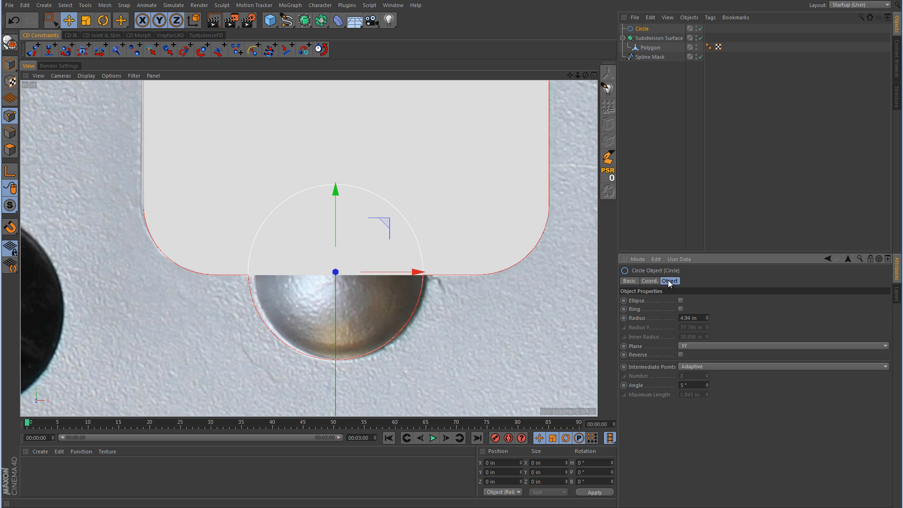
left_click(691, 366)
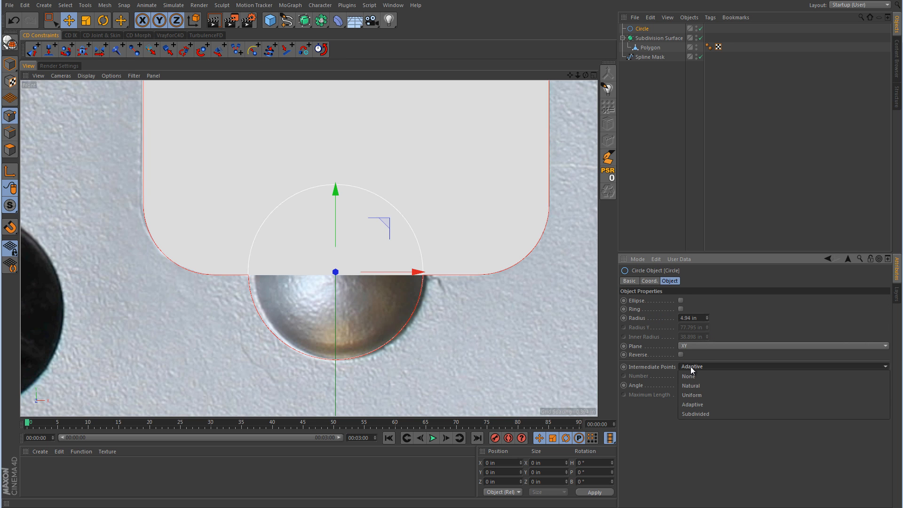
left_click(696, 393)
left_click_drag(707, 375, 708, 377)
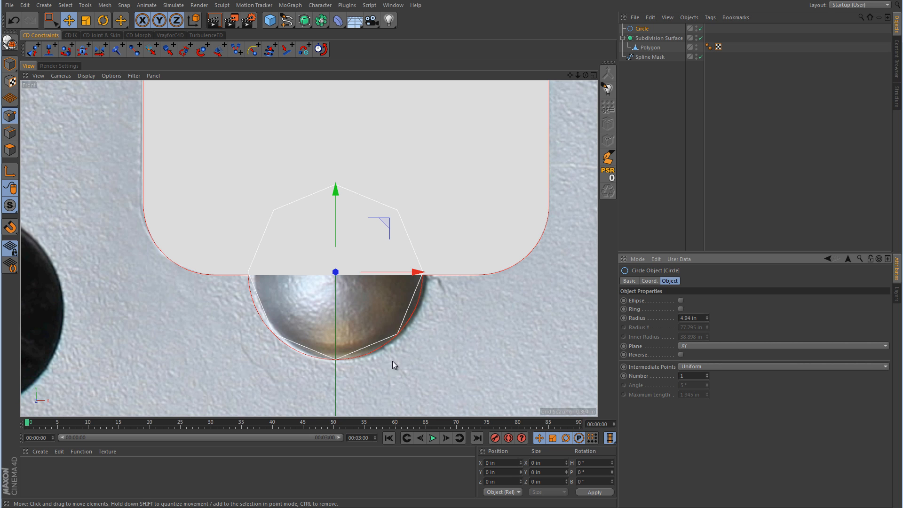
scroll(363, 365, "up", 5)
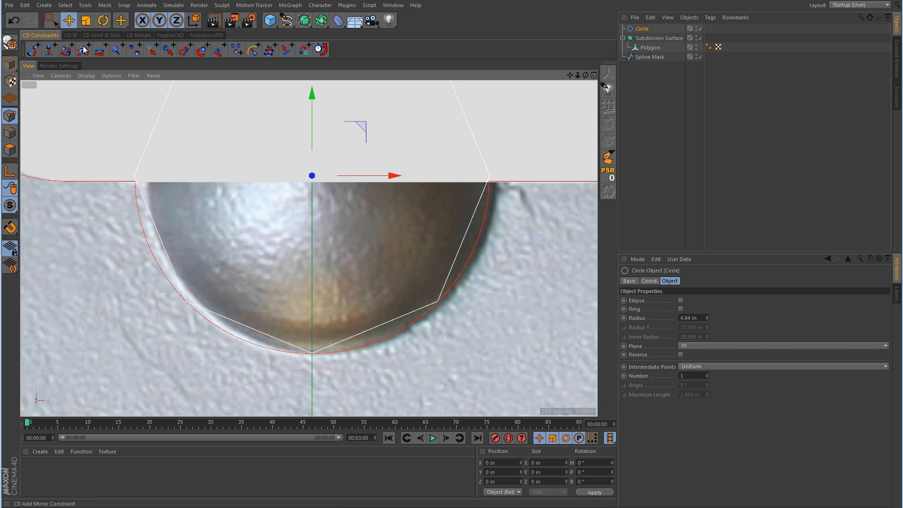
Scale the circle up until its segments touch the traced notch arc, and move it in front of the polygon to about -24.5 in along Z.
left_click(90, 22)
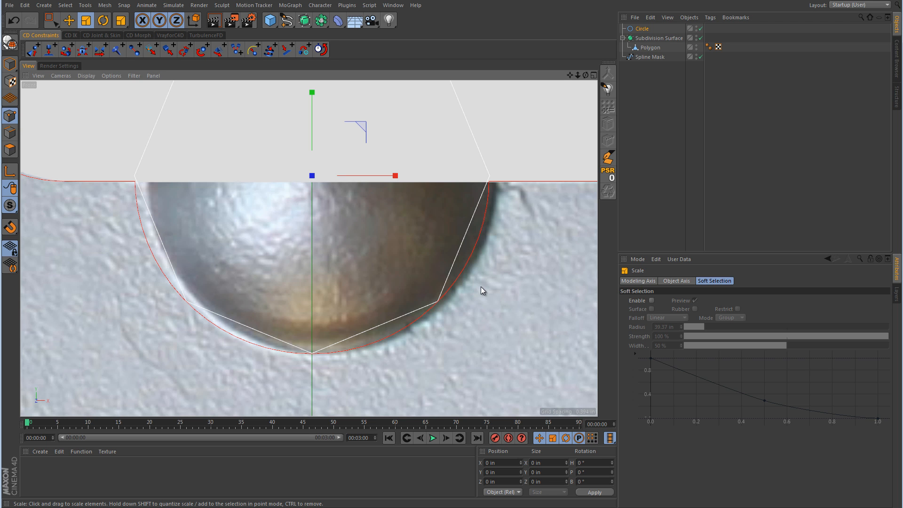
left_click_drag(431, 358, 476, 360)
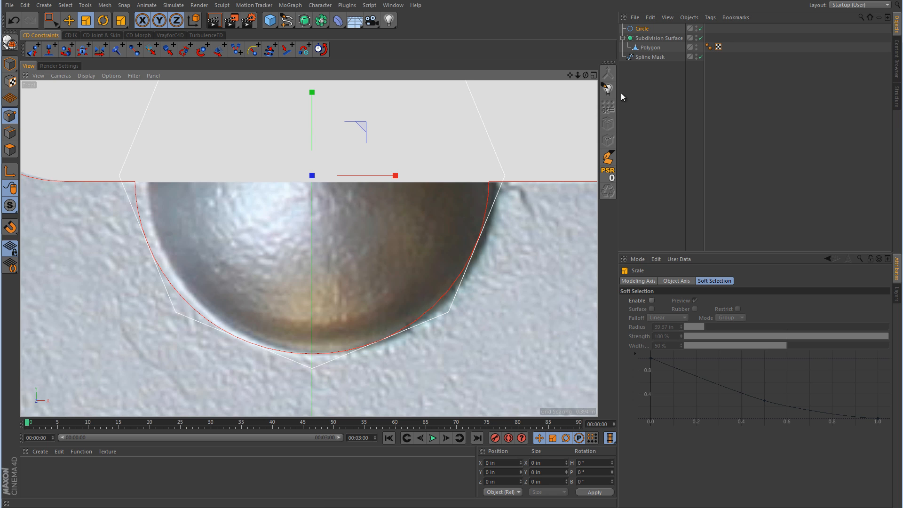
middle_click(313, 192)
middle_click(229, 167)
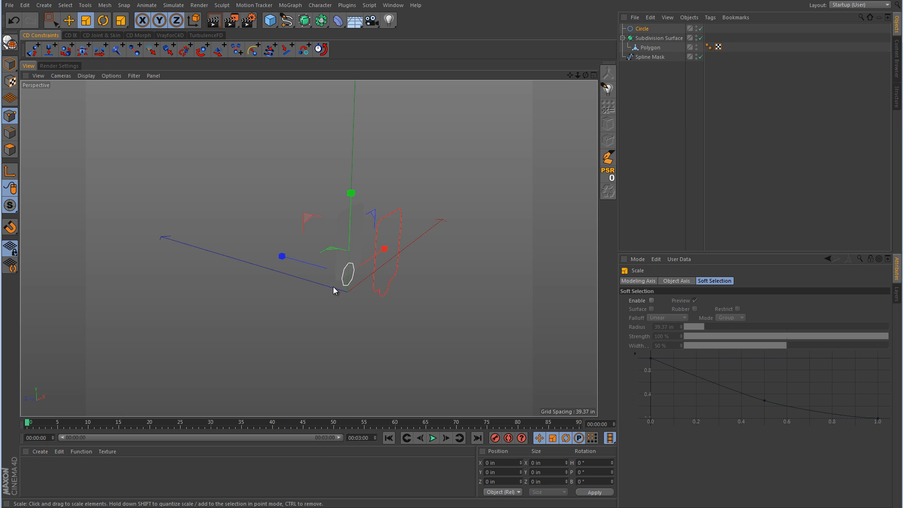
left_click(69, 20)
left_click_drag(272, 262, 397, 317)
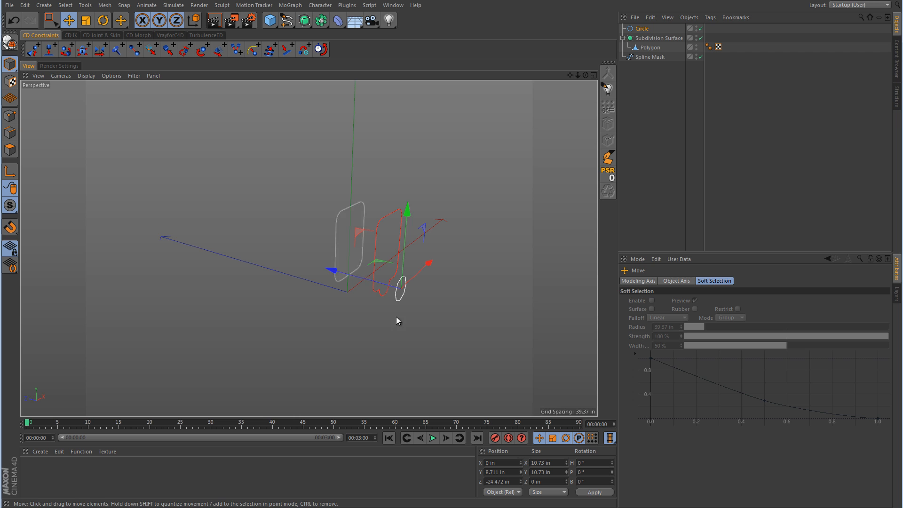
middle_click(487, 351)
middle_click(488, 351)
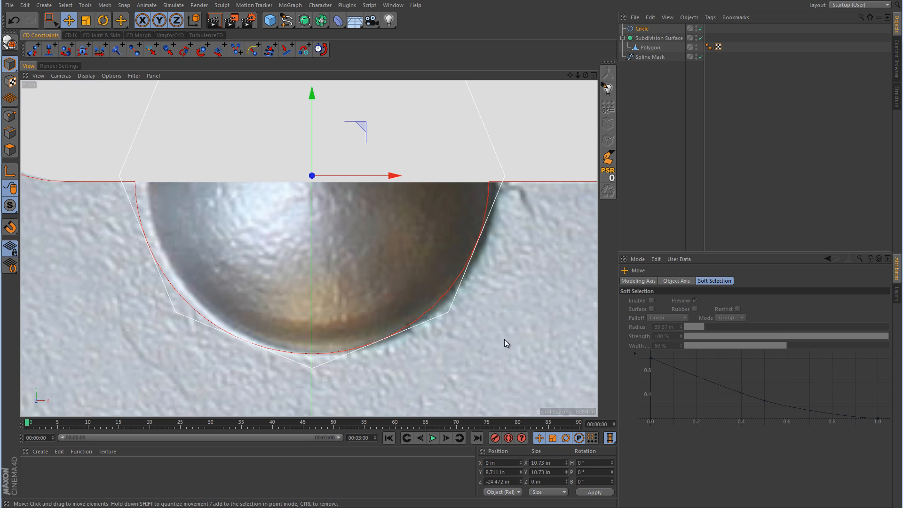
left_click(771, 152)
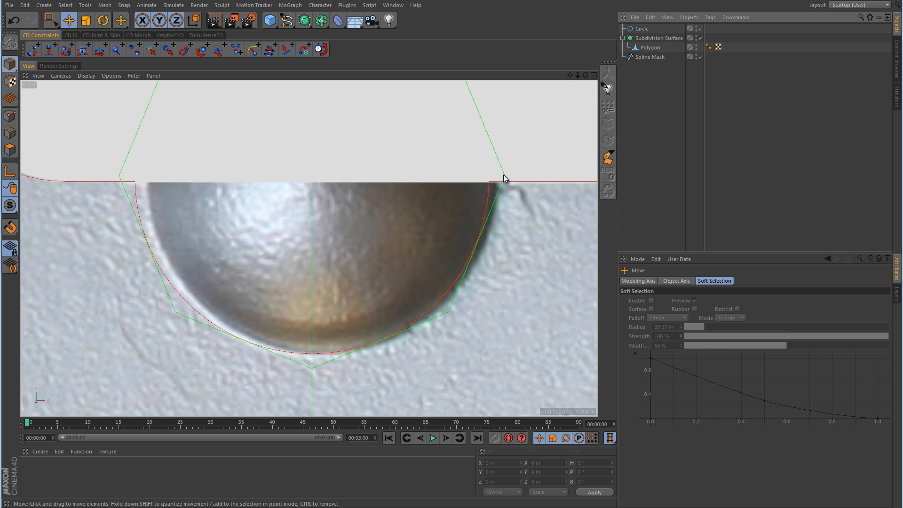
Select the Polygon's two bottom edge segments running across the thumb notch in edge mode.
left_click(651, 47)
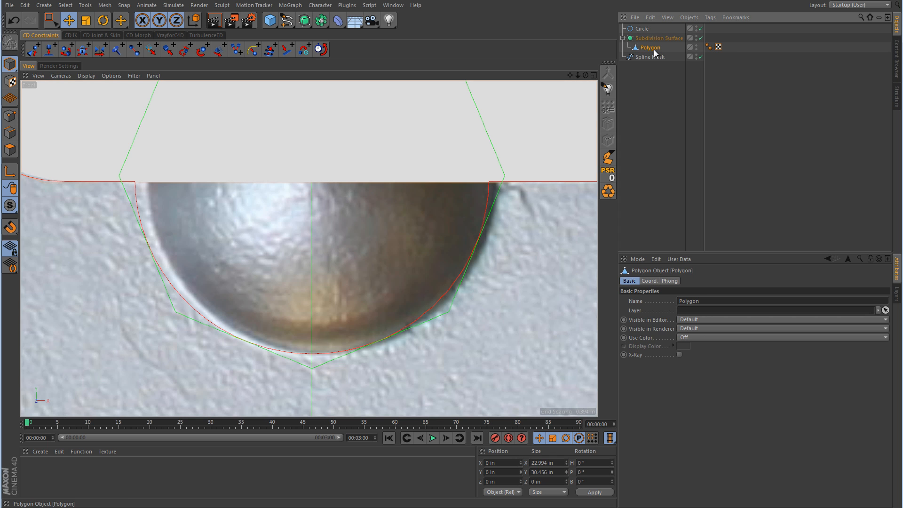
left_click(10, 133)
left_click_drag(56, 21, 82, 33)
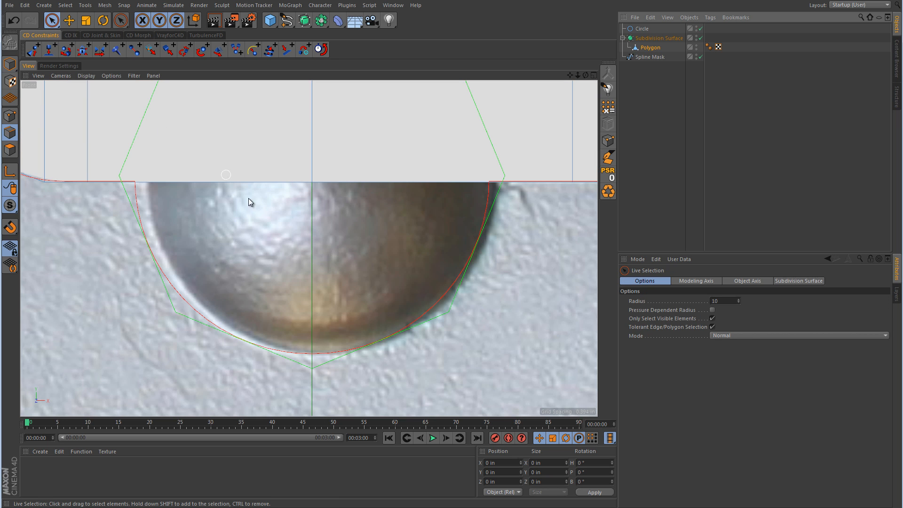
left_click(267, 178)
left_click(347, 182, "shift")
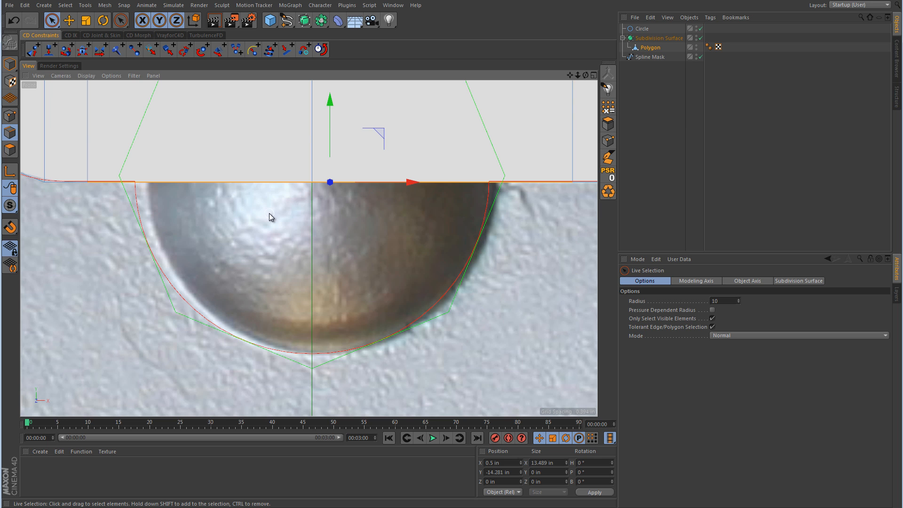
Knife two vertical cuts through the polygon's lower rows in point mode, one at each end of the traced notch arc.
left_click(11, 118)
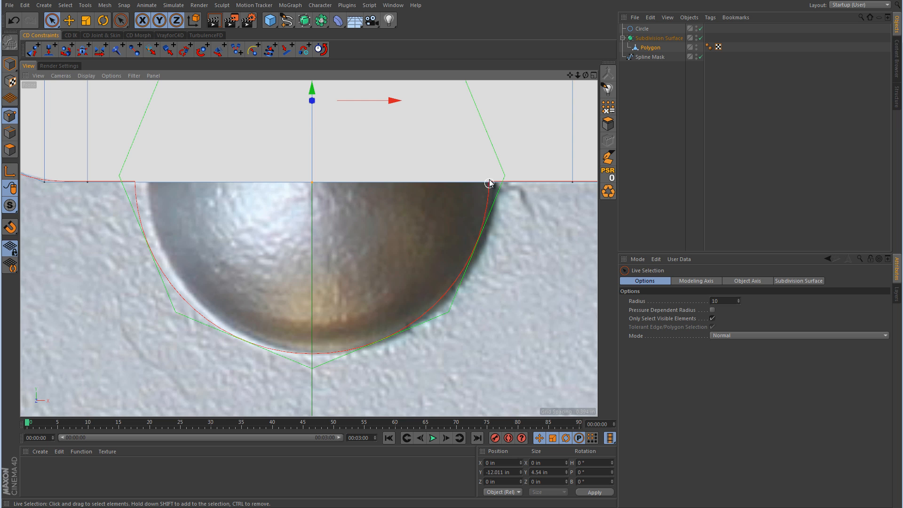
right_click(273, 234)
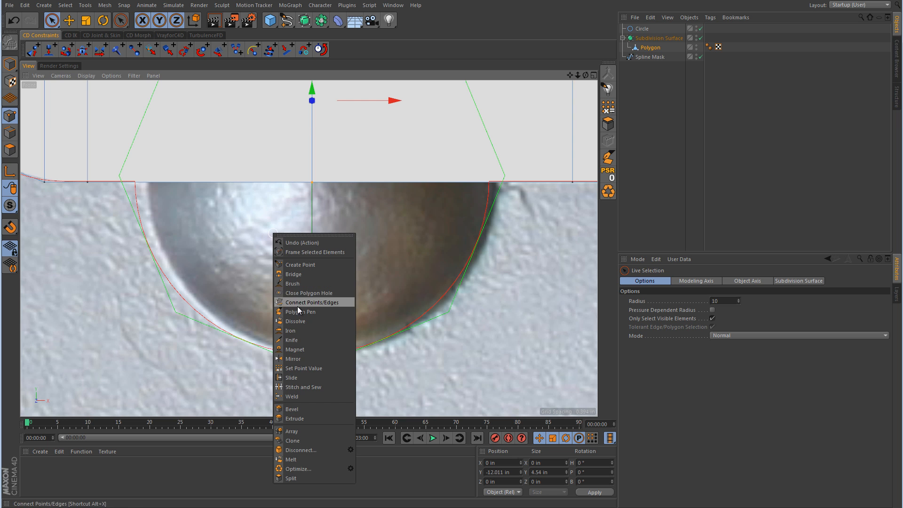
left_click(294, 337)
scroll(383, 272, "down", 1)
middle_click_drag(383, 272, 396, 332, "alt")
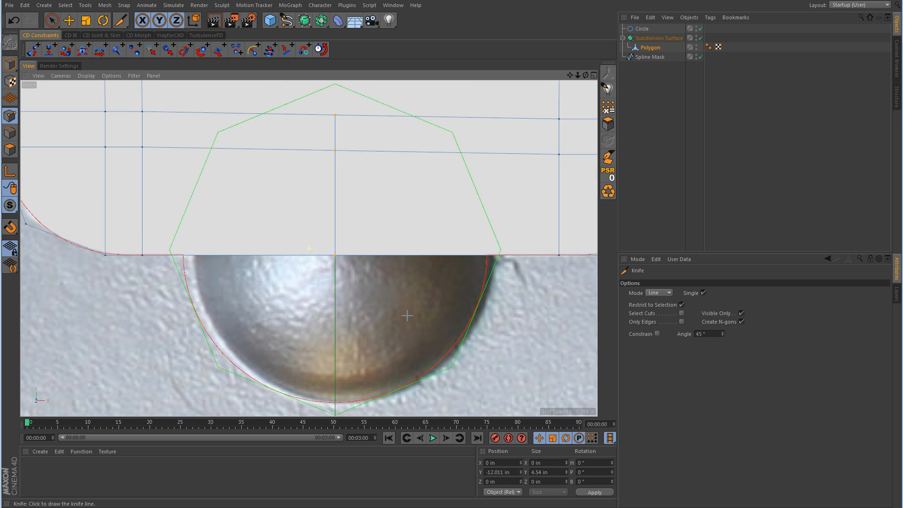
left_click(486, 256)
left_click(492, 105, "shift")
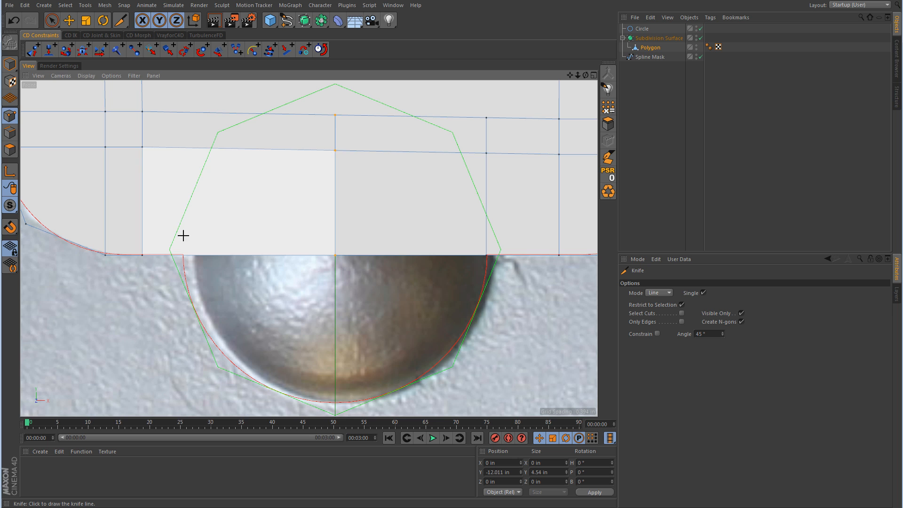
left_click(183, 255)
left_click(199, 92, "shift")
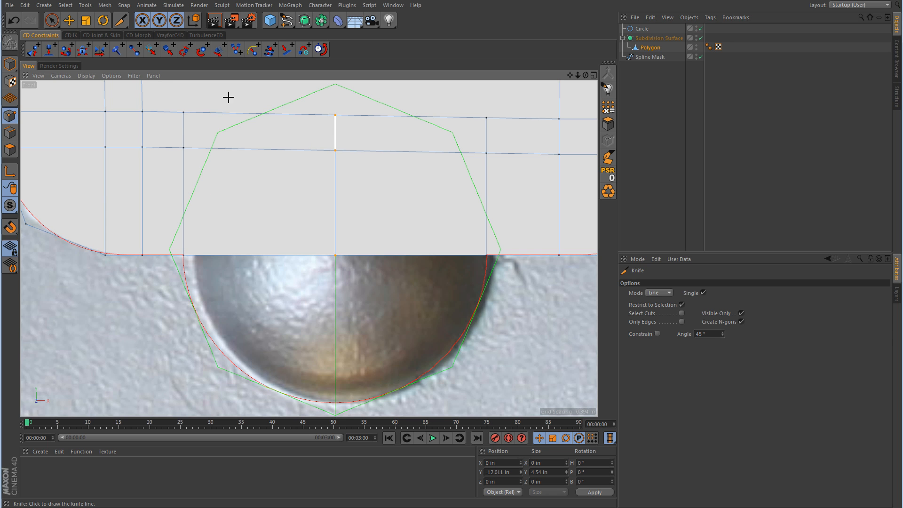
Extrude the two bottom edges between the new cuts downward into the notch to a Y position of about -17.63 in.
left_click(52, 20)
left_click(10, 133)
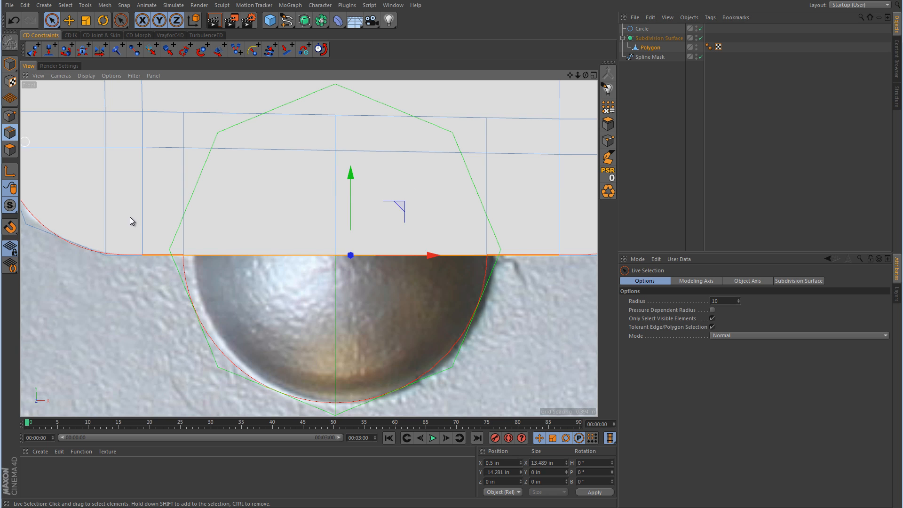
left_click(290, 254)
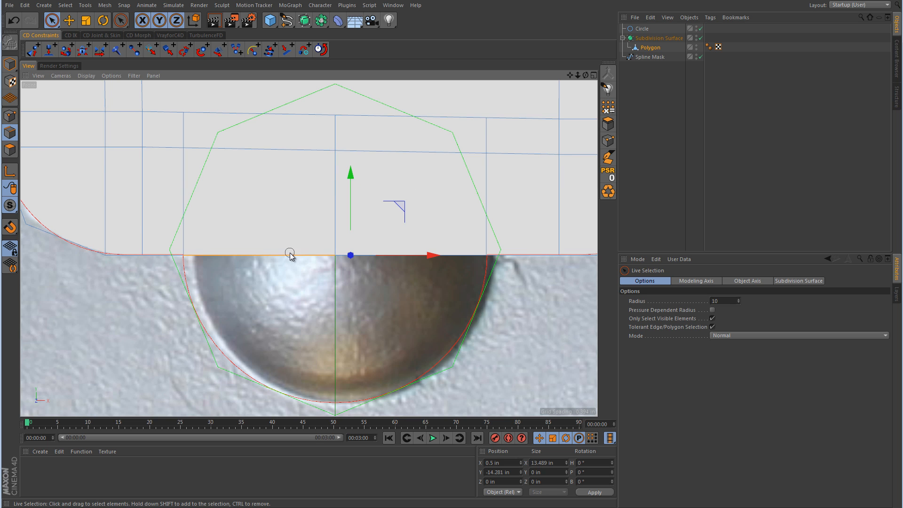
left_click(386, 257, "shift")
left_click_drag(335, 175, 329, 277)
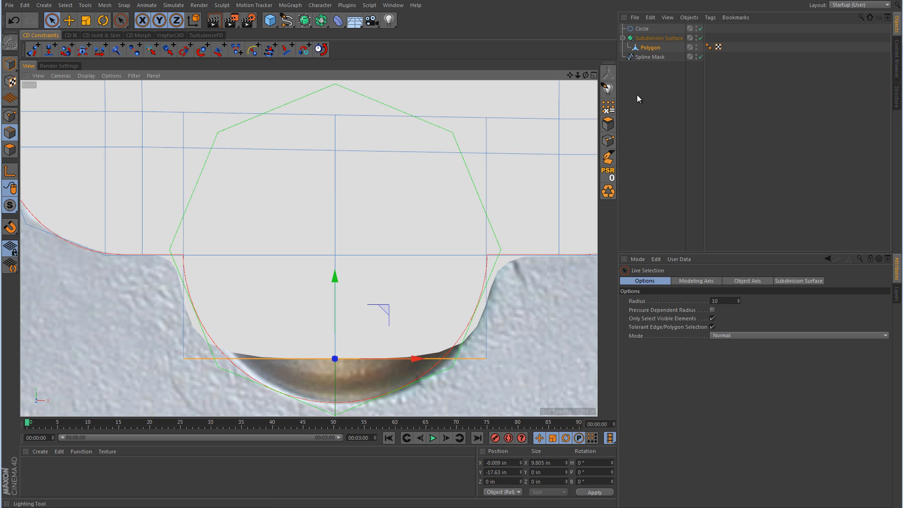
Turn off the Subdivision Surface and lower the extrusion's bottom center point onto the guide circle's lowest corner.
left_click(700, 38)
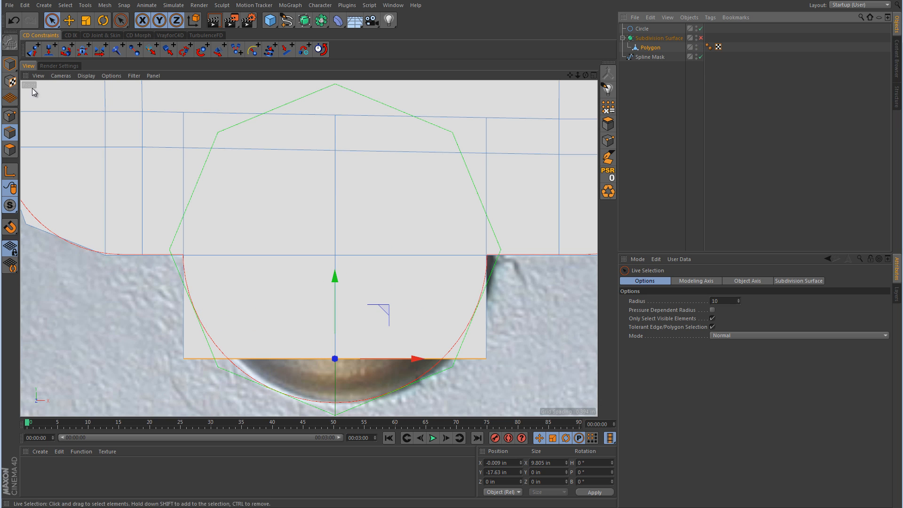
left_click(10, 115)
scroll(306, 263, "up", 6)
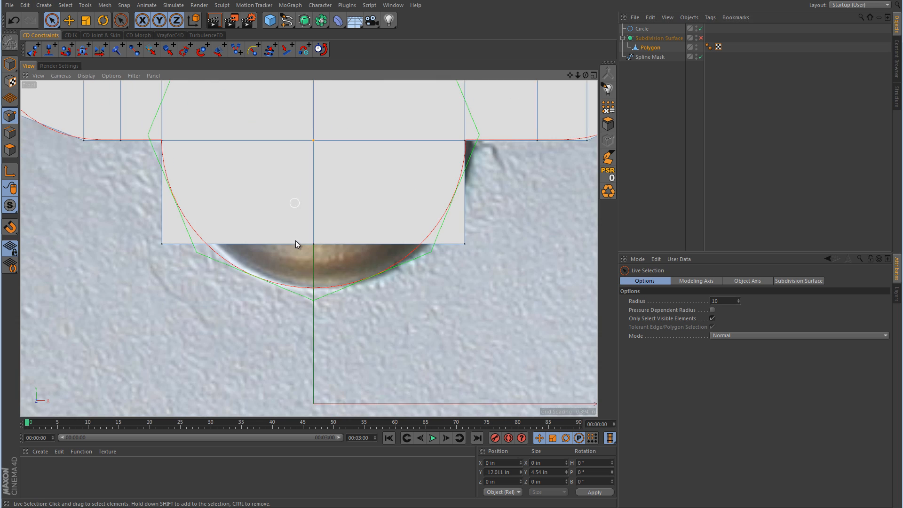
left_click(320, 233)
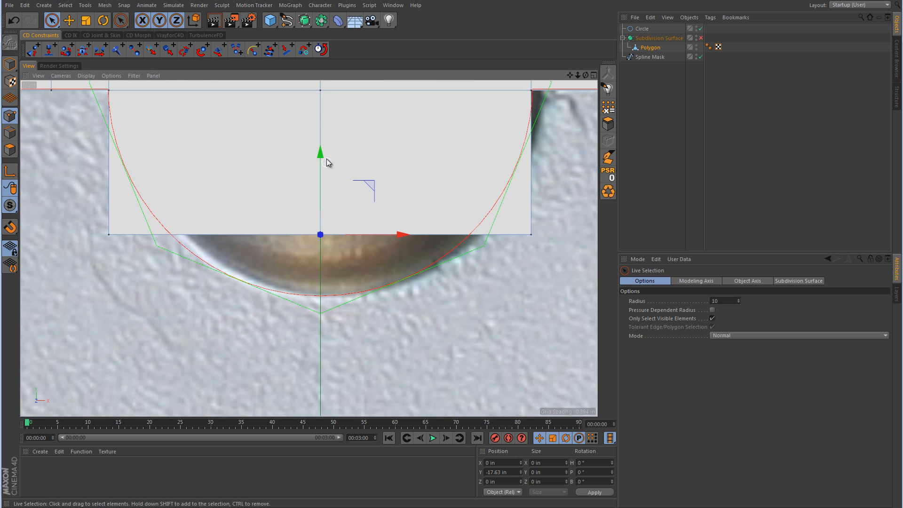
left_click_drag(321, 151, 323, 231)
Move the extrusion's two outer bottom points onto the guide circle's lower corners at about X ±3.82 in, and turn the Subdivision Surface back on.
left_click(530, 234)
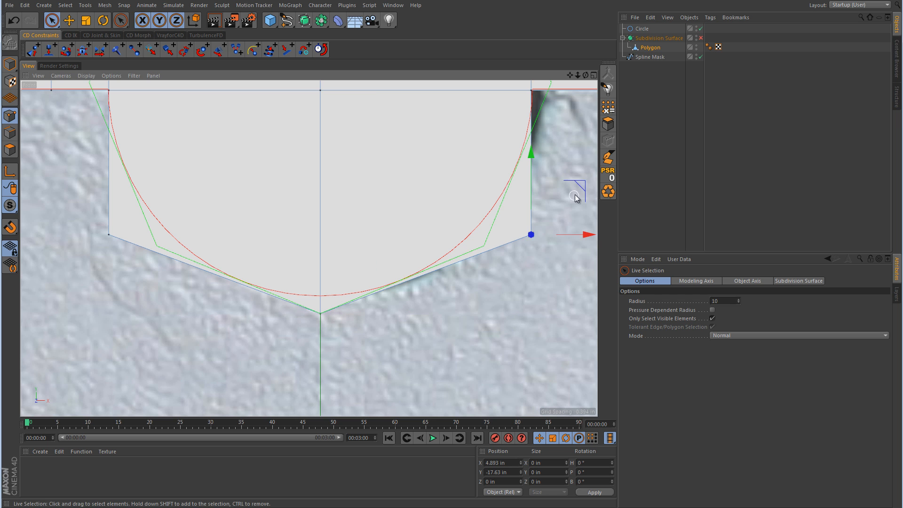
left_click_drag(581, 187, 535, 199)
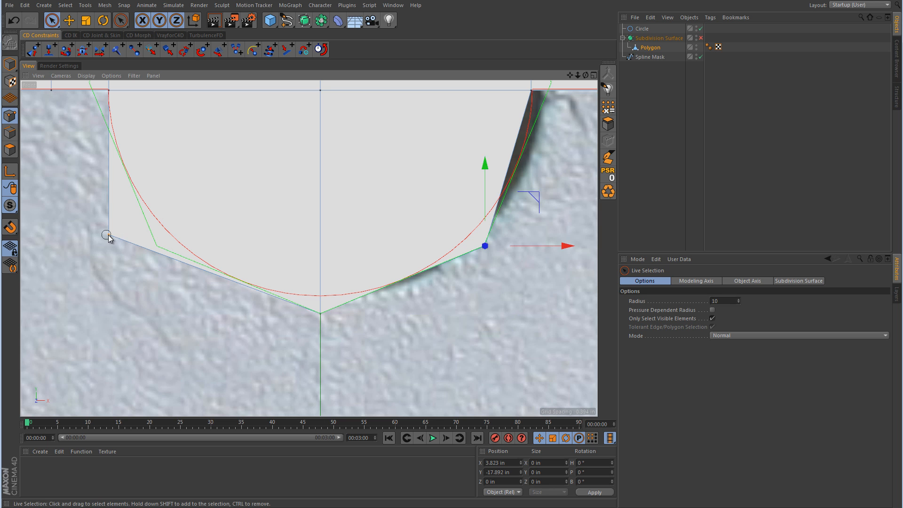
left_click(108, 235)
left_click_drag(162, 182, 208, 193)
scroll(314, 154, "down", 3)
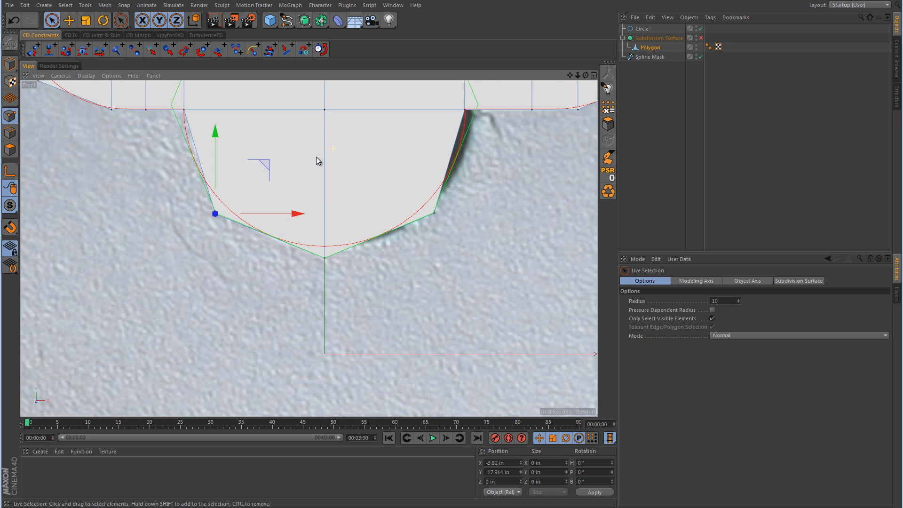
middle_click_drag(331, 164, 362, 210, "alt")
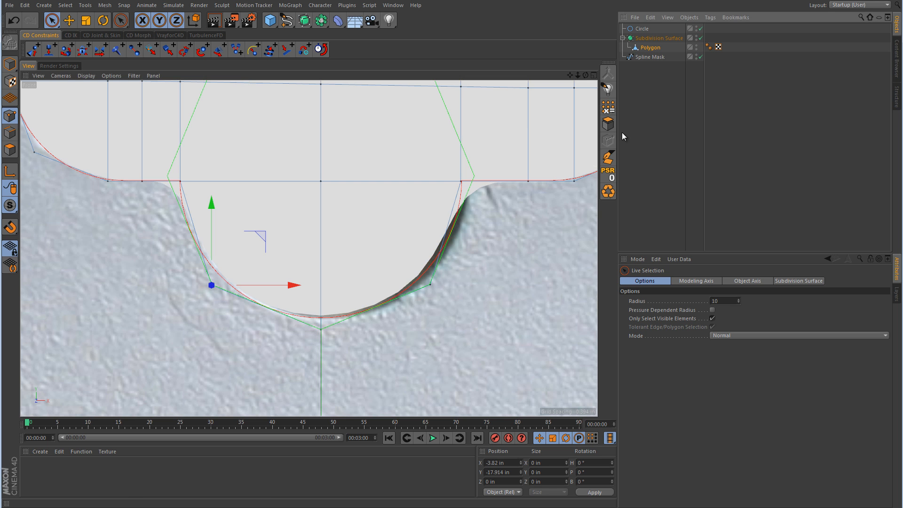
Examine the smoothed thumb notch and its upper corners in the perspective view.
middle_click(455, 298)
middle_click(185, 203)
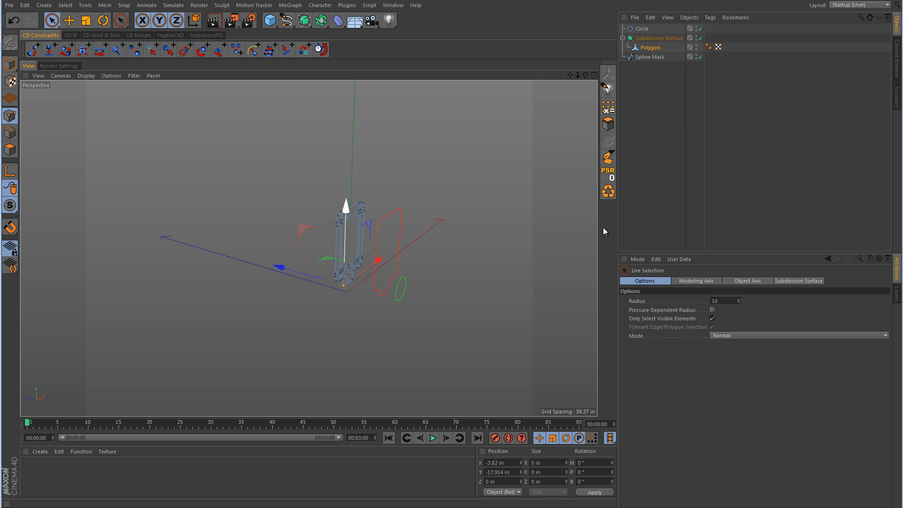
left_click(540, 276)
scroll(367, 291, "up", 5)
left_click_drag(417, 269, 355, 256, "alt")
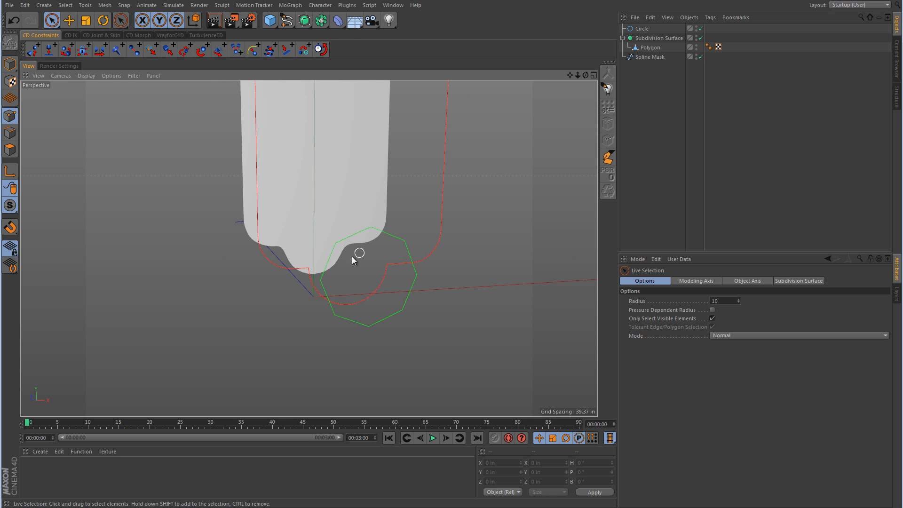
middle_click(465, 338)
middle_click(466, 338)
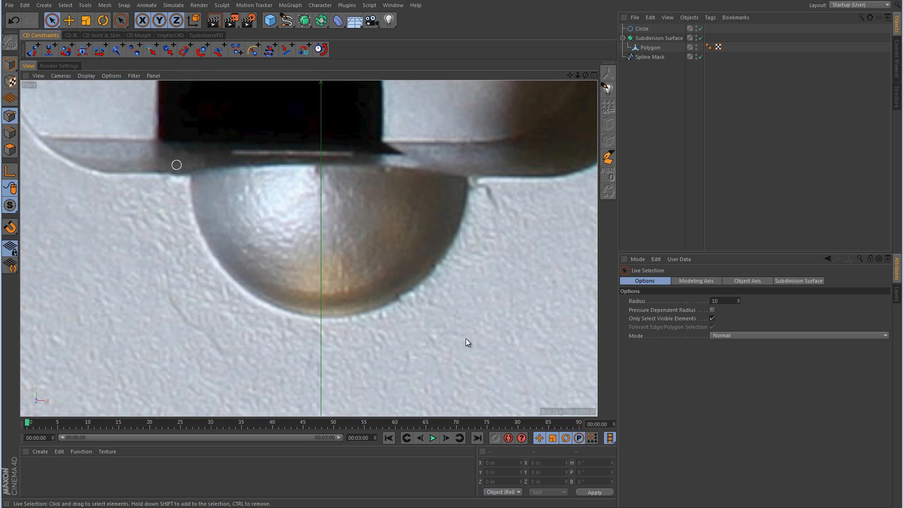
Knife two more vertical cuts through the polygon's lower rows, just outside each upper corner of the notch.
left_click(651, 48)
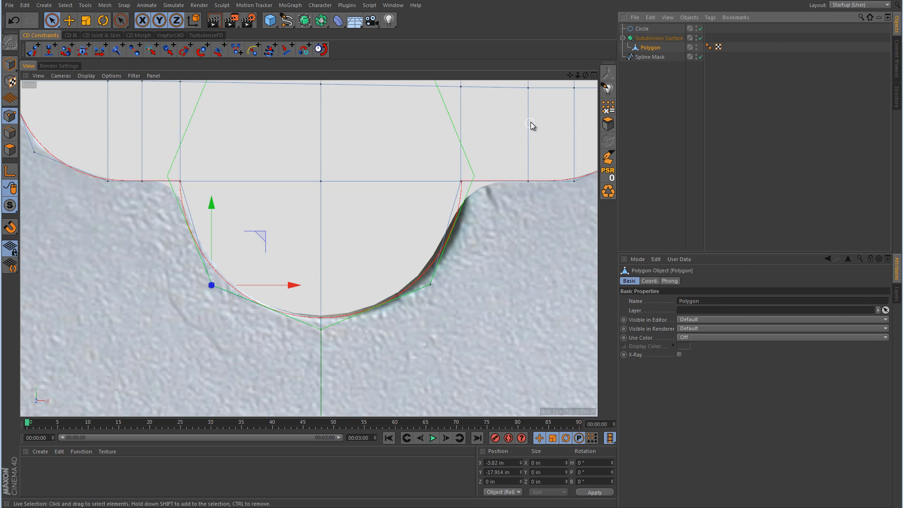
middle_click_drag(532, 127, 481, 233, "alt")
right_click(481, 233)
left_click(503, 339)
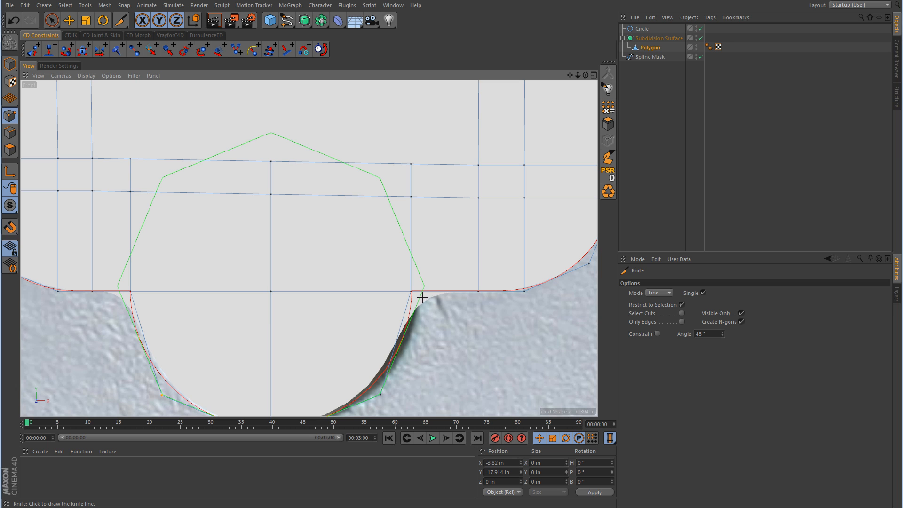
left_click_drag(422, 297, 423, 123)
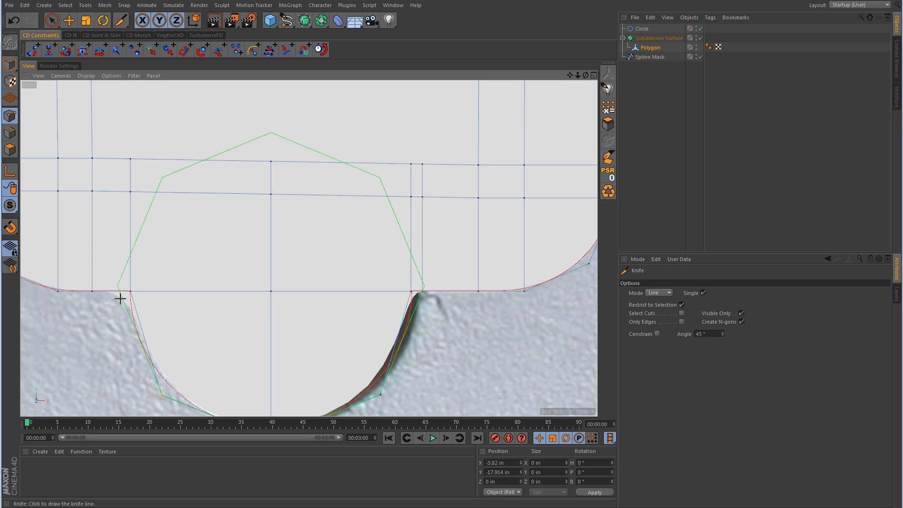
left_click_drag(120, 299, 133, 122)
Select all of the Polygon's faces in polygon mode and extrude them back to about Z 2.64 in.
middle_click(134, 120)
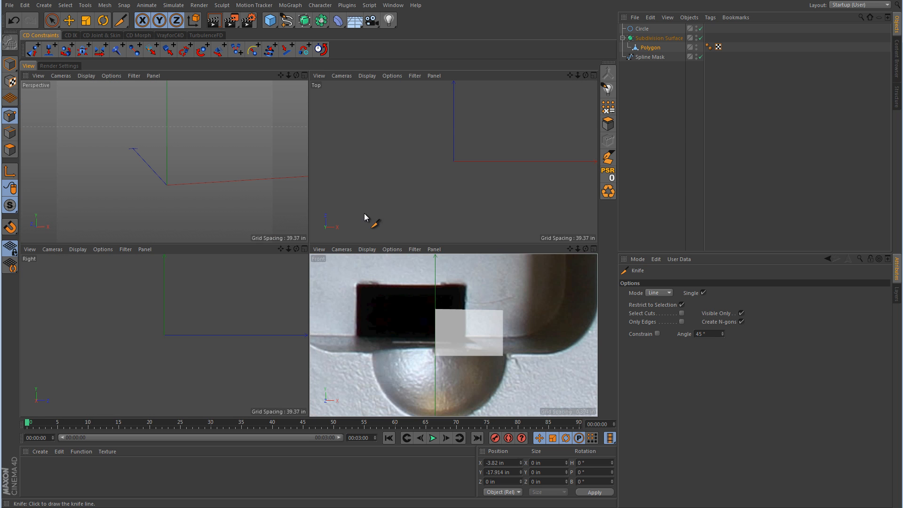
middle_click(225, 194)
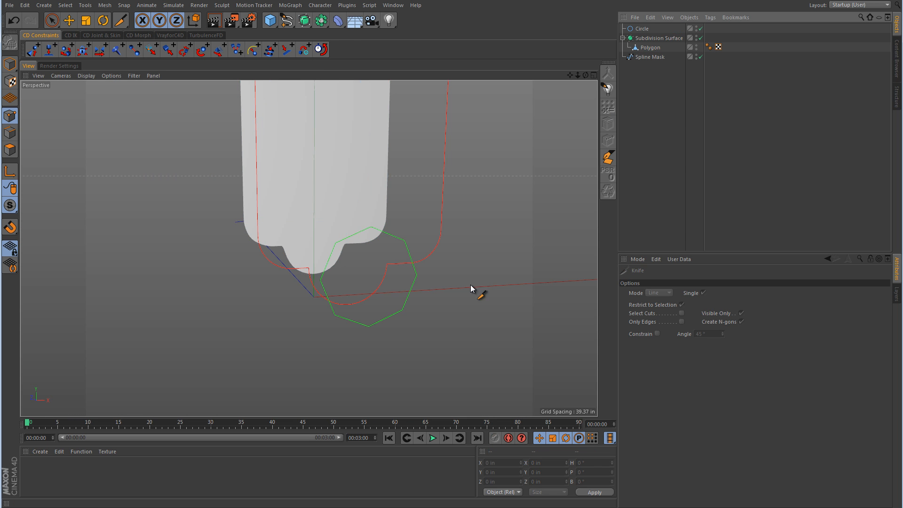
left_click_drag(478, 292, 440, 281, "alt")
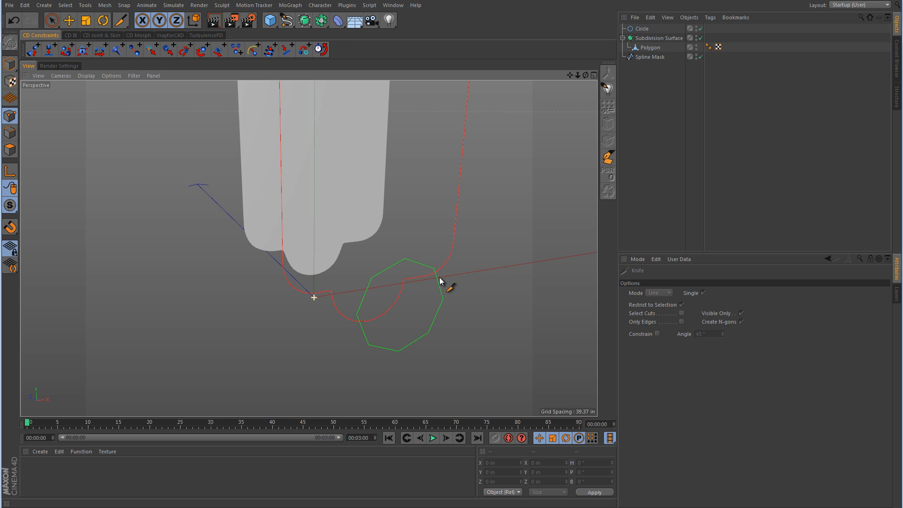
left_click(653, 50)
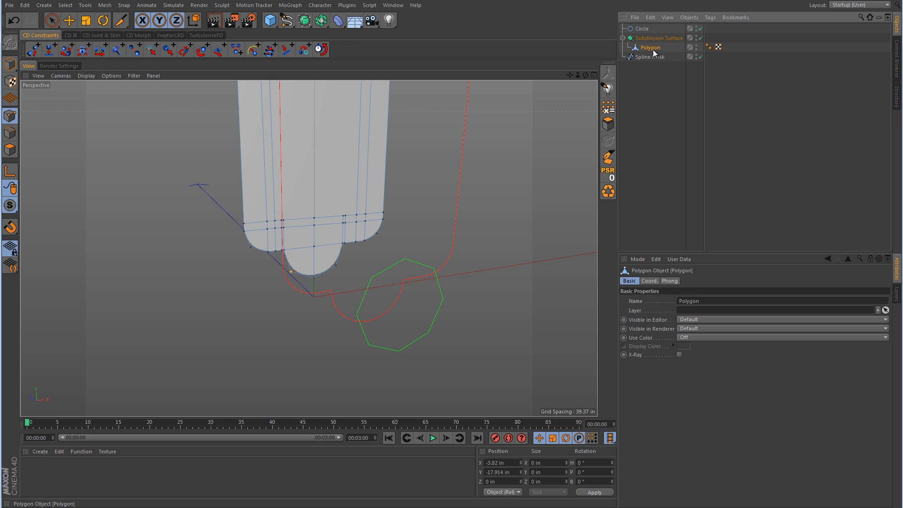
left_click(10, 150)
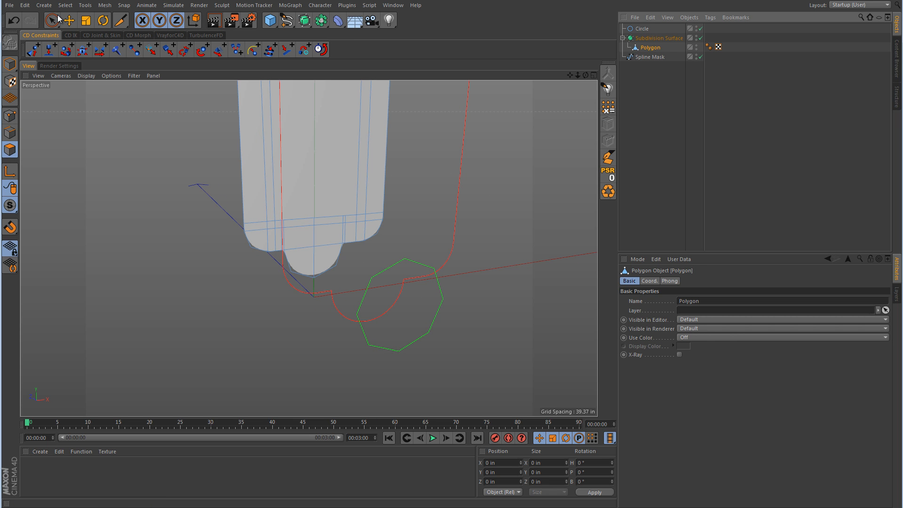
left_click(52, 20)
left_click(304, 144)
left_click(414, 168)
key("ctrl+a")
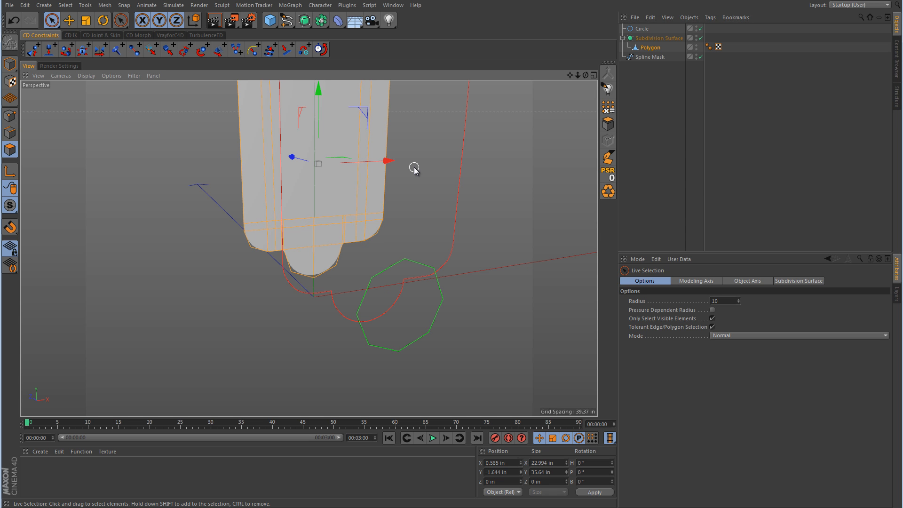
left_click_drag(428, 151, 451, 215, "alt")
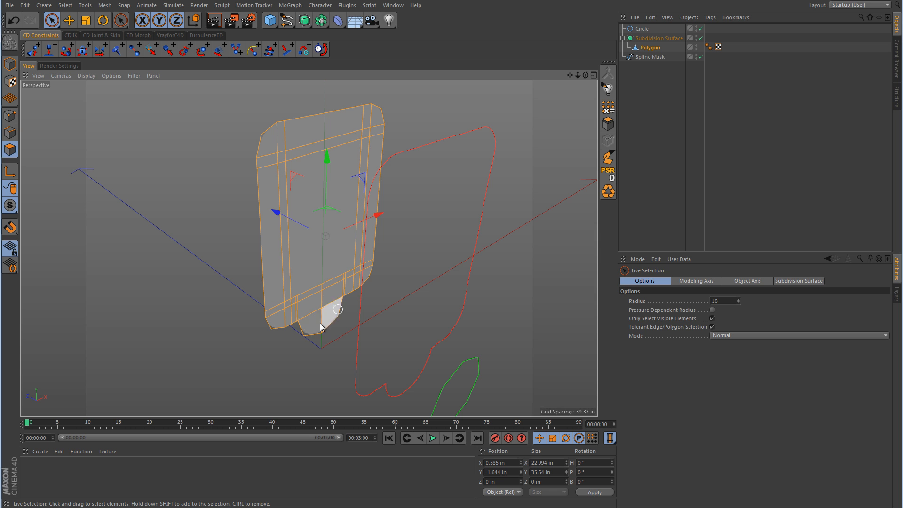
scroll(292, 252, "up", 5)
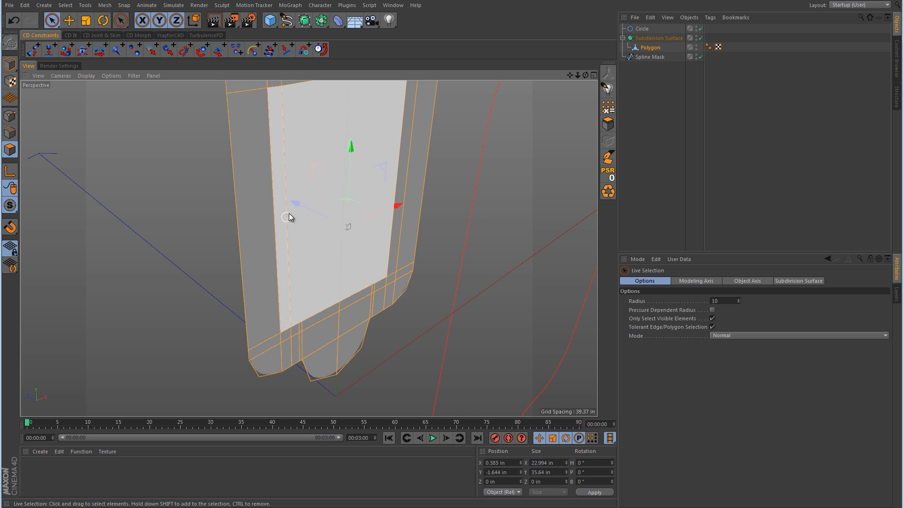
left_click_drag(298, 207, 276, 205)
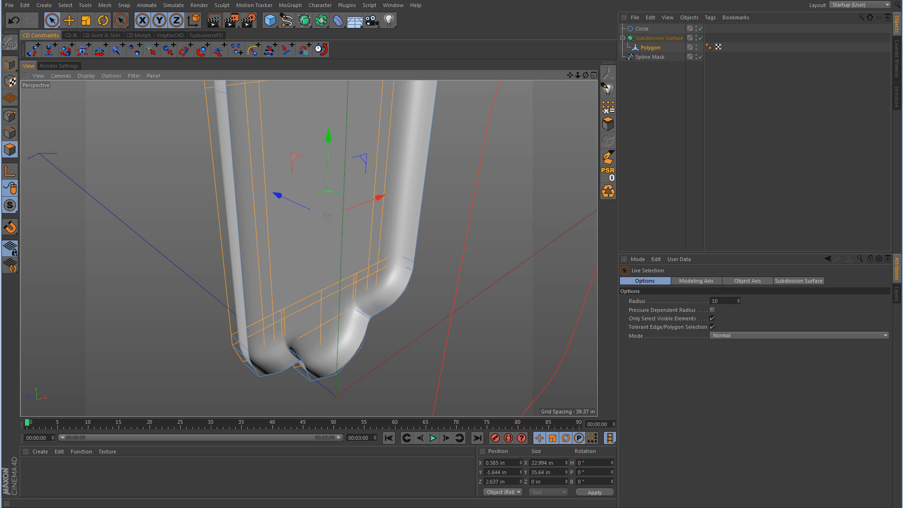
Check the CCCPumpc reference photo, extrude all back faces again to about Z 6.08 in, and turn off the Subdivision Surface.
key("alt+Tab")
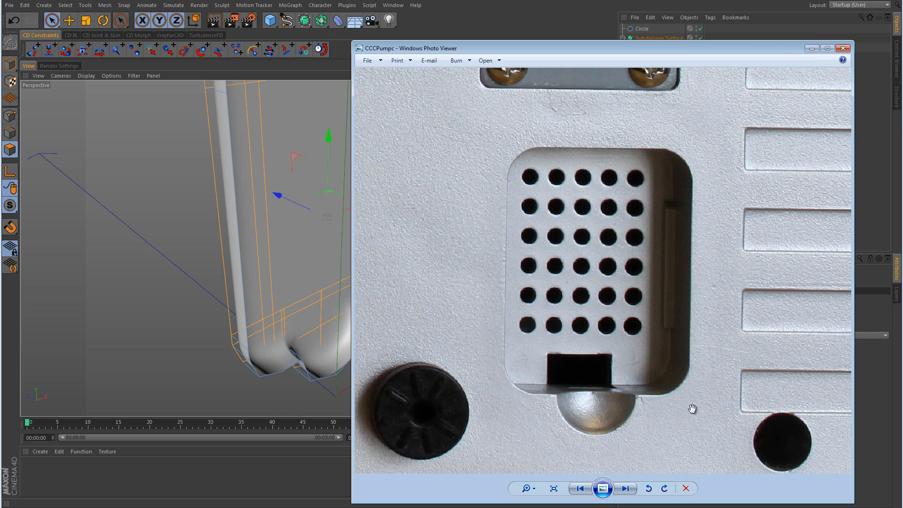
left_click(815, 49)
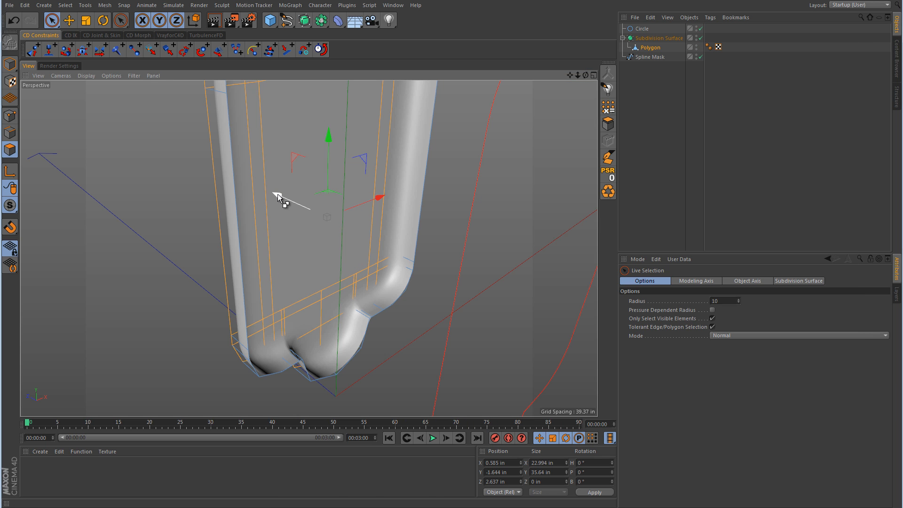
left_click_drag(278, 197, 257, 188)
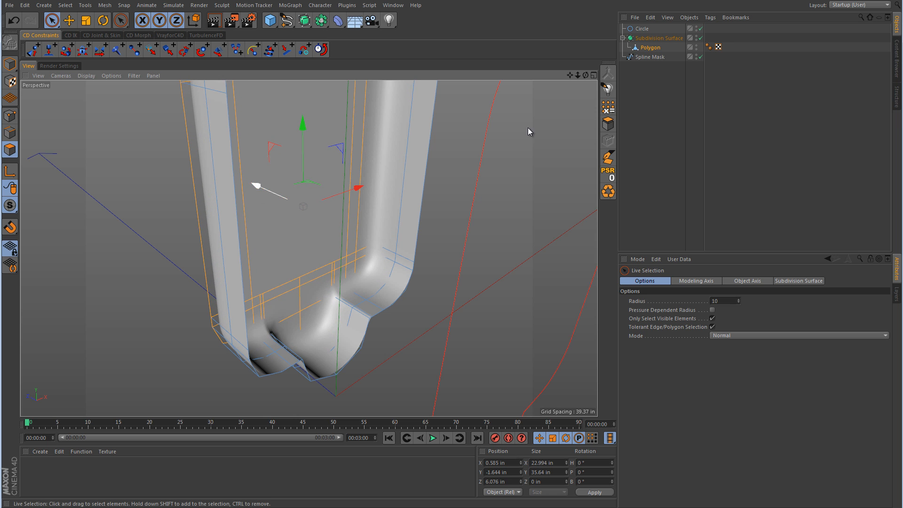
left_click(701, 38)
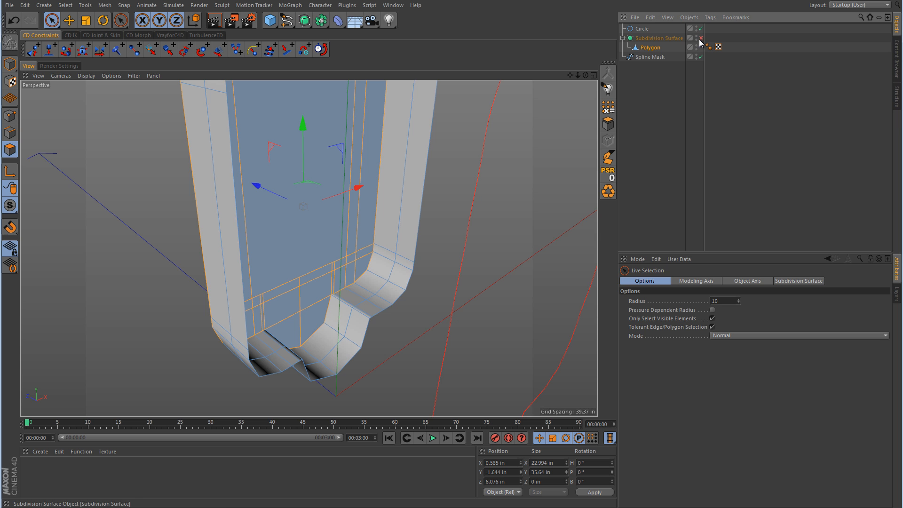
Select every face of the twice-extruded recess and reverse the normals.
left_click_drag(478, 268, 433, 262, "alt")
left_click_drag(365, 264, 486, 268, "alt")
key("ctrl+a")
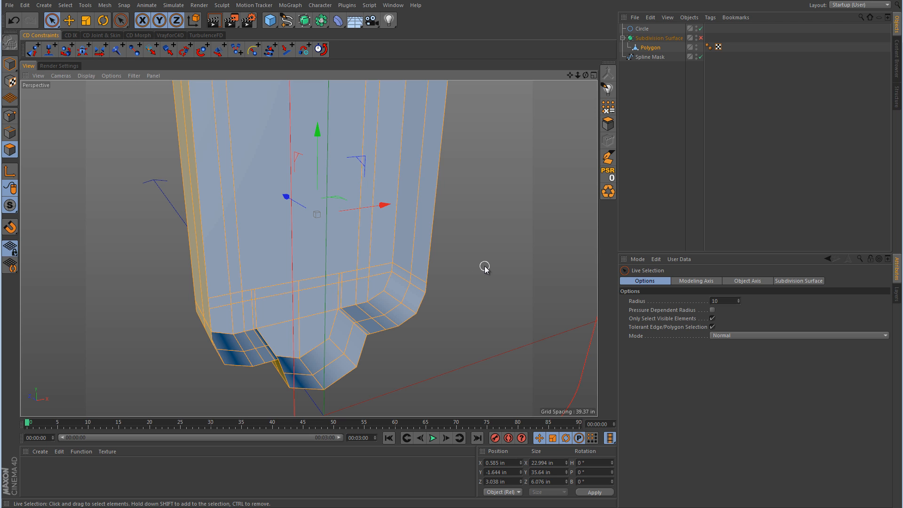
key("u")
key("r")
left_click_drag(485, 267, 457, 232, "alt")
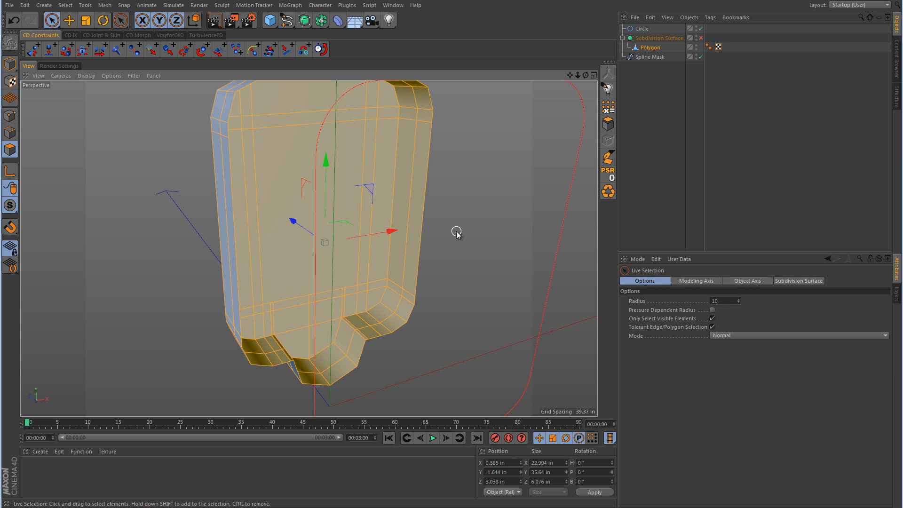
Turn on the display of normals for the active object in the perspective viewport's settings.
key("shift+v")
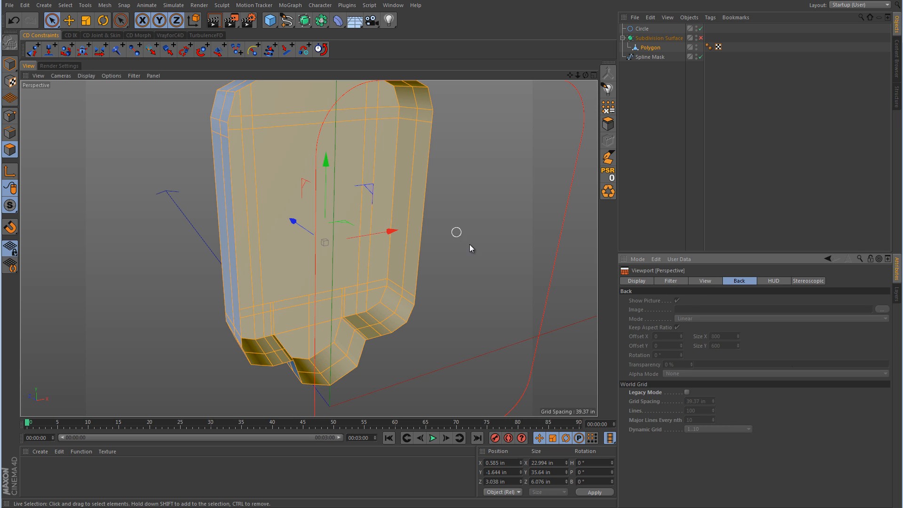
left_click(710, 281)
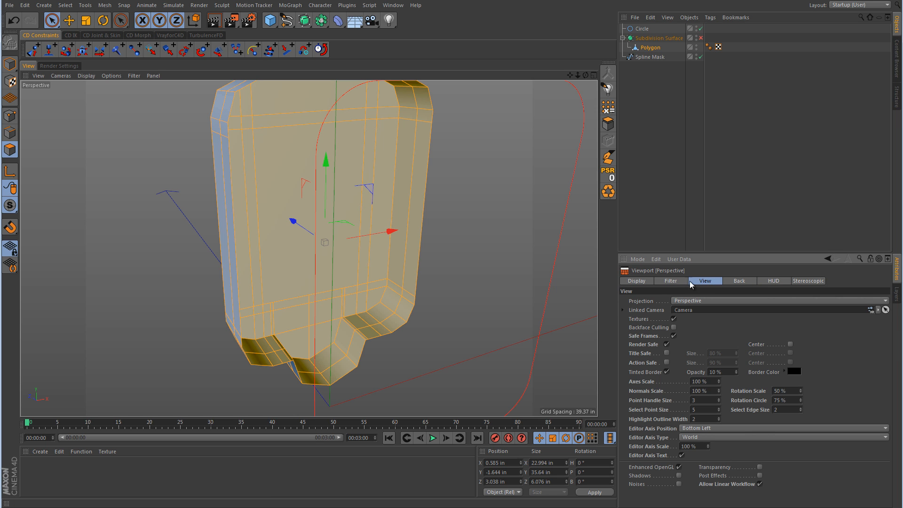
left_click(678, 281)
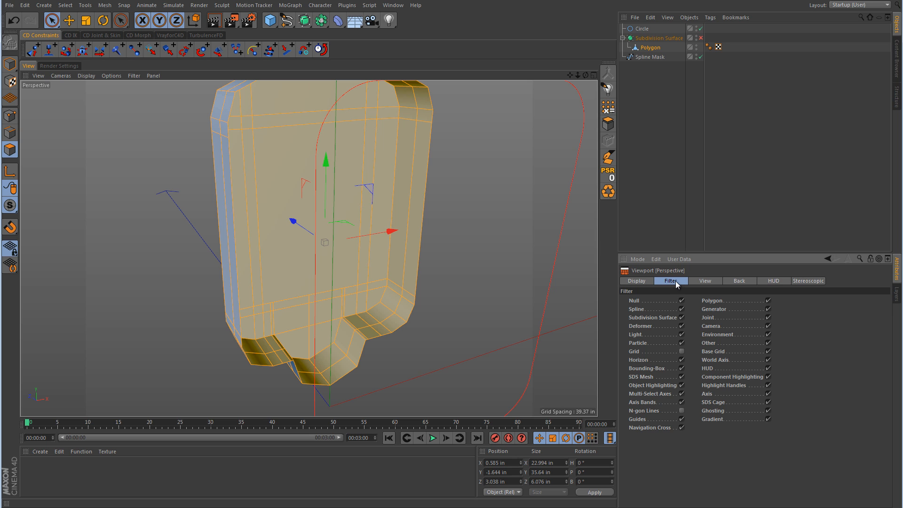
left_click(639, 284)
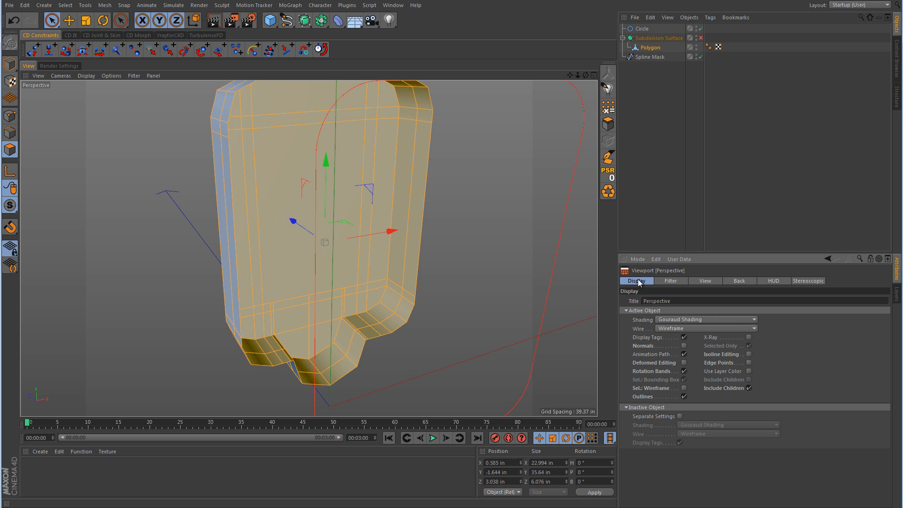
left_click(685, 348)
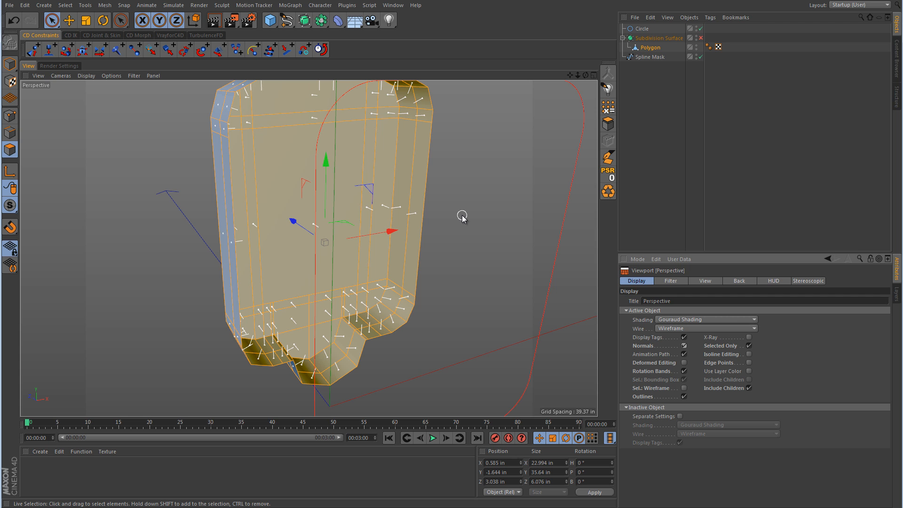
Reverse the recess's normals back and forth to compare their directions, and turn off the viewport's normals display.
key("u")
key("i")
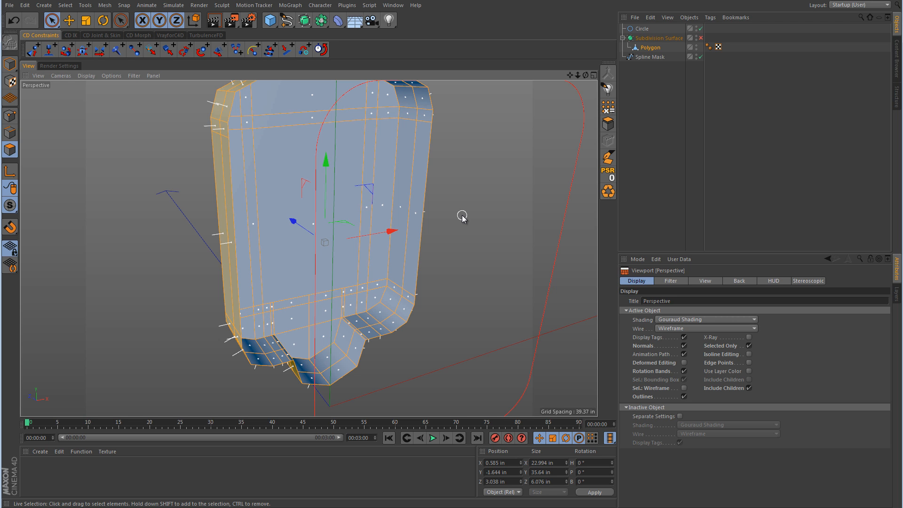
key("u")
key("i")
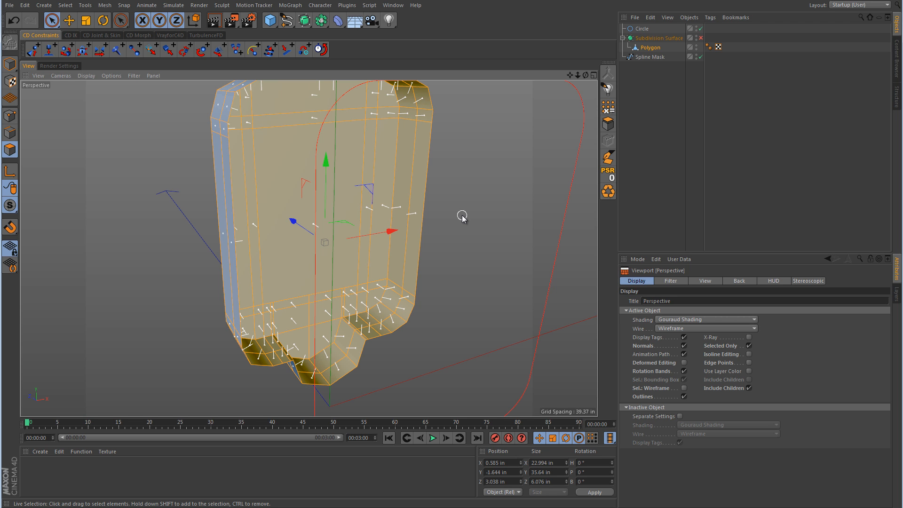
left_click(684, 346)
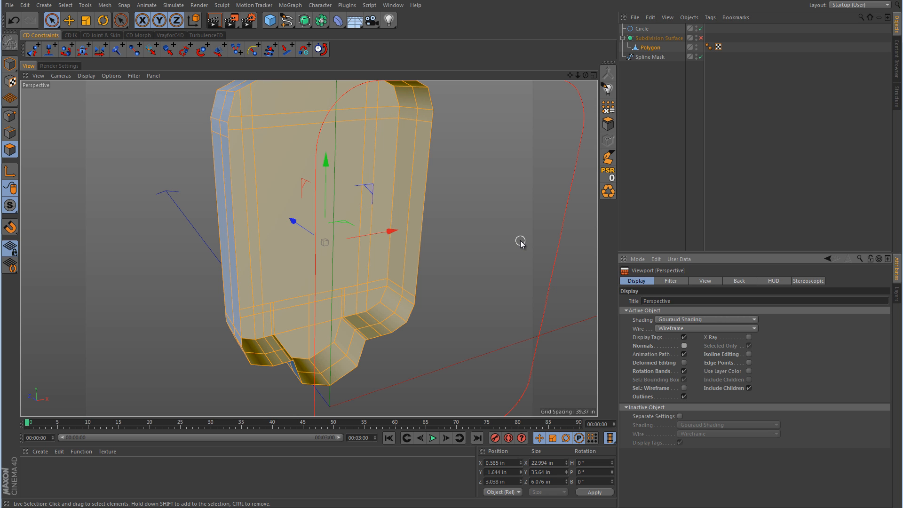
Examine the thumb notch's depth and undo the changes back to the first extrusion at about Z 2.64 in.
left_click_drag(492, 184, 412, 290, "alt")
scroll(377, 315, "up", 6)
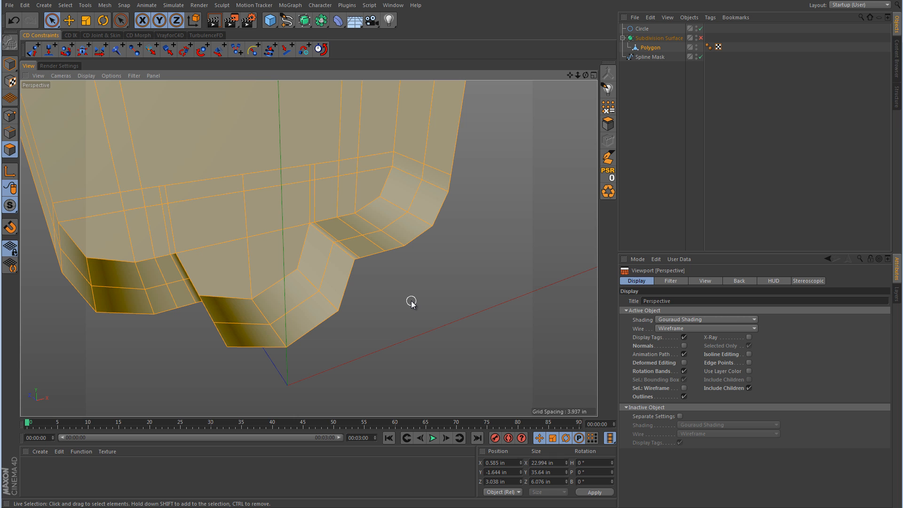
key("ctrl+z")
key("ctrl+z")
key("ctrl+z")
key("ctrl+z")
key("ctrl+z")
key("ctrl+z")
key("ctrl+z")
key("ctrl+z")
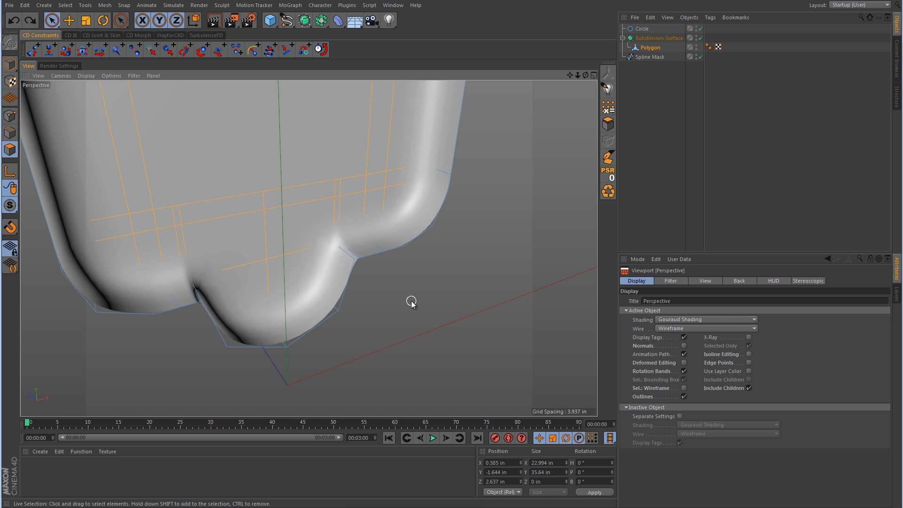
Turn off the Subdivision Surface, select every face of the recess and reverse the normals.
left_click(701, 37)
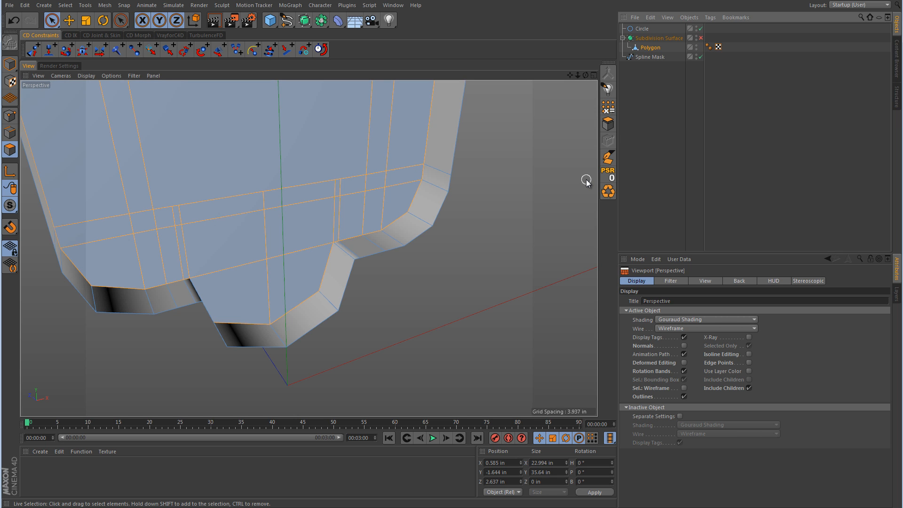
key("ctrl+z")
key("u")
key("r")
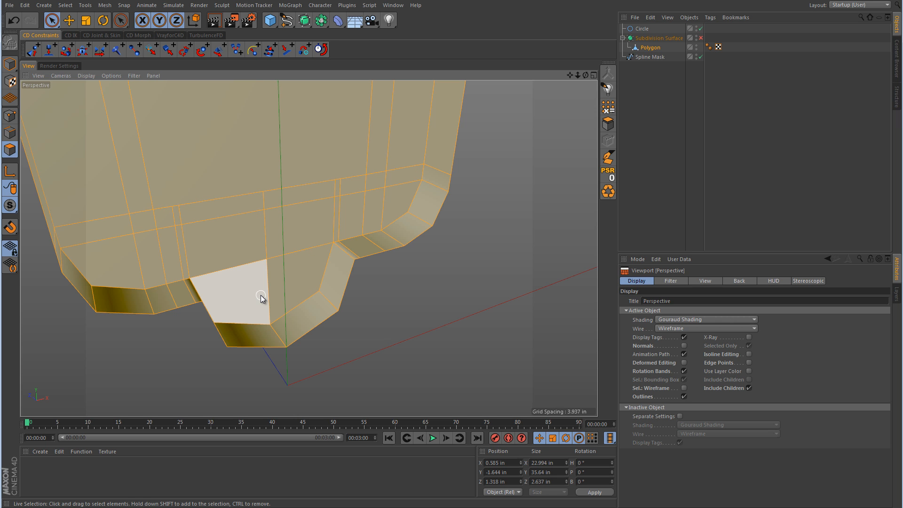
Select only the back faces above the thumb notch, leaving the notch out, and extrude them back to about Z 5.7 in.
mouse_move(385, 150)
left_mouse_down()
mouse_move(353, 215)
mouse_move(326, 223)
mouse_move(176, 242)
mouse_move(138, 200)
mouse_move(171, 203)
left_mouse_up()
scroll(346, 201, "down", 5)
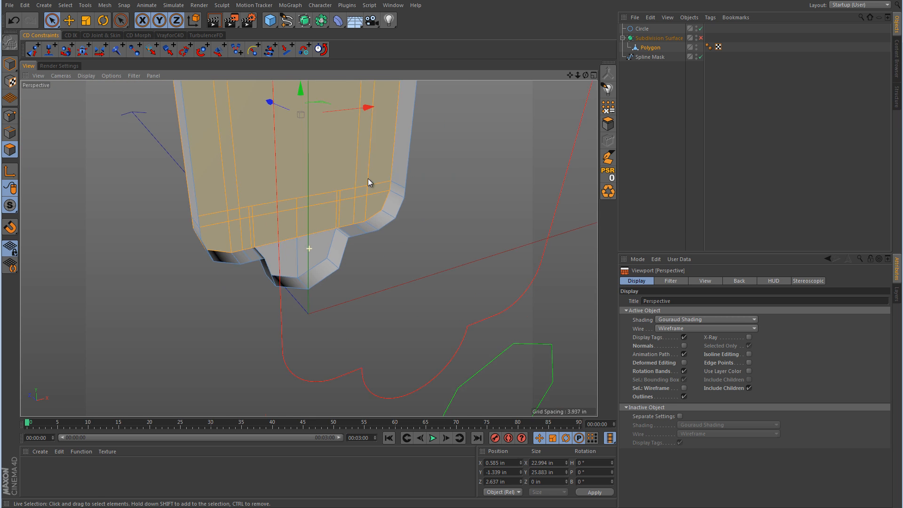
middle_click_drag(368, 179, 360, 309, "alt")
mouse_move(361, 309)
left_mouse_down("alt")
mouse_move(355, 141)
mouse_move(284, 117)
mouse_move(189, 108)
left_mouse_up("alt")
left_click_drag(306, 185, 392, 284, "alt")
middle_click_drag(392, 285, 433, 236, "alt")
scroll(344, 284, "up", 2)
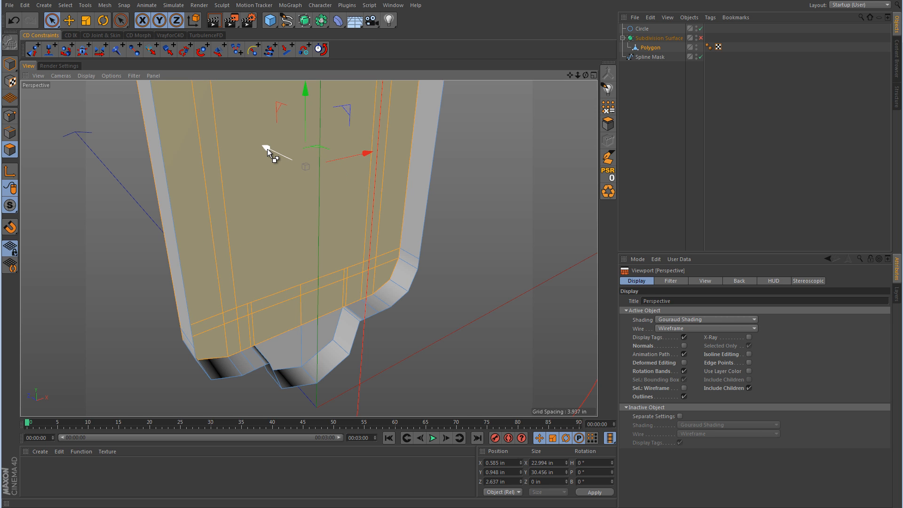
left_click_drag(266, 149, 246, 146)
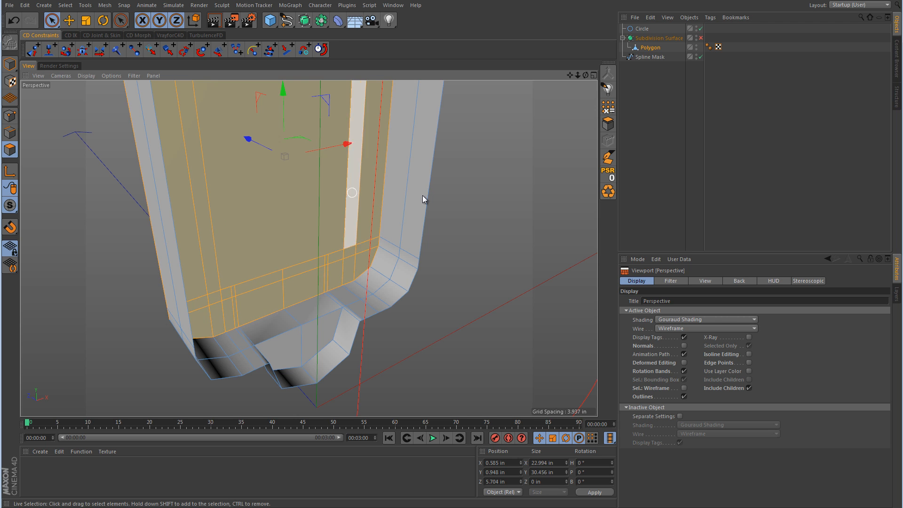
Turn on the Subdivision Surface, clear the object selection, and inspect the smoothed recess with its shallower thumb notch.
left_click(701, 38)
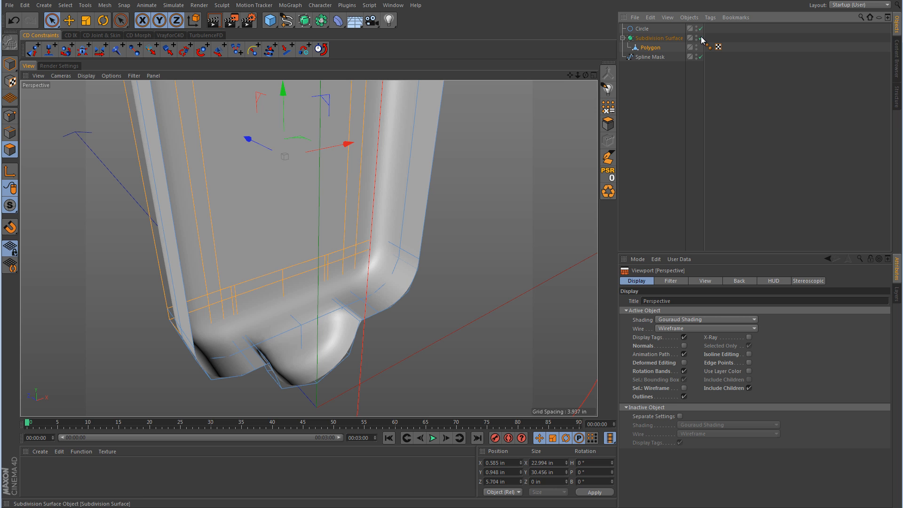
left_click(778, 177)
mouse_move(535, 202)
left_mouse_down("alt")
mouse_move(438, 197)
mouse_move(410, 174)
mouse_move(462, 200)
mouse_move(534, 196)
left_mouse_up("alt")
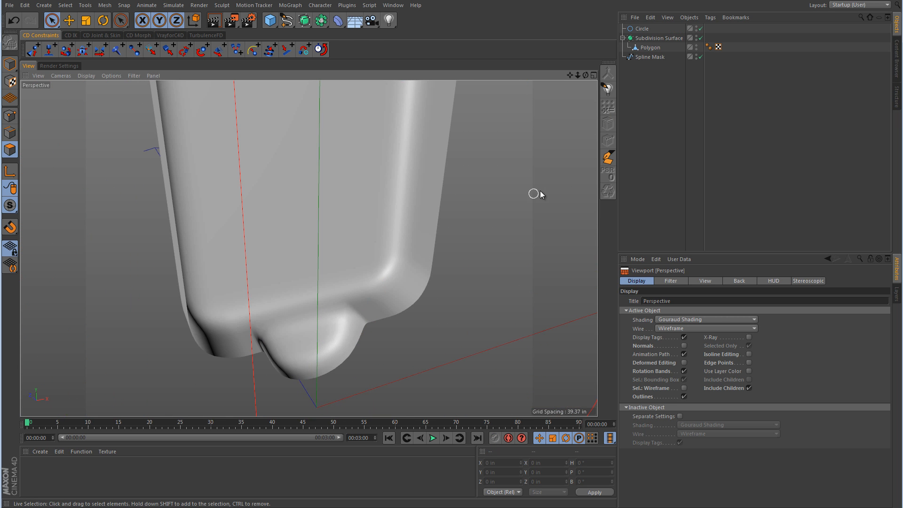
Turn off the Subdivision Surface and move the thumb notch's upper middle point back to about Z 4.39 in.
left_click(701, 38)
left_click(652, 48)
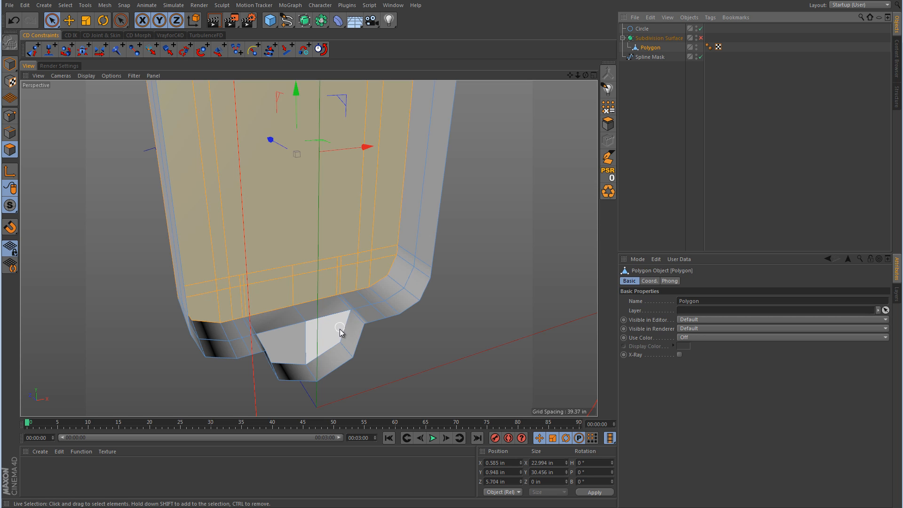
scroll(346, 272, "up", 6)
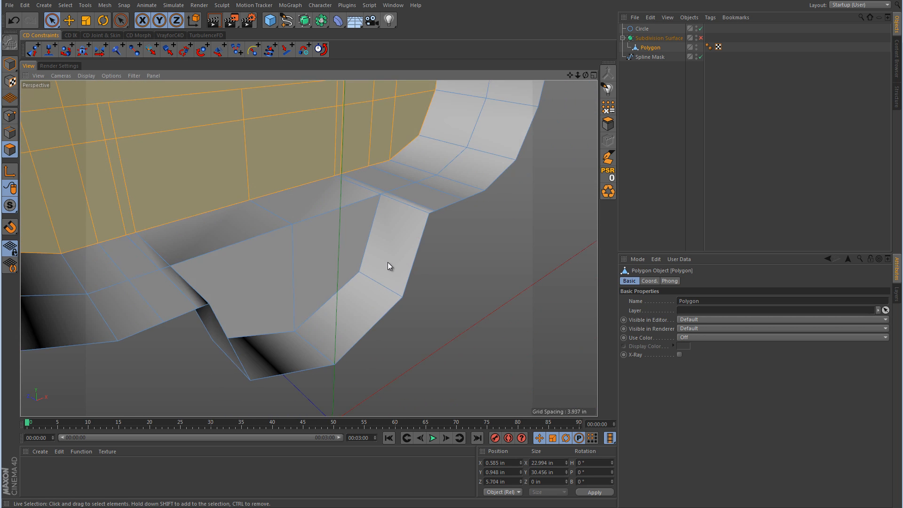
left_click_drag(389, 262, 374, 267, "alt")
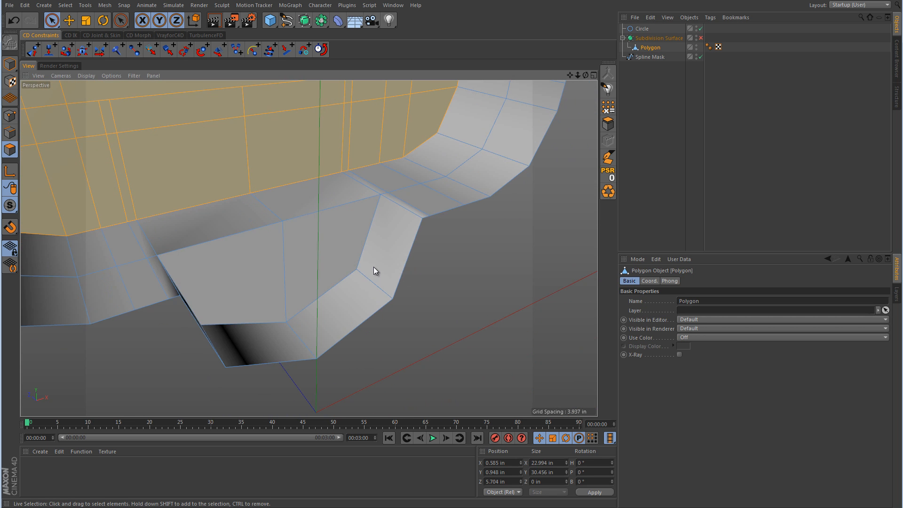
left_click(10, 117)
left_click(52, 21)
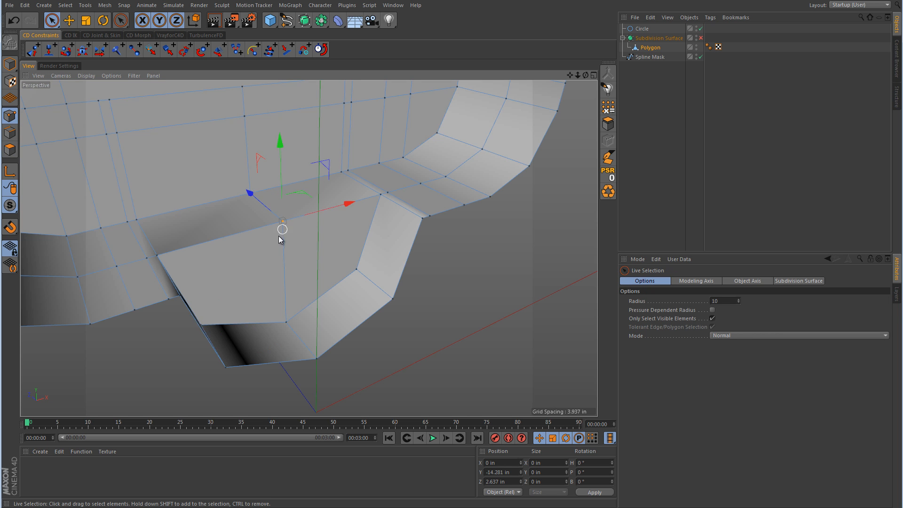
mouse_move(279, 236)
left_mouse_down("alt")
mouse_move(310, 241)
mouse_move(281, 239)
left_mouse_up("alt")
left_click_drag(224, 204, 197, 196)
Preview the reshaped thumb notch with the Subdivision Surface temporarily on and compare it with the CCCPumpc reference photo.
left_click(701, 38)
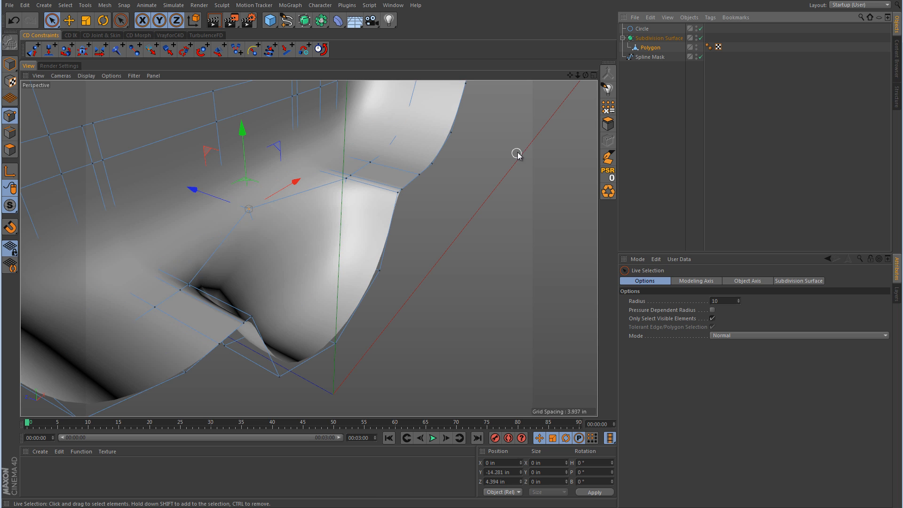
left_click_drag(517, 151, 486, 153, "alt")
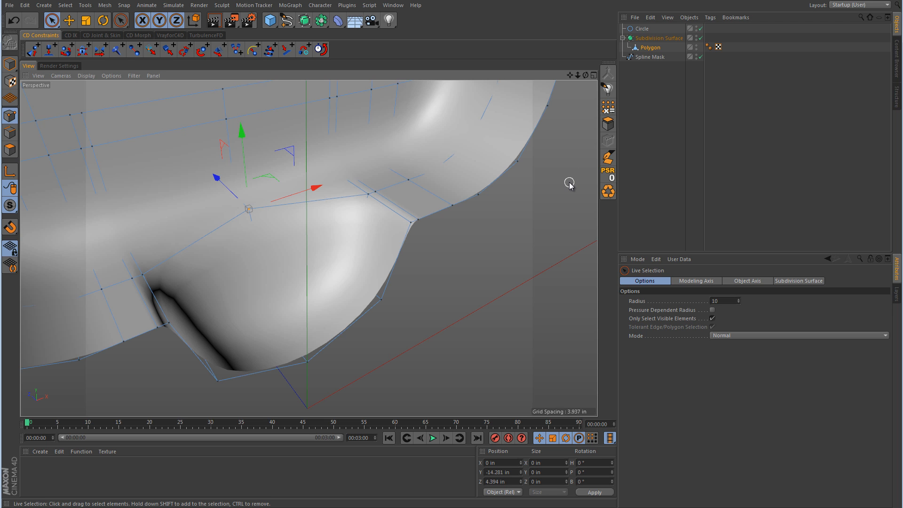
left_click(701, 38)
left_click_drag(543, 259, 455, 310, "alt")
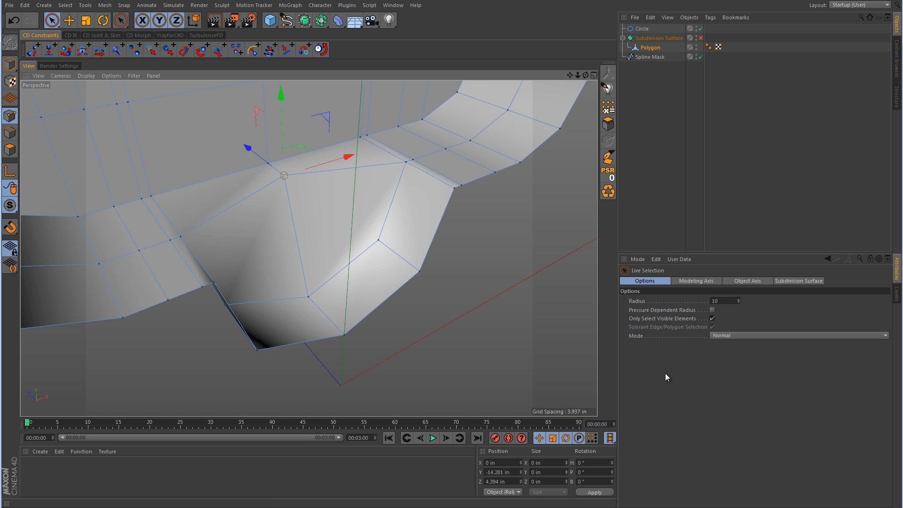
key("alt+Tab")
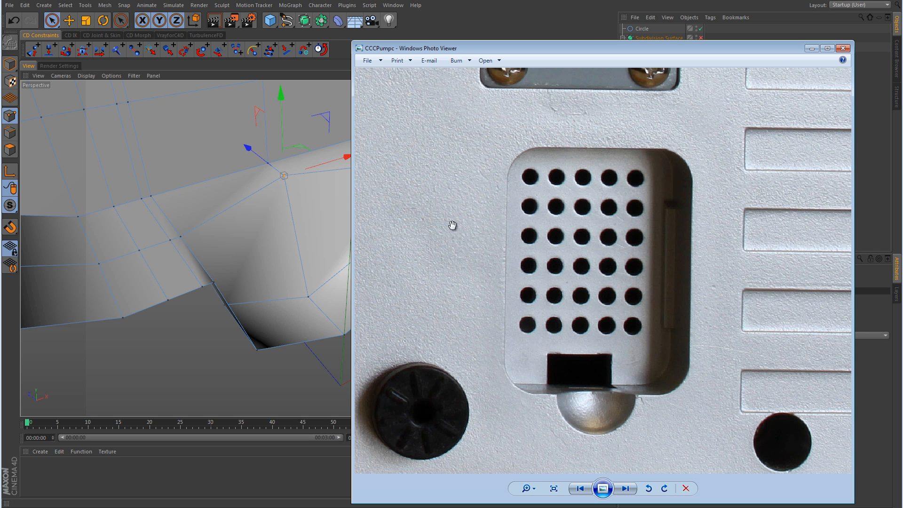
left_click(814, 50)
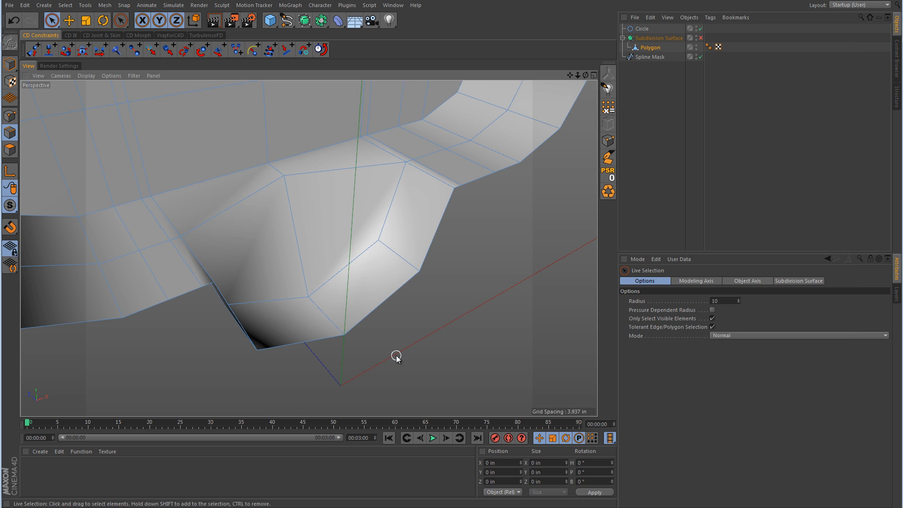
Select the recess's open border edge loop and extrude it outward by scaling into a flat flange about 30.2 by 46.8 in.
key("u")
key("l")
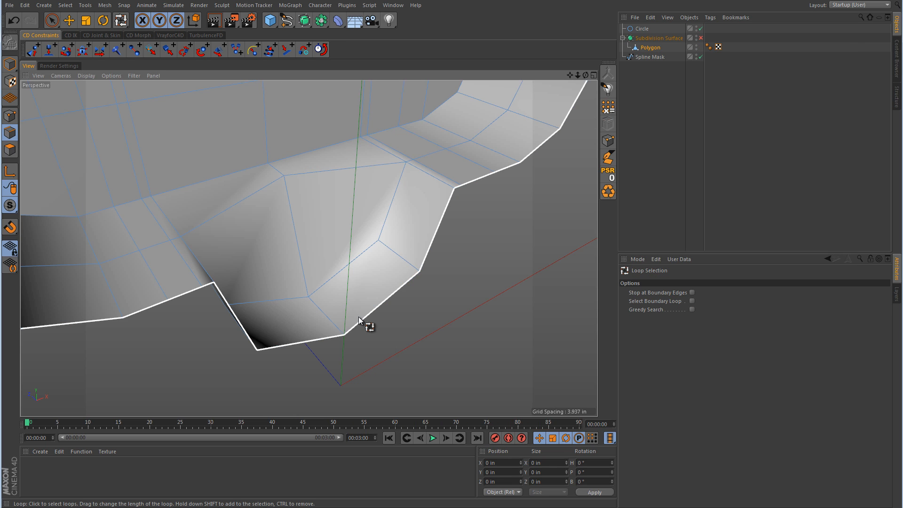
left_click(358, 317)
scroll(347, 345, "down", 6)
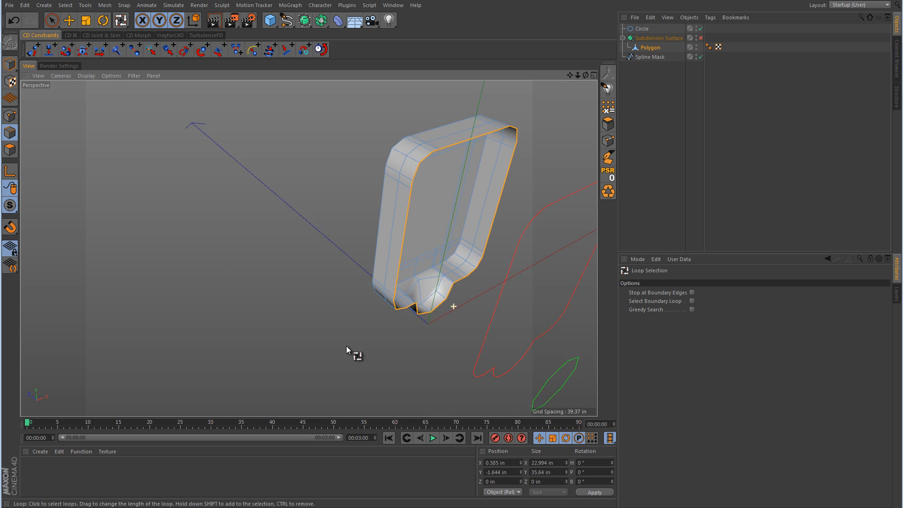
left_click(86, 21)
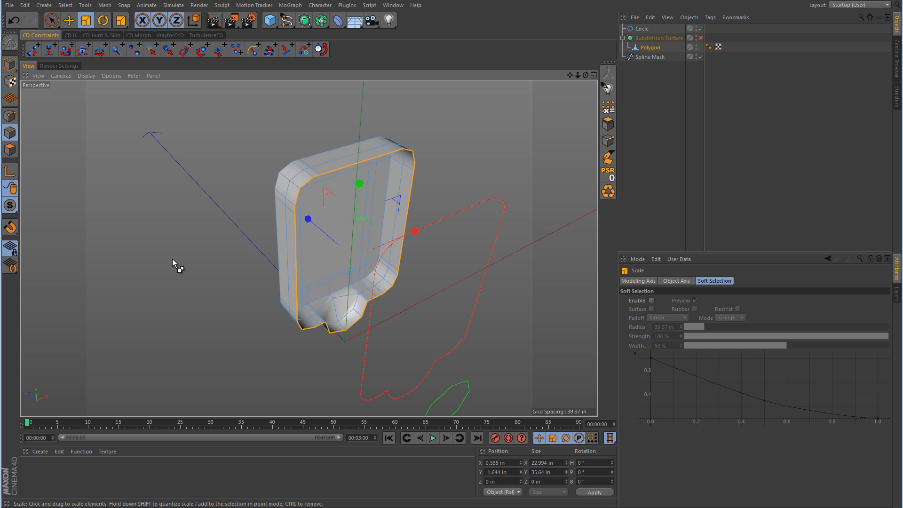
left_click_drag(172, 258, 307, 247)
left_click_drag(413, 328, 405, 308, "alt")
right_click_drag(369, 355, 428, 324, "alt")
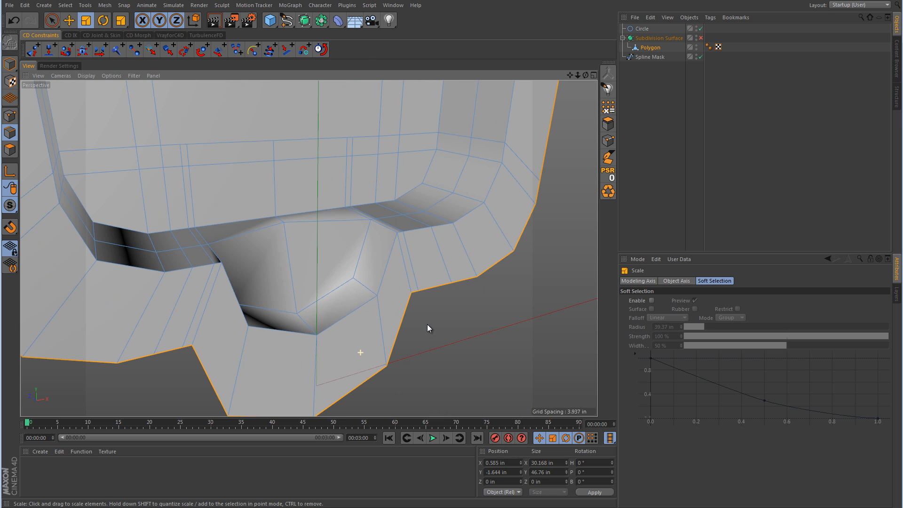
Knife a support cut just below the thumb notch's upper edge, from its middle point to the corner on the positive X side.
left_click(10, 116)
right_click(396, 189)
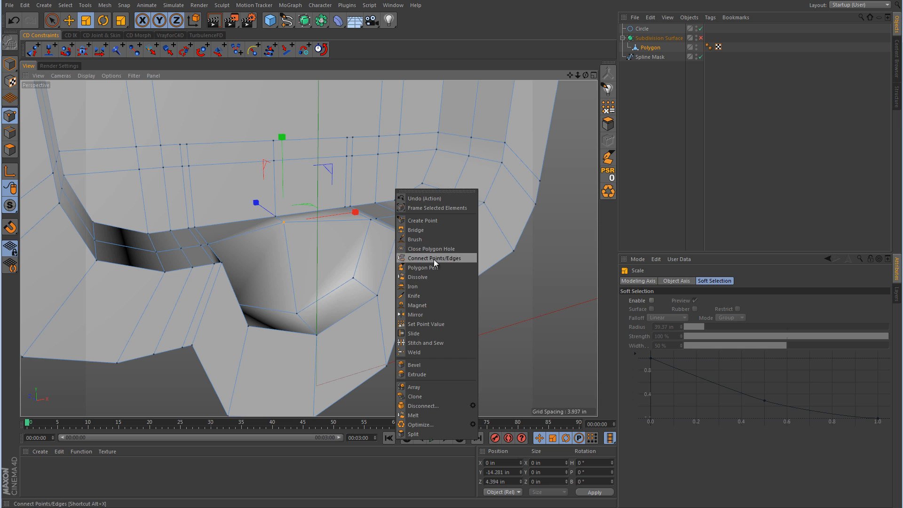
left_click(422, 296)
scroll(429, 242, "up", 5)
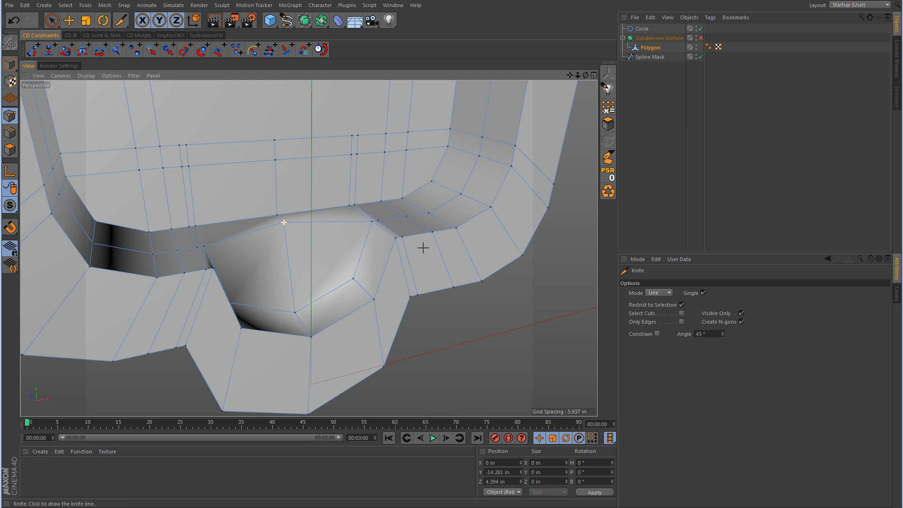
left_click_drag(434, 245, 421, 248, "alt")
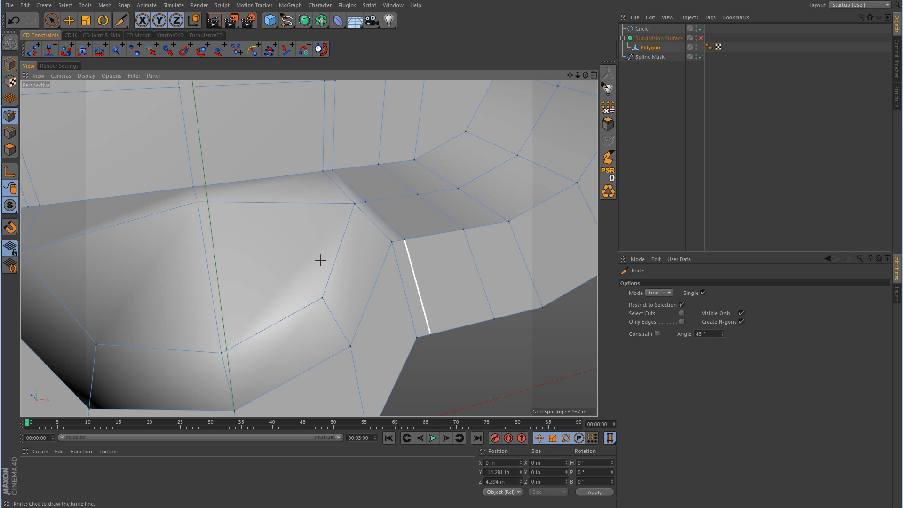
scroll(323, 232, "up", 3)
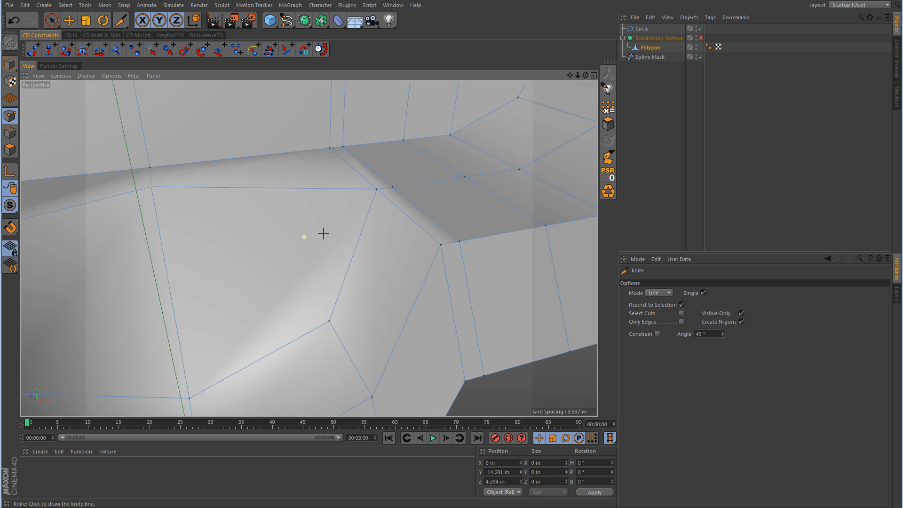
left_click(146, 190)
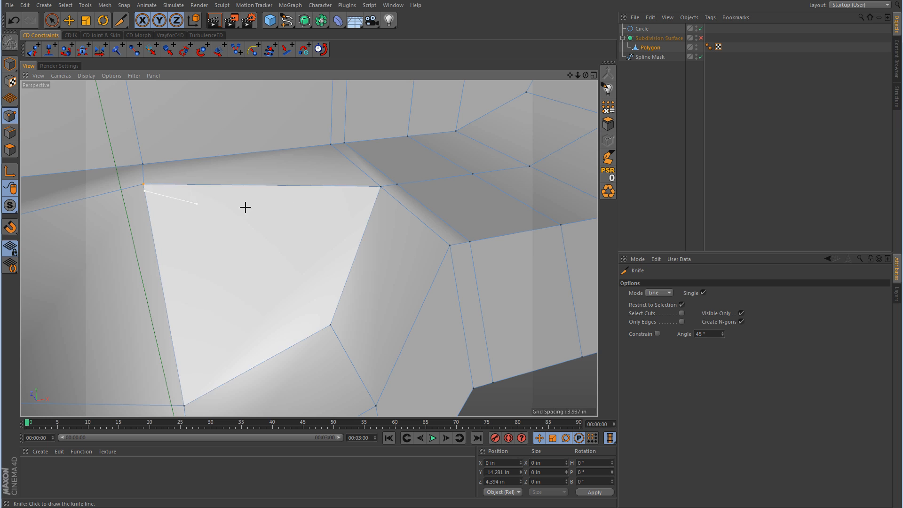
left_click(378, 194)
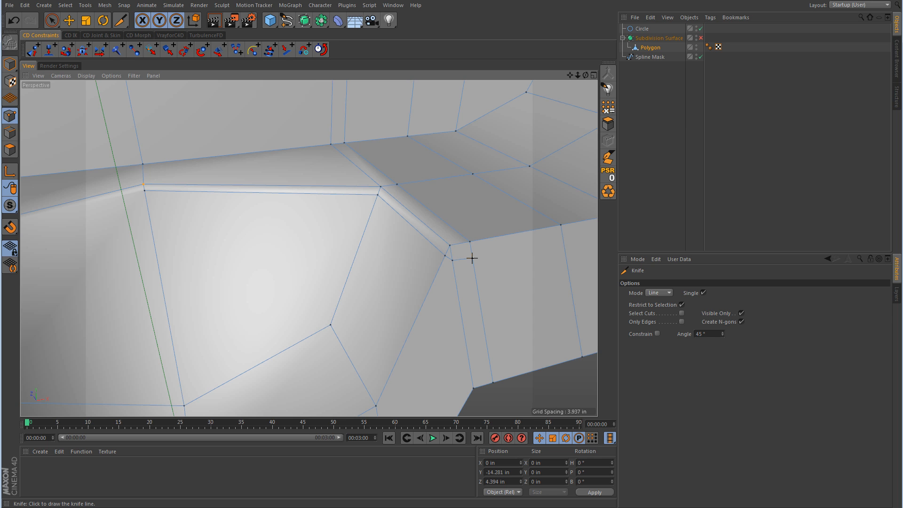
left_click(473, 258)
left_click(562, 238)
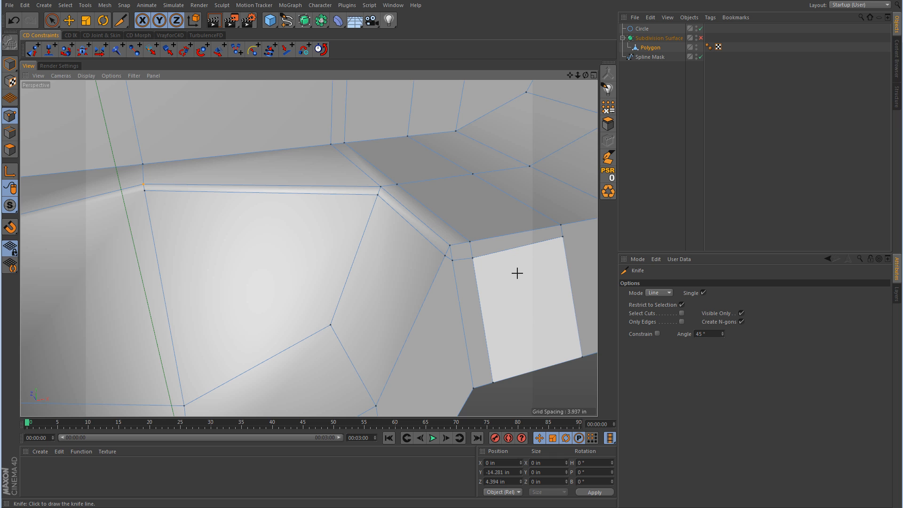
key("ctrl+z")
Continue the knife cut around the notch corner and across the narrow and adjoining flange faces, close to the recess rim.
right_click_drag(483, 264, 508, 262, "alt")
left_click(403, 246)
left_click(417, 244)
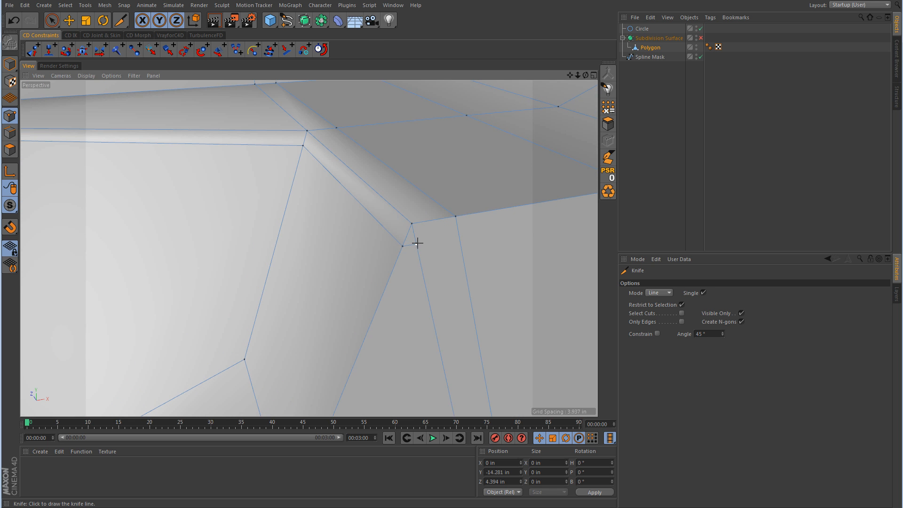
left_click(459, 238)
scroll(475, 236, "down", 2)
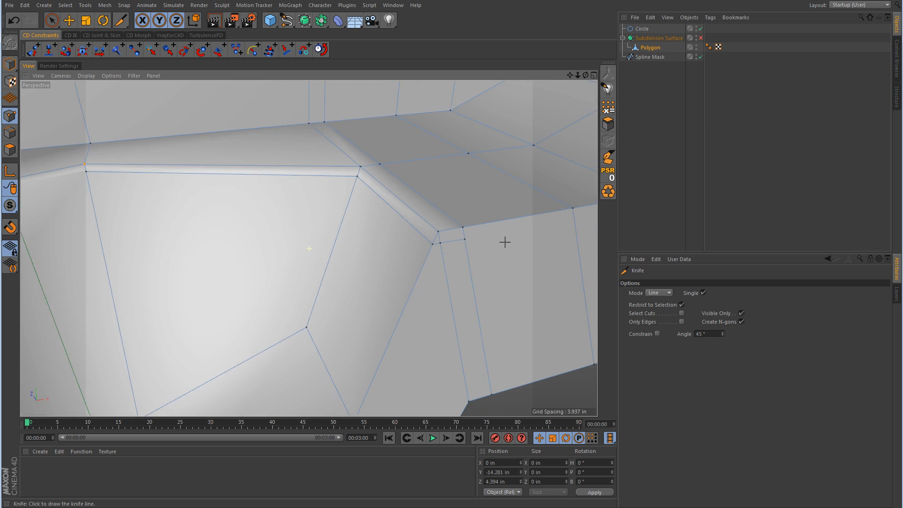
middle_click_drag(503, 242, 313, 264, "alt")
left_click(287, 260)
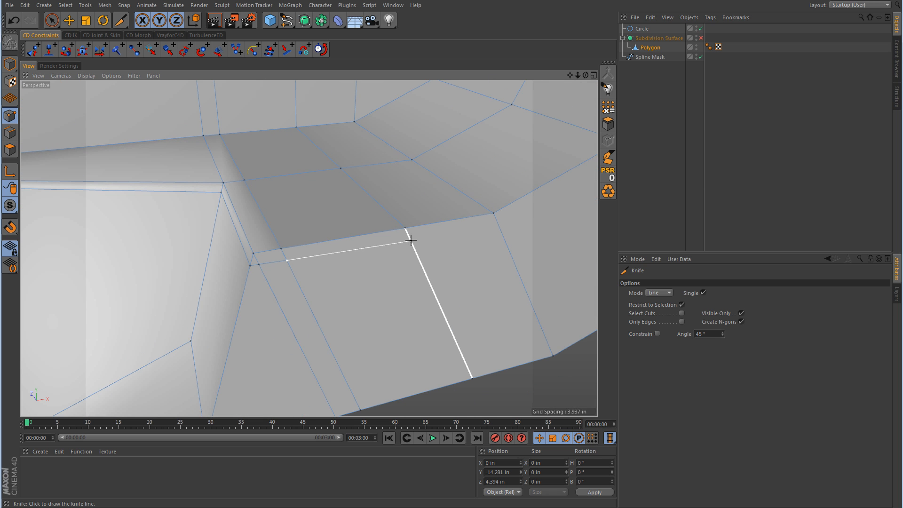
left_click(411, 239)
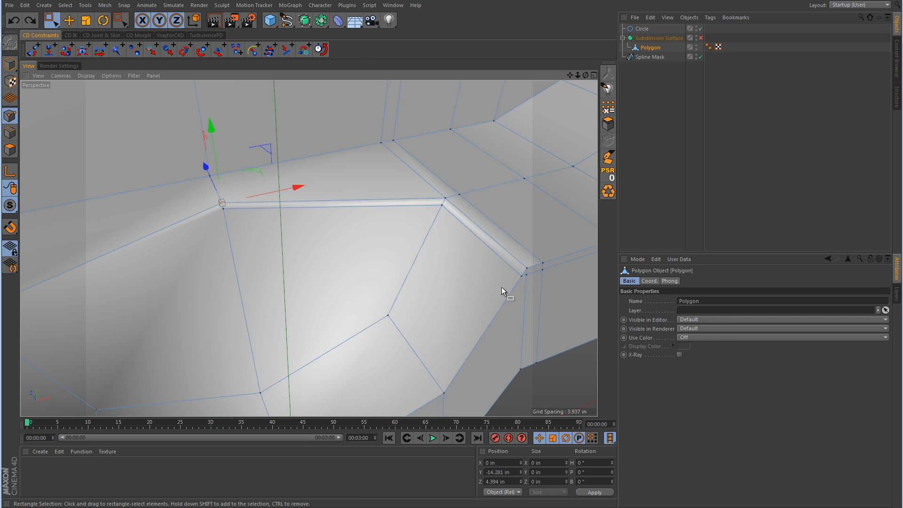
Knife a matching support cut just below the notch's upper edge on the other half, starting from the existing cut at its middle.
mouse_move(519, 287)
left_mouse_down("alt")
mouse_move(262, 291)
mouse_move(414, 313)
left_mouse_up("alt")
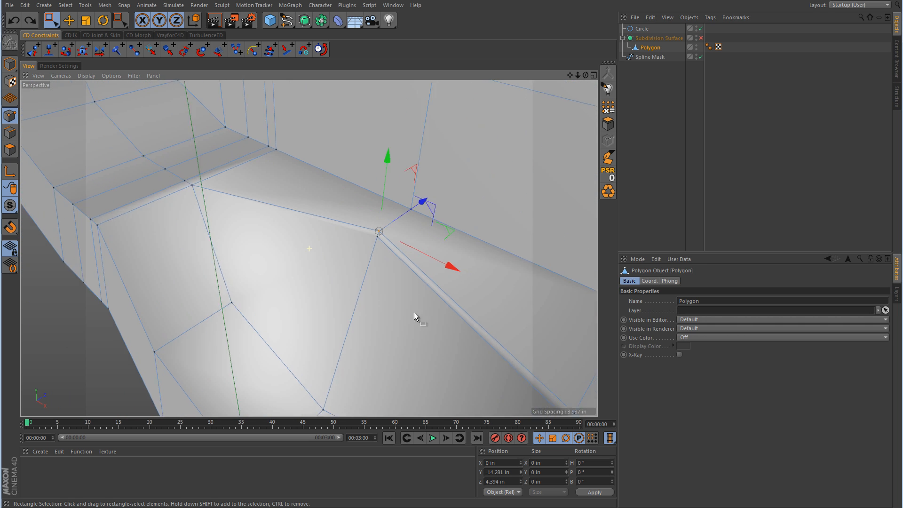
middle_click_drag(414, 312, 470, 314, "alt")
left_click_drag(53, 21, 77, 35)
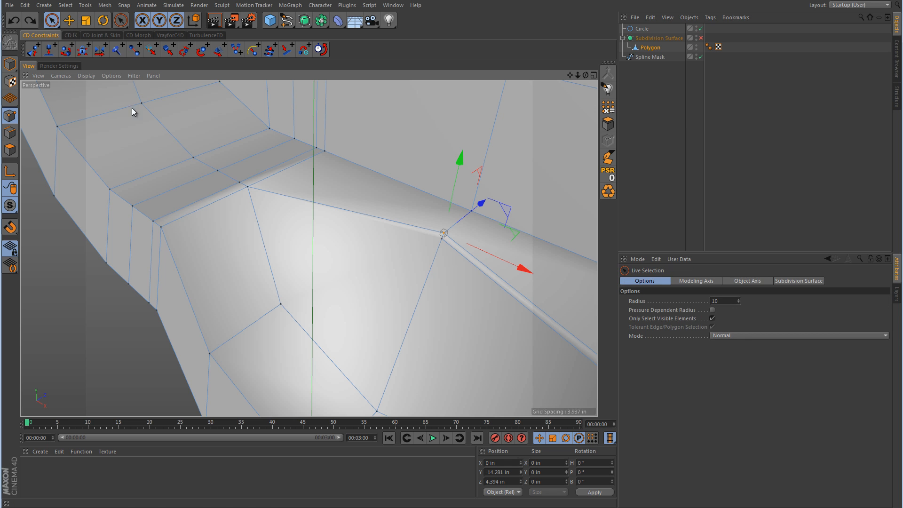
right_click(347, 215)
left_click(363, 320)
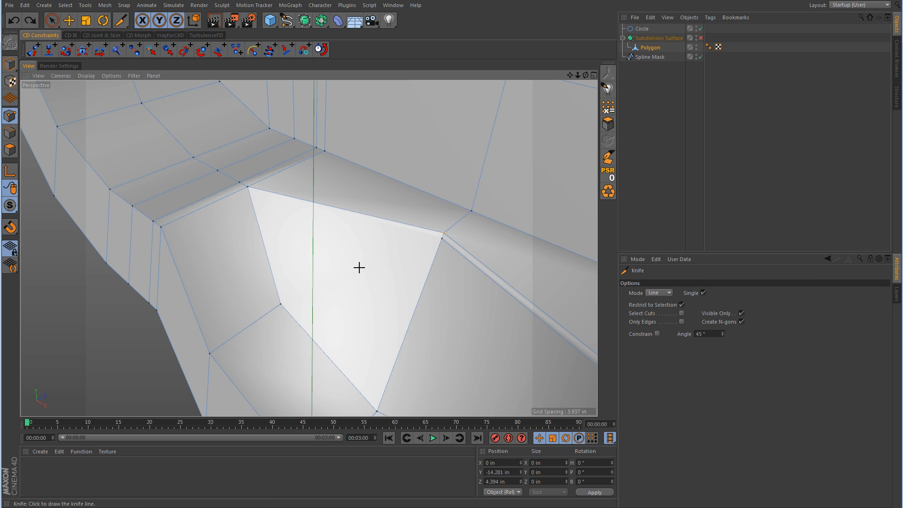
left_click_drag(360, 268, 375, 254, "alt")
left_click(442, 239)
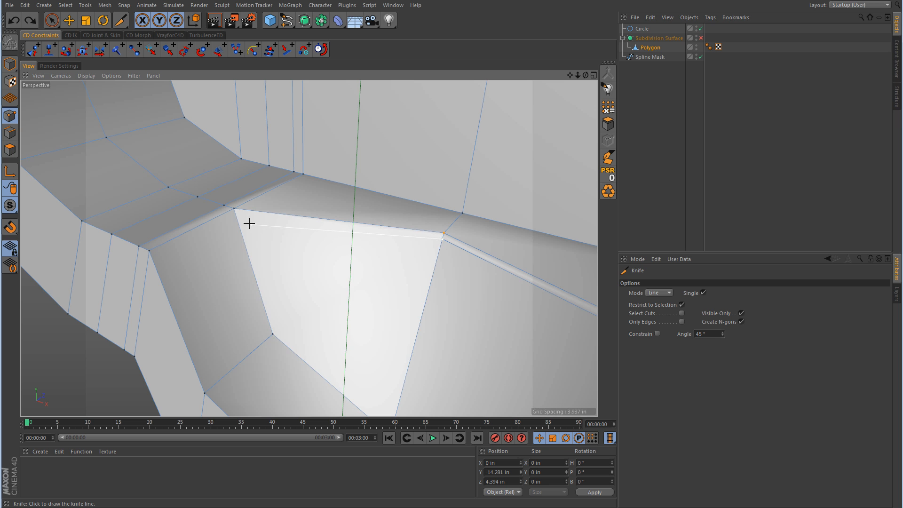
left_click(238, 216)
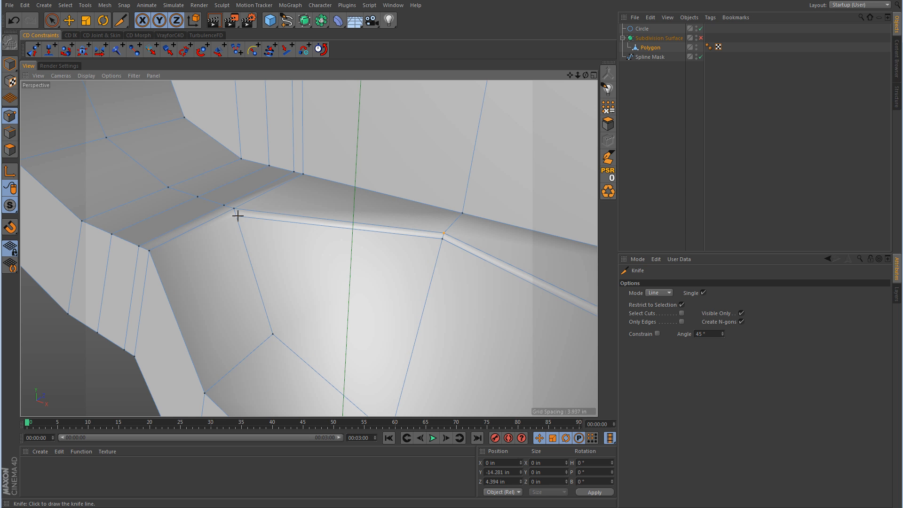
Extend the cut past the notch's other corner across the neighbouring flange faces, close to the recess rim.
middle_click_drag(148, 256, 269, 271, "alt")
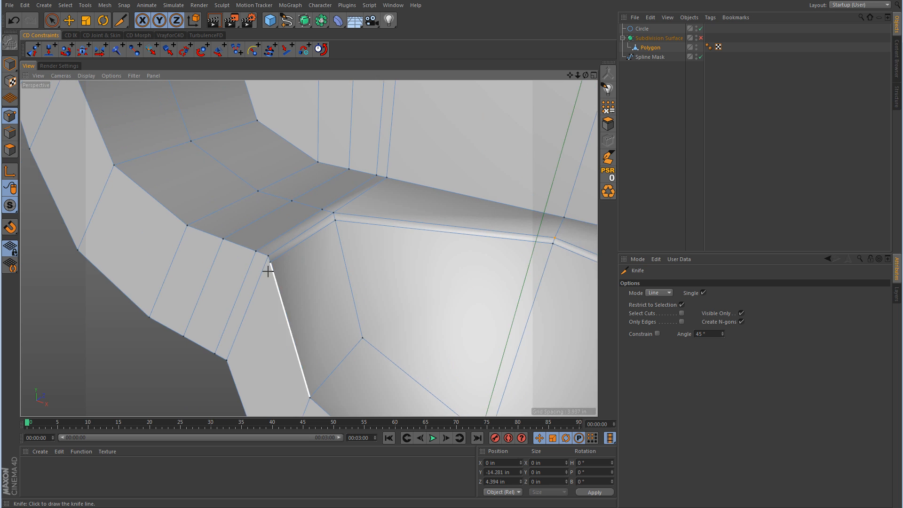
right_click_drag(250, 270, 295, 265, "alt")
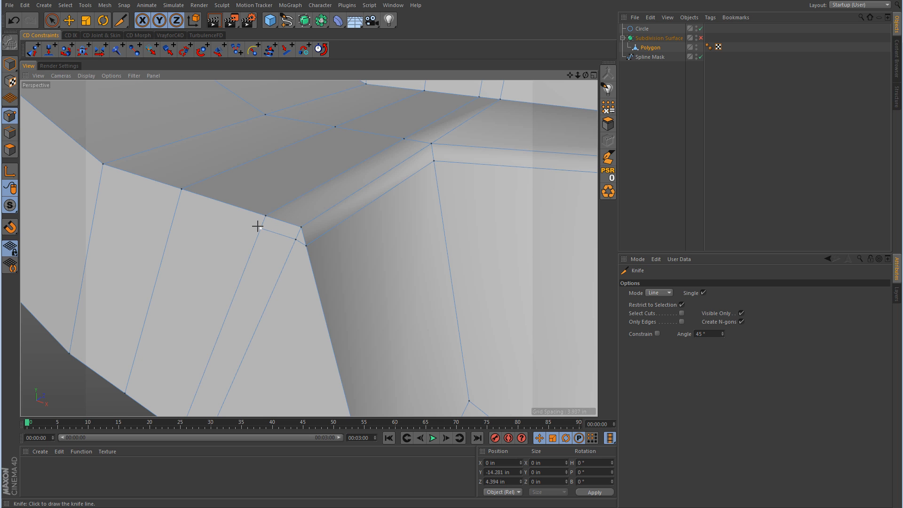
left_click(261, 228)
left_click(178, 200)
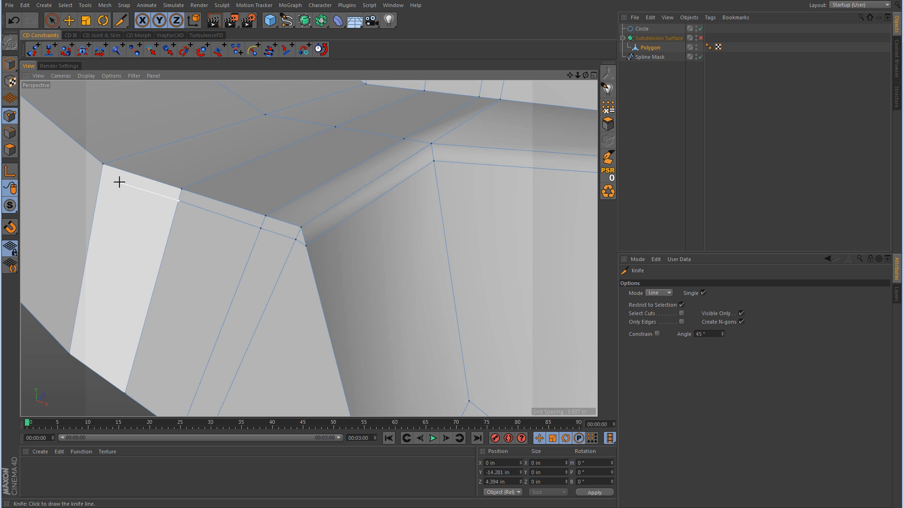
left_click(101, 174)
Turn on the Subdivision Surface and inspect the thumb notch's sharpened upper edge and corners.
scroll(303, 209, "down", 5)
left_click_drag(316, 250, 423, 258, "alt")
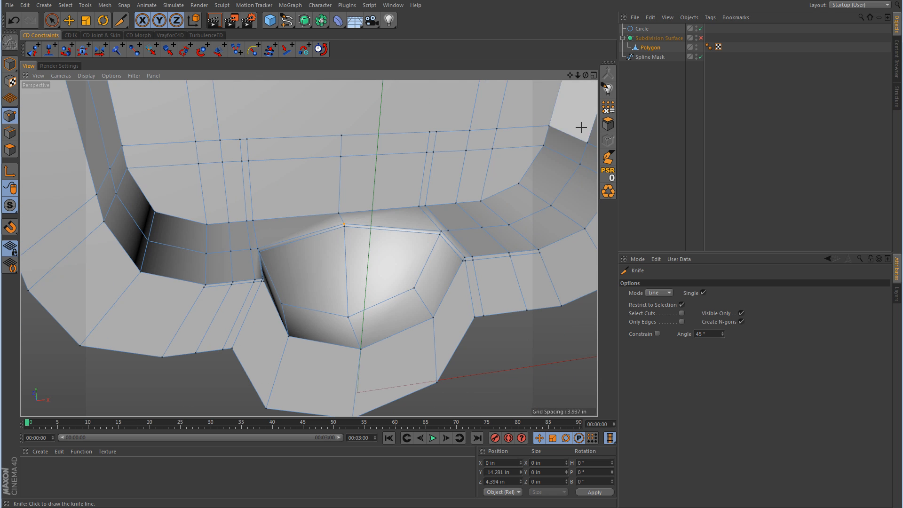
left_click(701, 38)
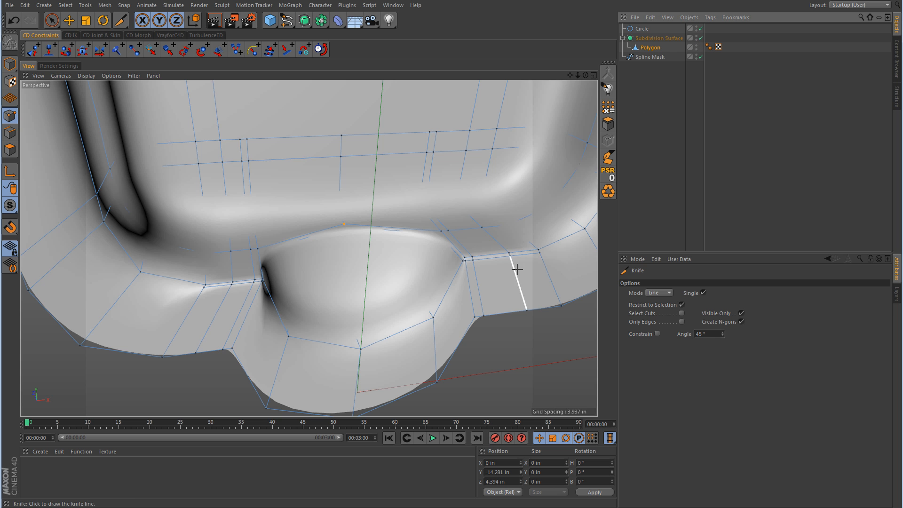
left_click_drag(514, 262, 498, 290, "alt")
left_click_drag(440, 301, 337, 351, "alt")
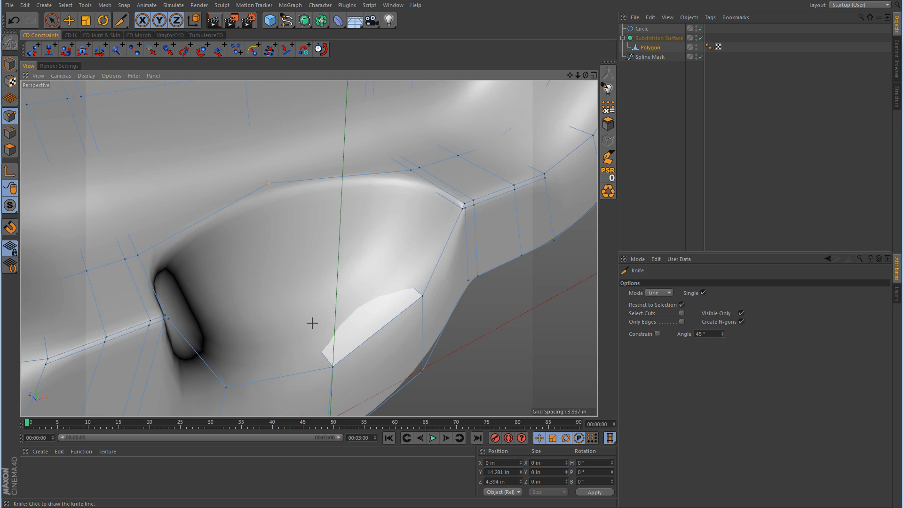
Turn off the Subdivision Surface and raise the central point inside the thumb notch to about Y -18.165 in.
key("q")
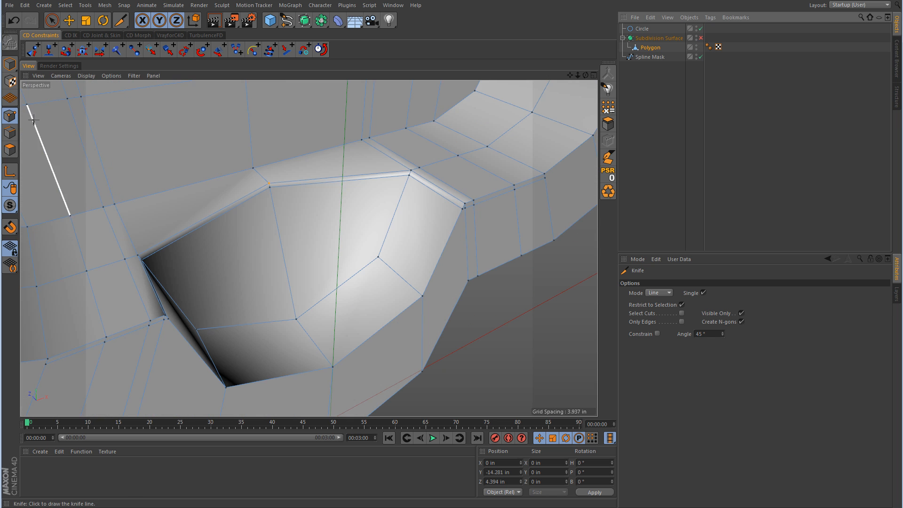
left_click(52, 20)
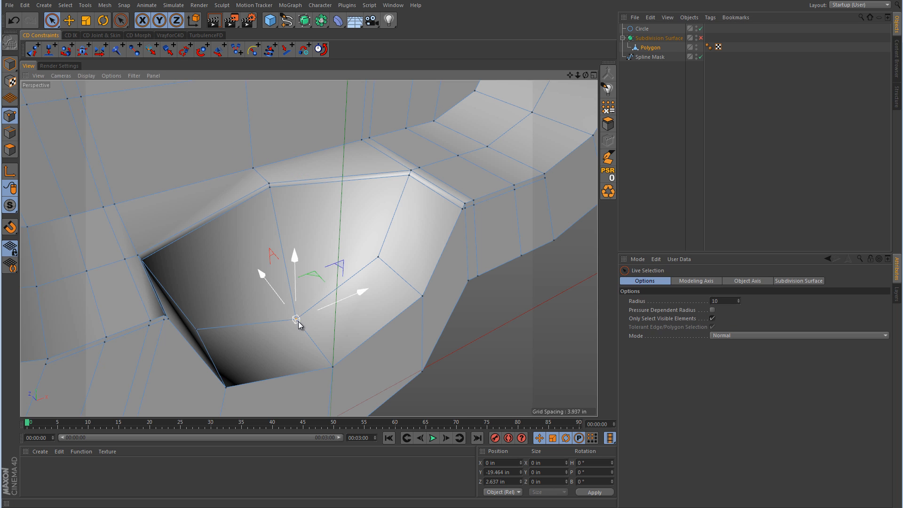
left_click_drag(298, 321, 340, 295, "alt")
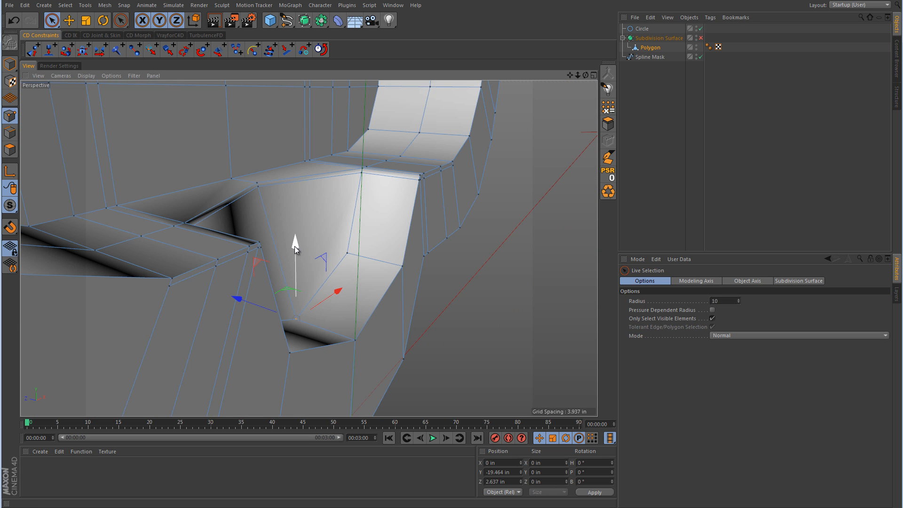
left_click_drag(295, 247, 355, 269)
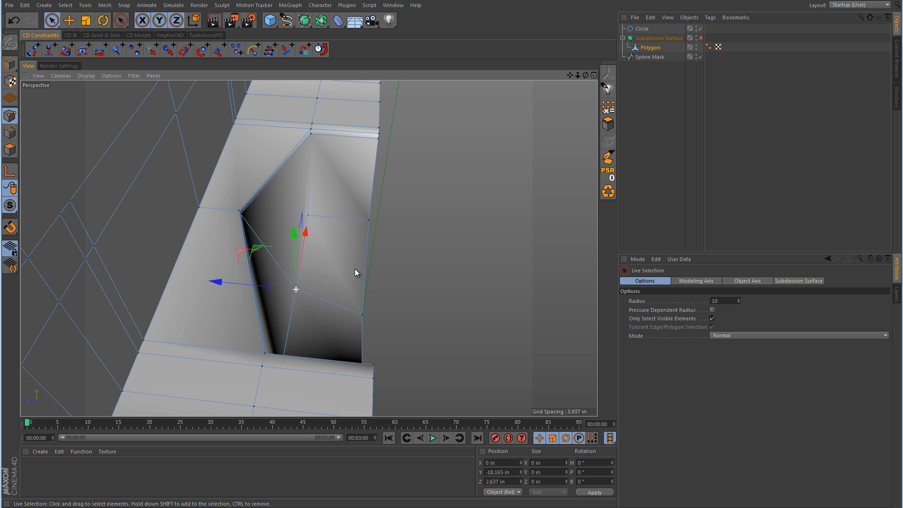
left_click_drag(270, 287, 257, 285)
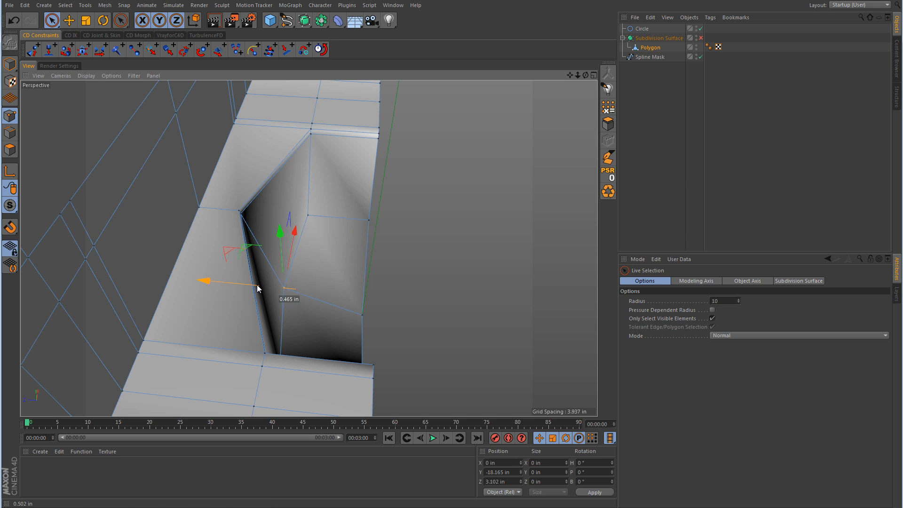
key("ctrl+z")
Turn on the Subdivision Surface and raise the notch's central inner point further to about Y -17.85 in.
left_click(701, 38)
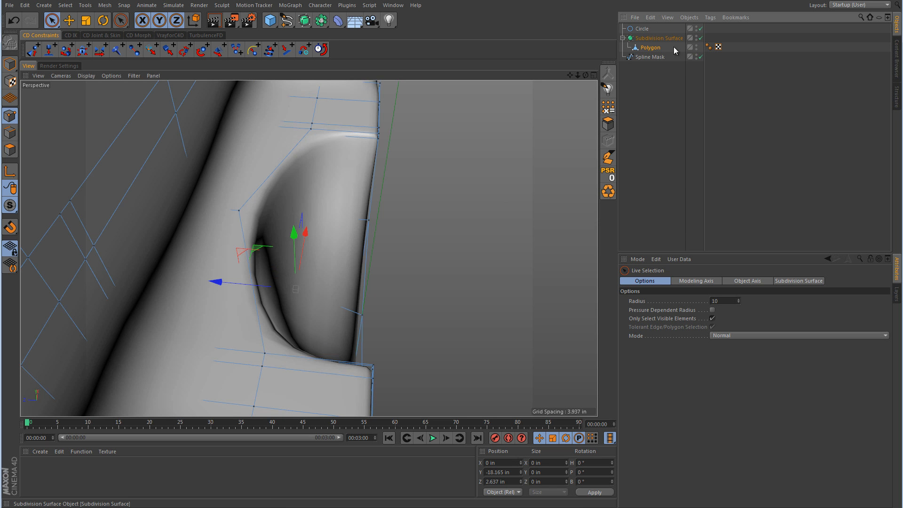
left_click_drag(463, 240, 422, 233, "alt")
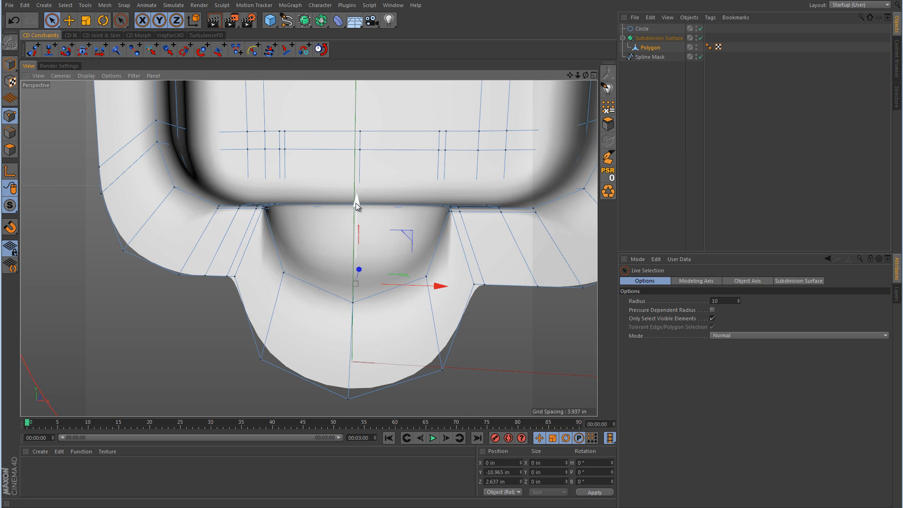
left_click_drag(355, 202, 403, 253)
scroll(404, 253, "up", 5)
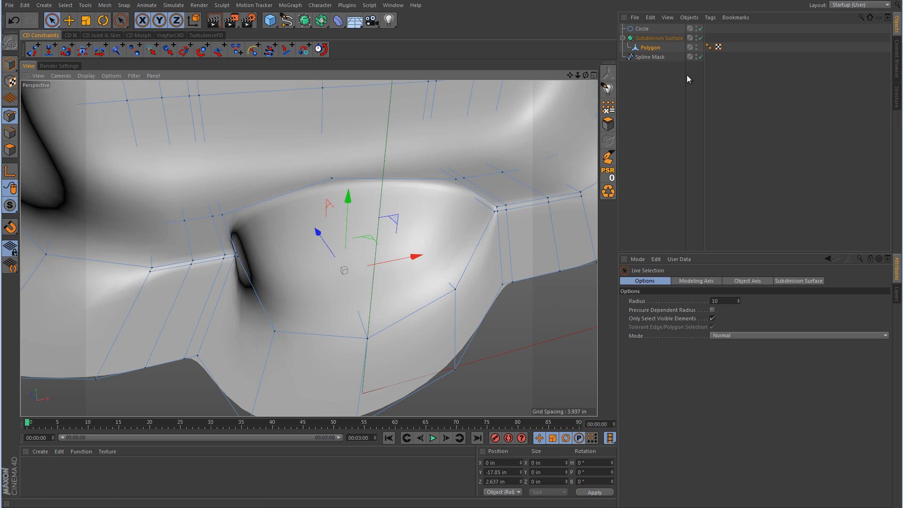
With the Subdivision Surface off, move the notch's central inner point to about Y -17.122 in and Z 3.068 in.
left_click(701, 37)
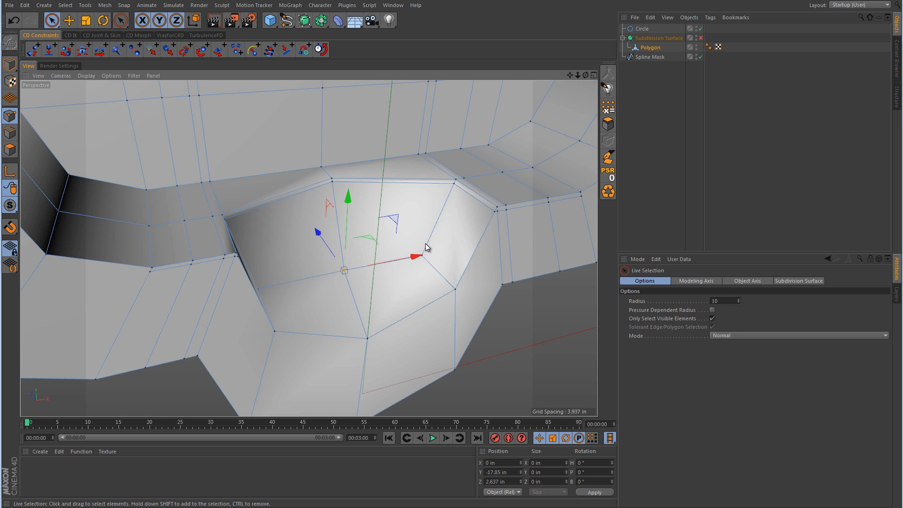
left_click_drag(376, 284, 270, 265, "alt")
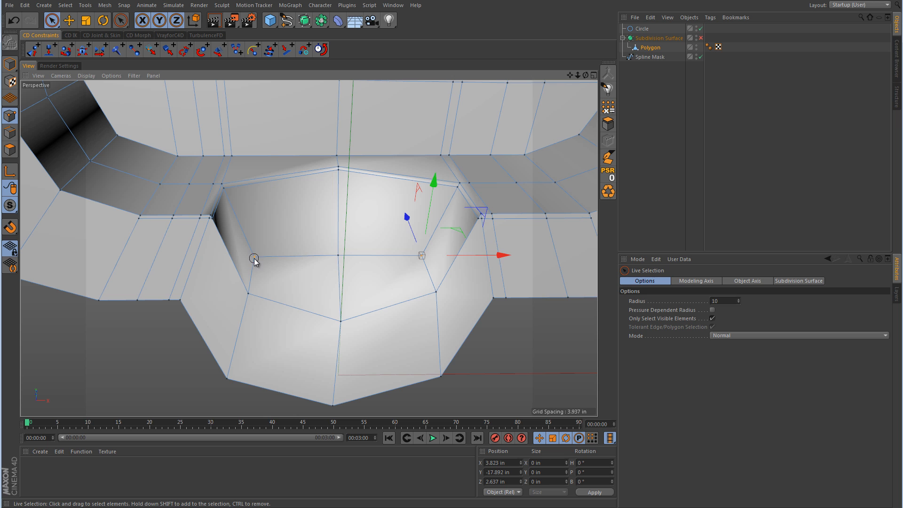
left_click(343, 256, "shift")
left_click_drag(341, 185, 341, 172)
left_click_drag(338, 217, 446, 268)
key("ctrl+z")
left_click(335, 246)
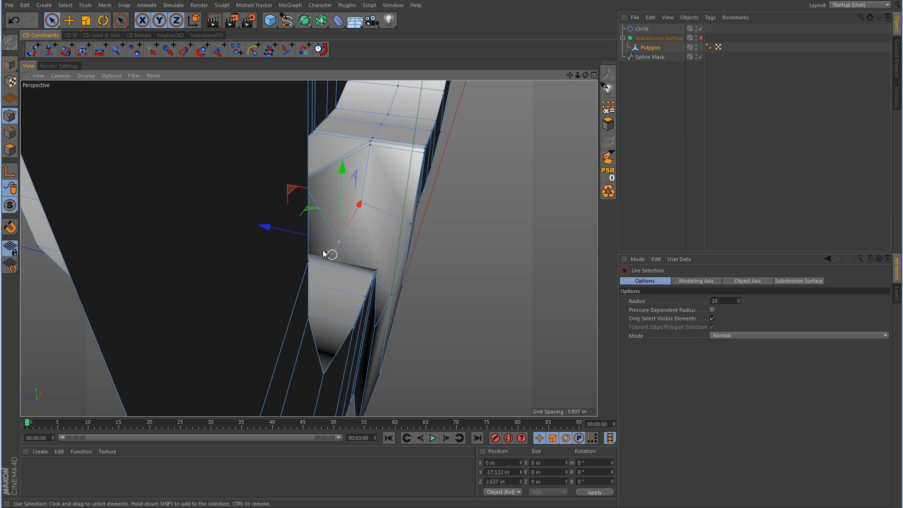
left_click_drag(308, 235, 298, 237)
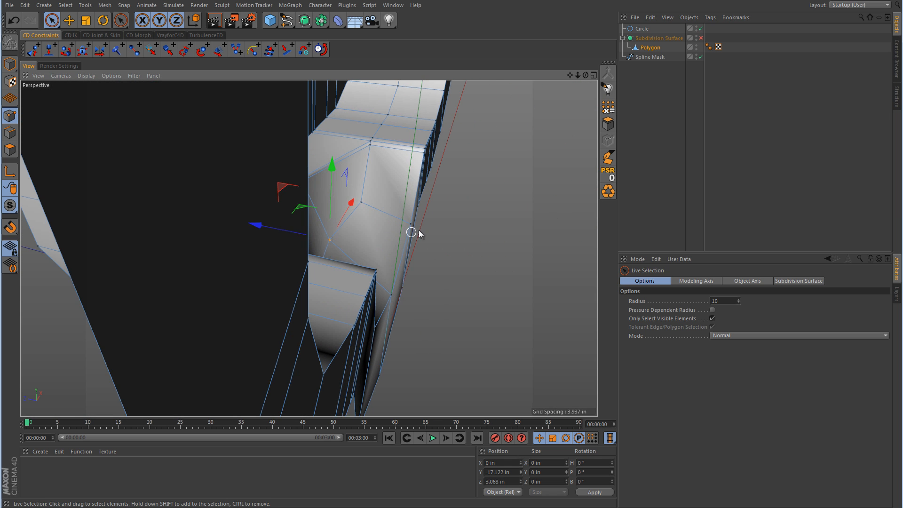
Turn on the Subdivision Surface and inspect the reshaped curvature inside the thumb notch.
left_click_drag(413, 232, 395, 169, "alt")
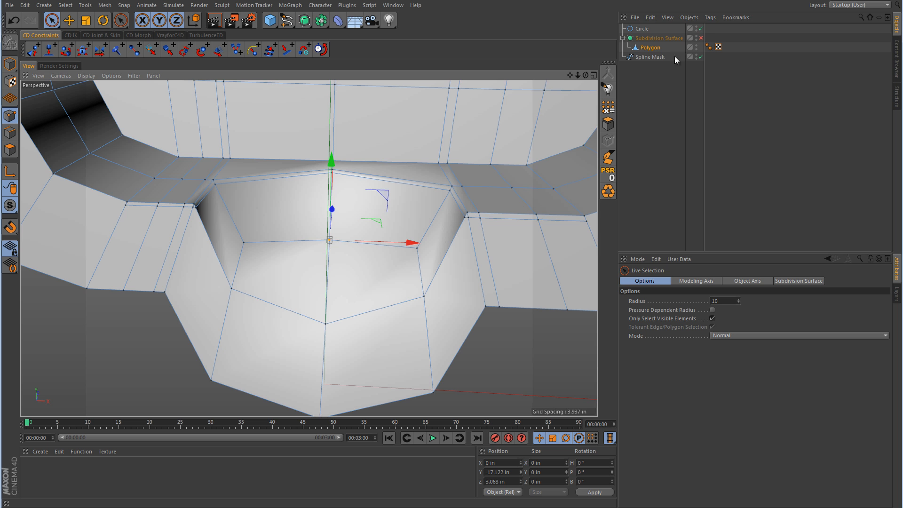
left_click(701, 37)
left_click_drag(459, 215, 531, 221, "alt")
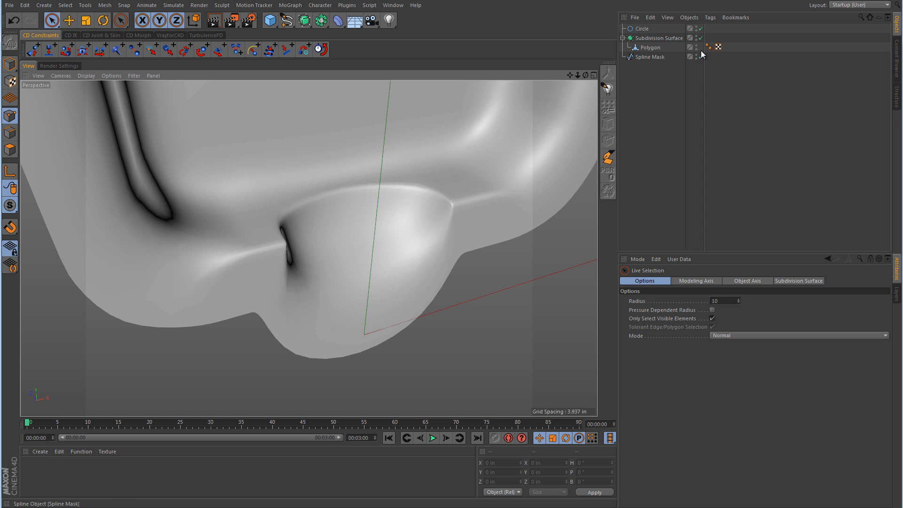
Turn off the smoothing and knife a loop cut just inside the thumb notch's rim at about 5.084% offset.
left_click(701, 38)
left_click(651, 47)
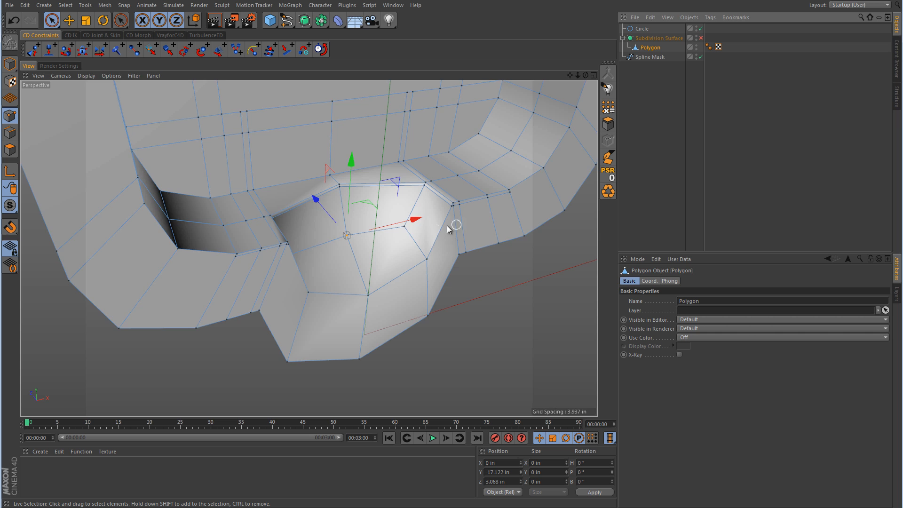
scroll(456, 228, "up", 3)
scroll(466, 231, "up", 2)
right_click(461, 260)
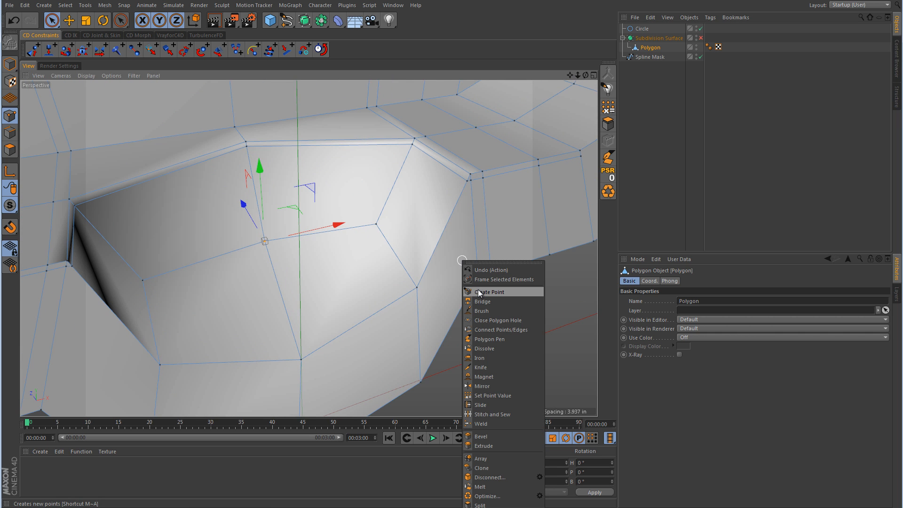
left_click(488, 367)
left_click(662, 292)
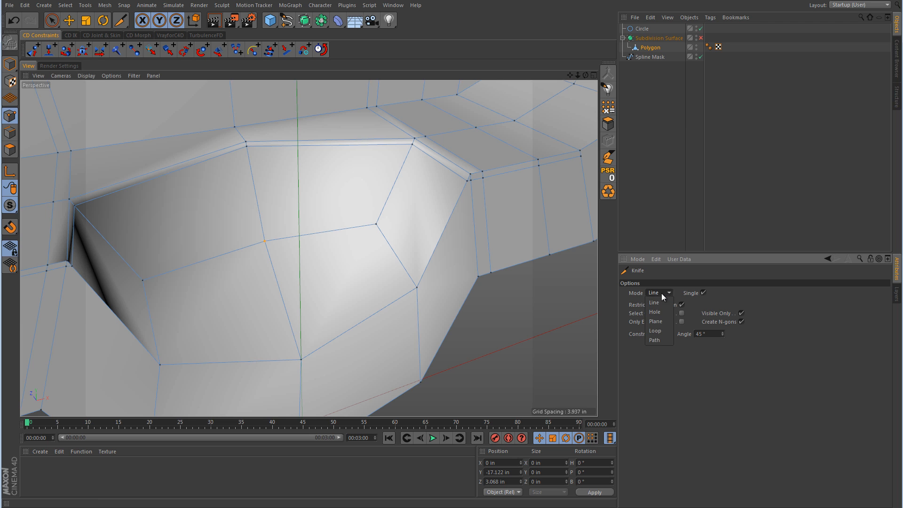
left_click(661, 332)
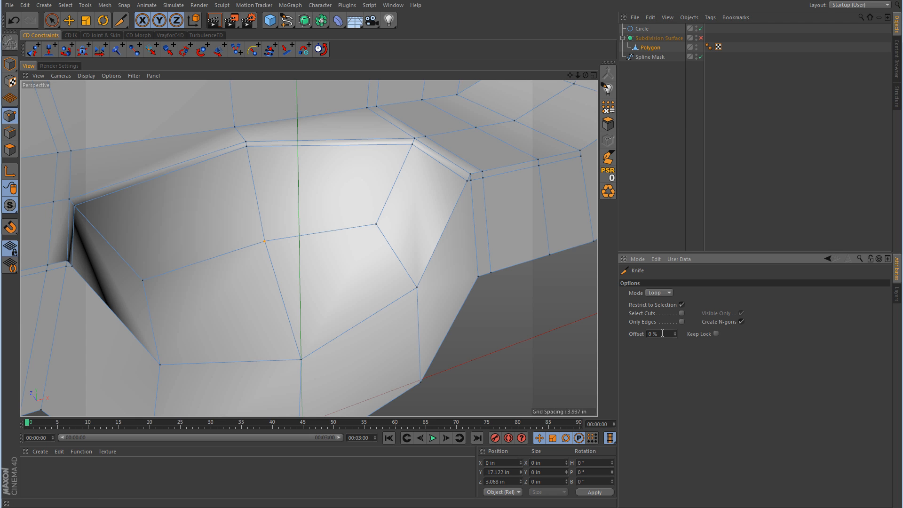
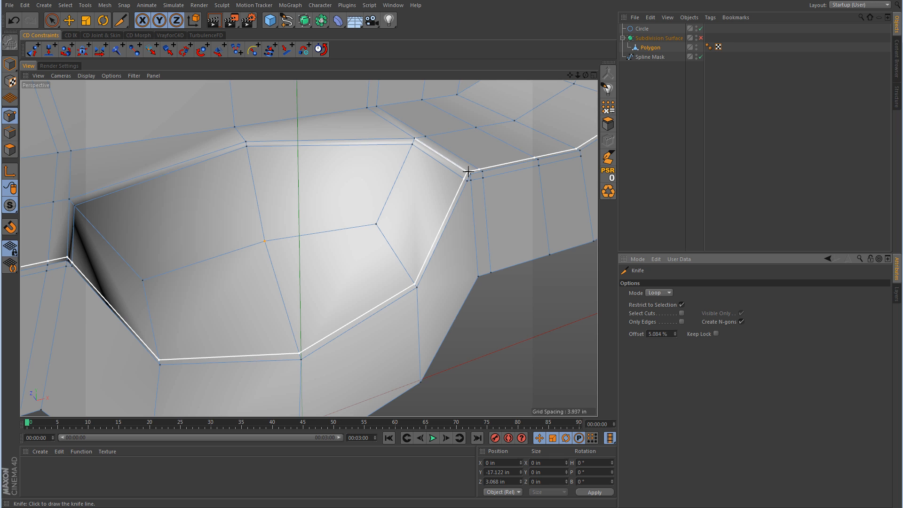
left_click(468, 170)
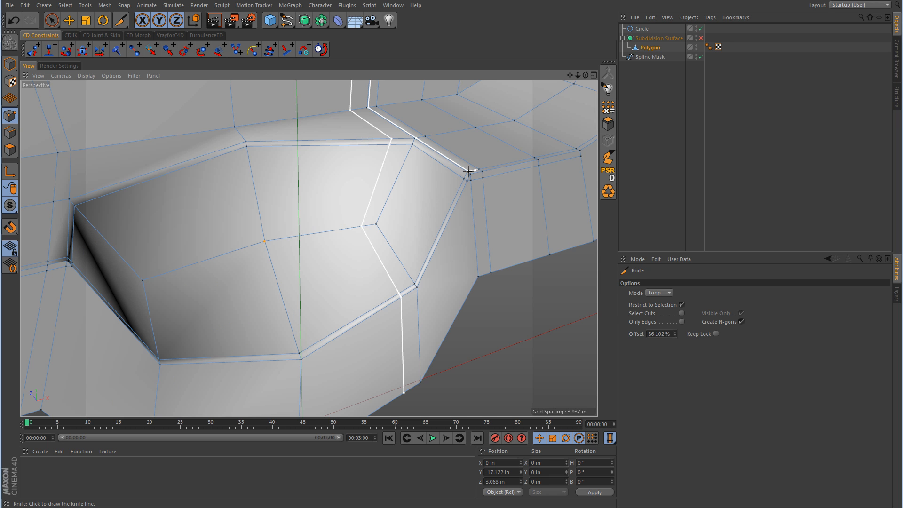
Turn on the Subdivision Surface, deselect the mesh, and inspect the sharpened rim of the thumb notch.
left_click(701, 38)
left_click(756, 183)
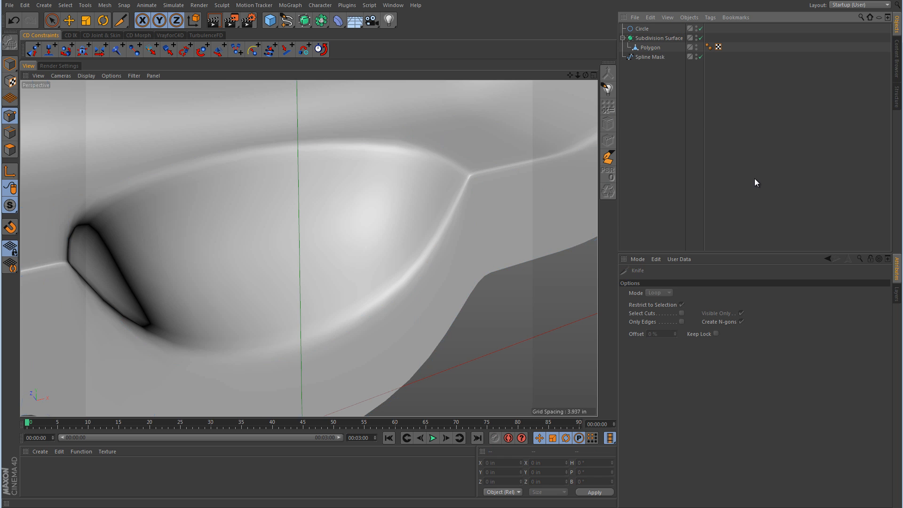
scroll(470, 261, "down", 5)
left_click_drag(470, 261, 529, 238, "alt")
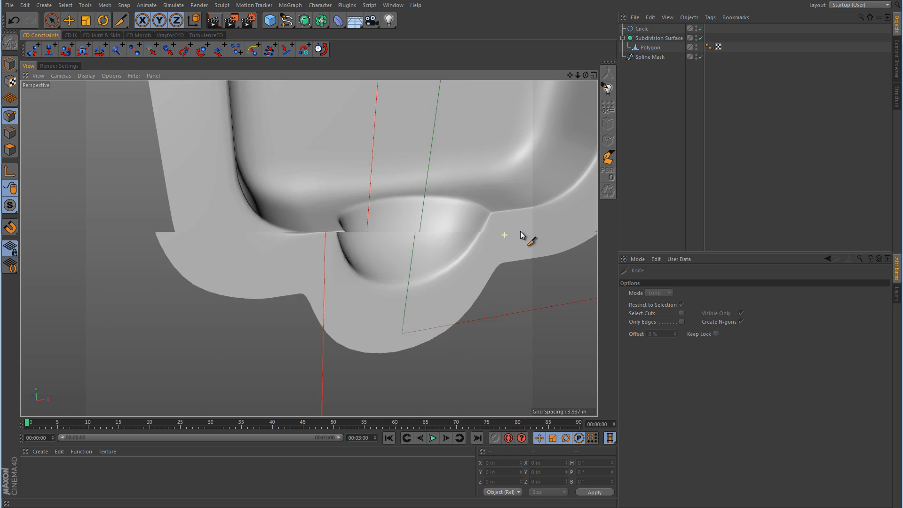
scroll(541, 238, "up", 5)
Turn off the smoothing and use the Knife in Line mode to cut the flange face beside the notch, close to its rim.
left_click(661, 50)
left_click(701, 38)
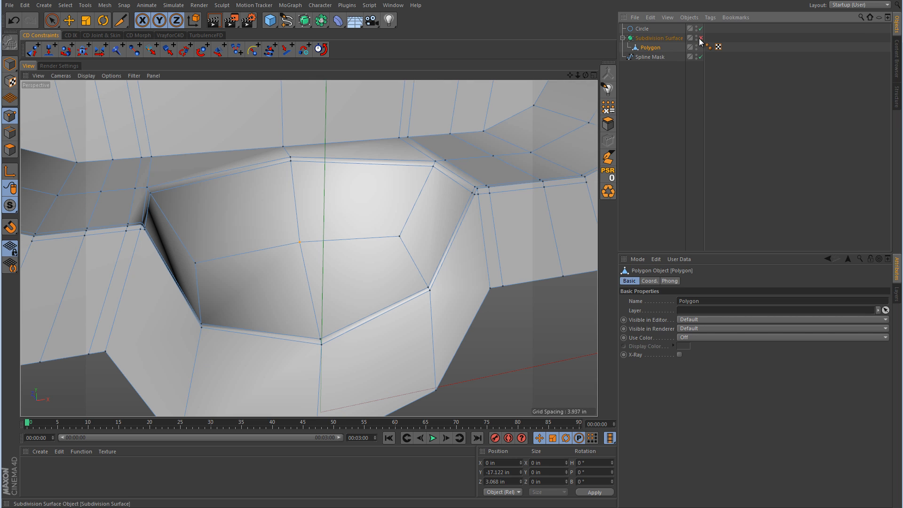
double_click(518, 158)
right_click(543, 159)
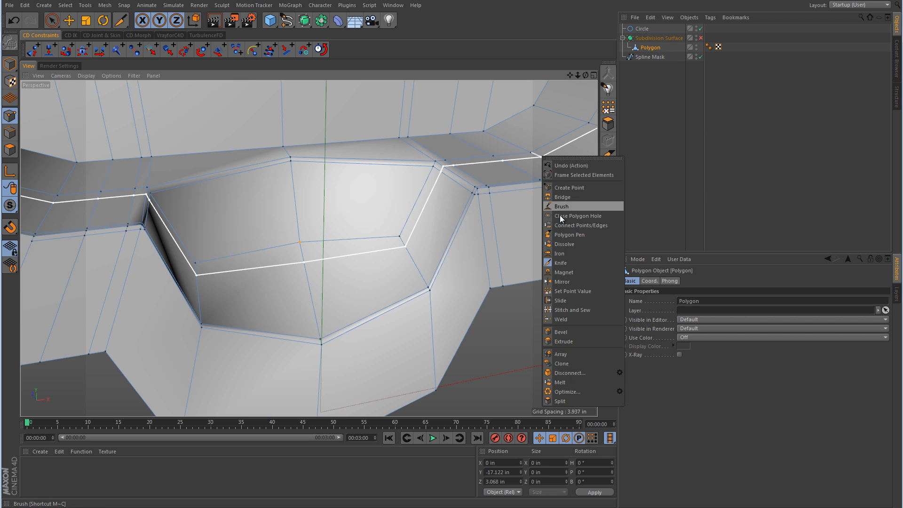
left_click(565, 264)
left_click(662, 293)
left_click(654, 302)
scroll(470, 222, "up", 4)
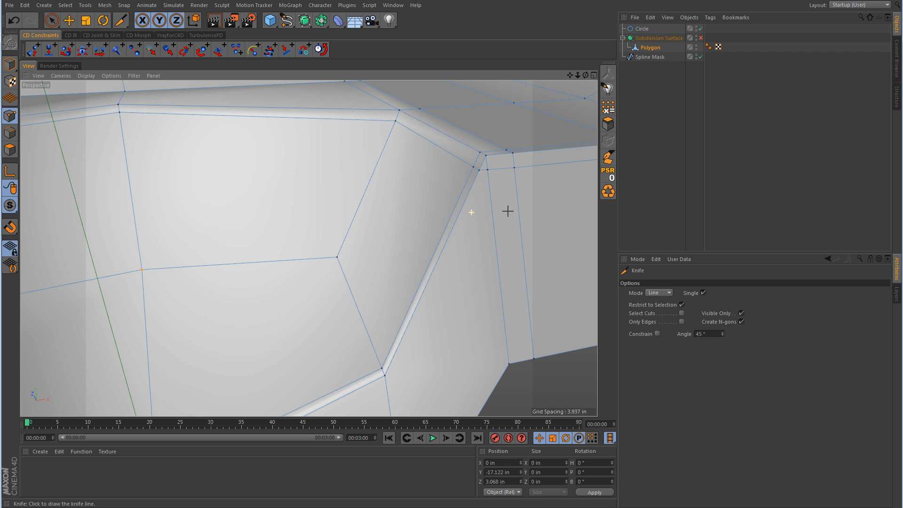
left_click(489, 170)
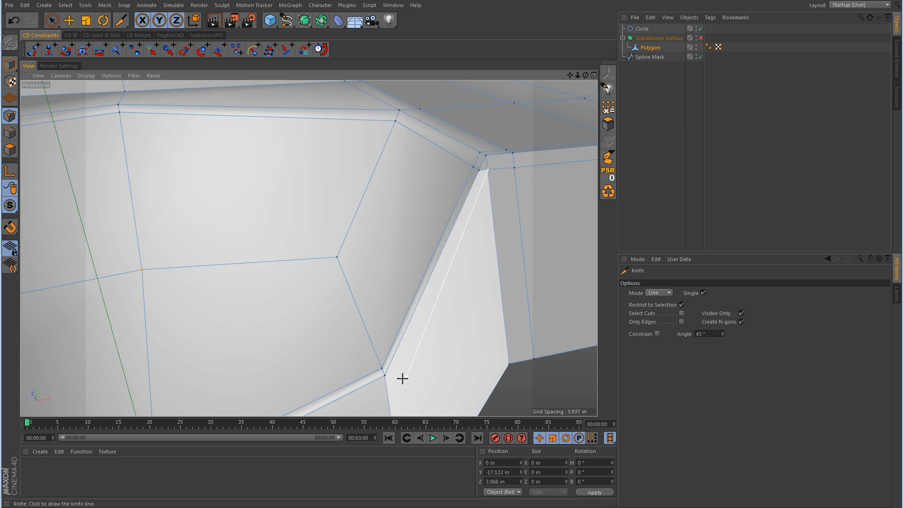
left_click(388, 388)
Continue the support cut across the flange faces below the notch and up its other side, close to the rim.
middle_click_drag(415, 372, 548, 275, "alt")
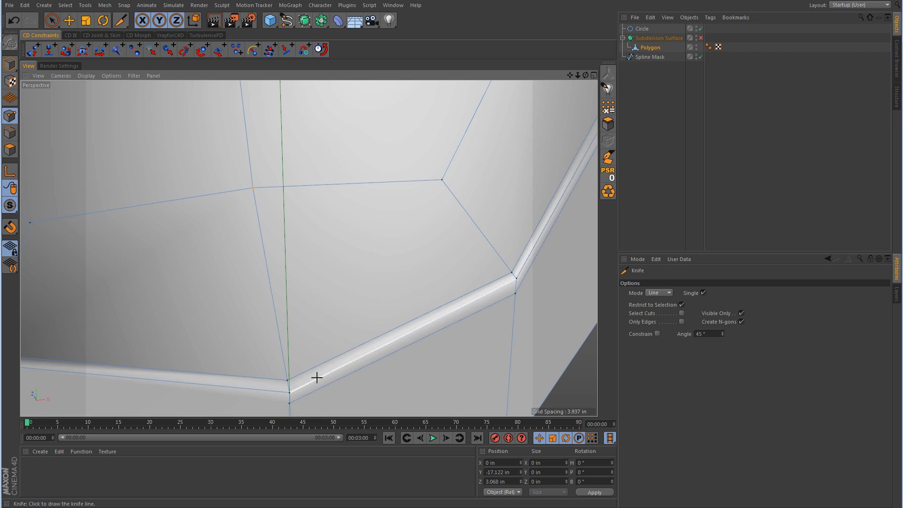
left_click_drag(316, 377, 471, 317, "alt")
scroll(472, 318, "down", 3)
left_click(446, 351)
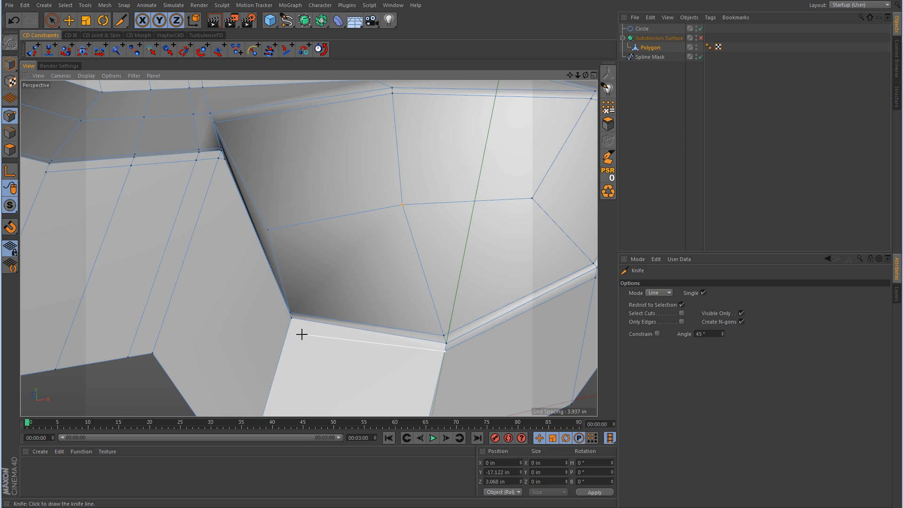
left_click(290, 324)
left_click(290, 324)
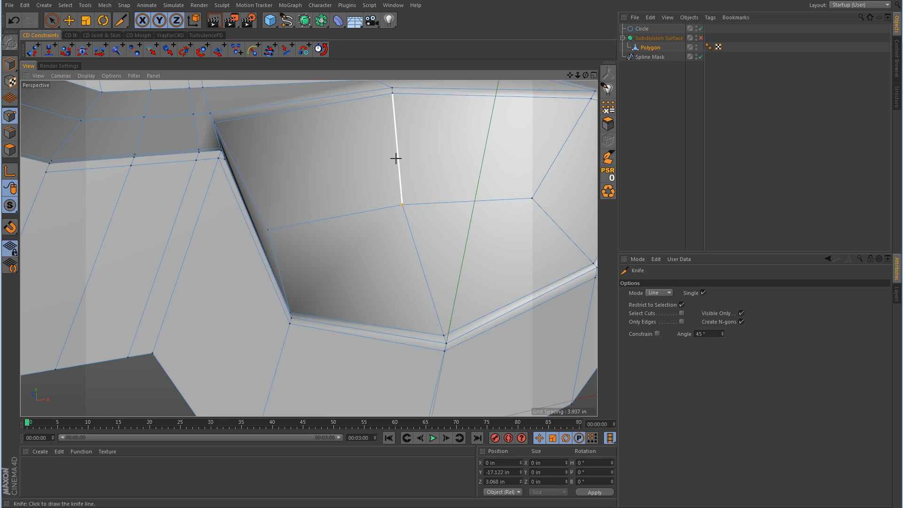
Knife a cut from the notch's upper corner across the flange to its outer edge, alongside the existing edge.
middle_click_drag(487, 196, 263, 276, "alt")
right_click_drag(398, 234, 422, 231, "alt")
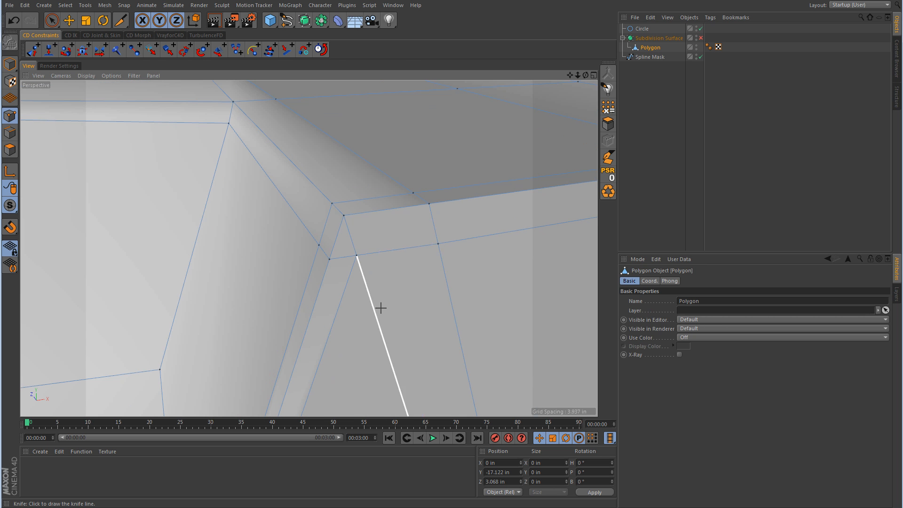
right_click_drag(393, 297, 367, 305, "alt")
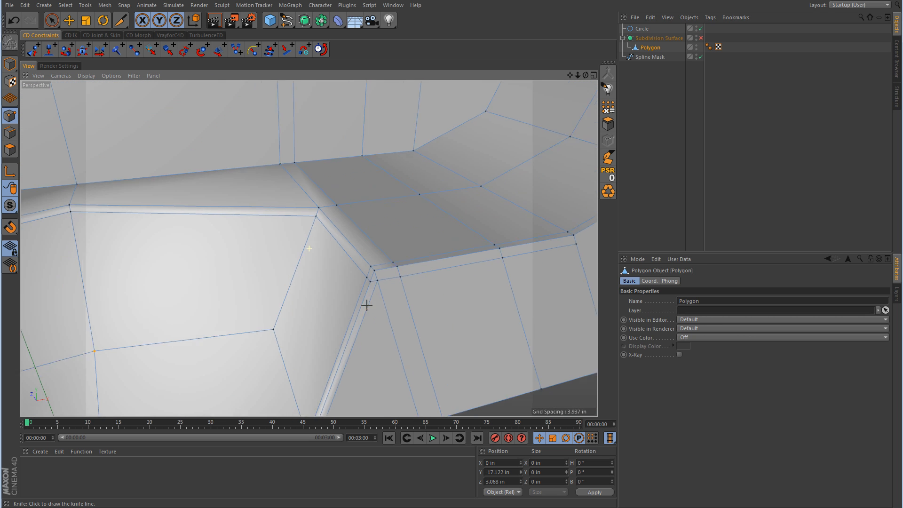
middle_click_drag(367, 305, 337, 206, "alt")
right_click_drag(337, 206, 352, 203, "alt")
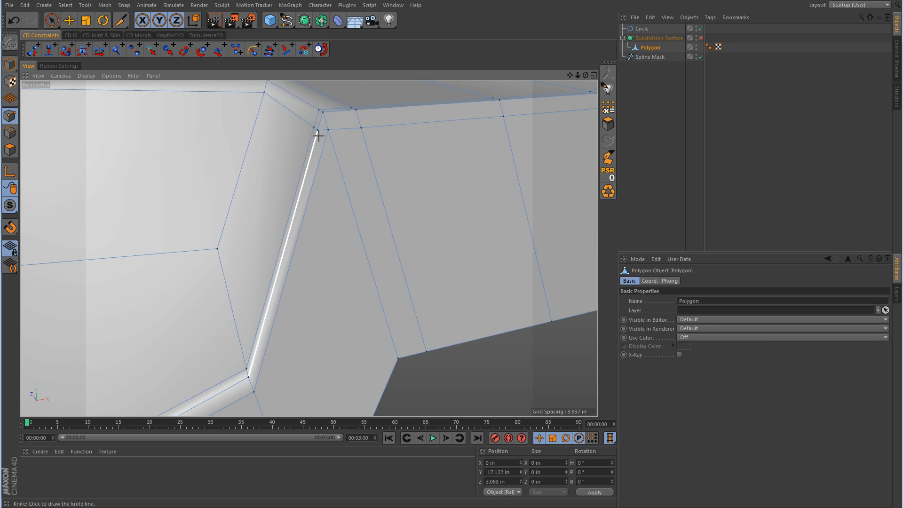
left_click_drag(319, 130, 394, 389)
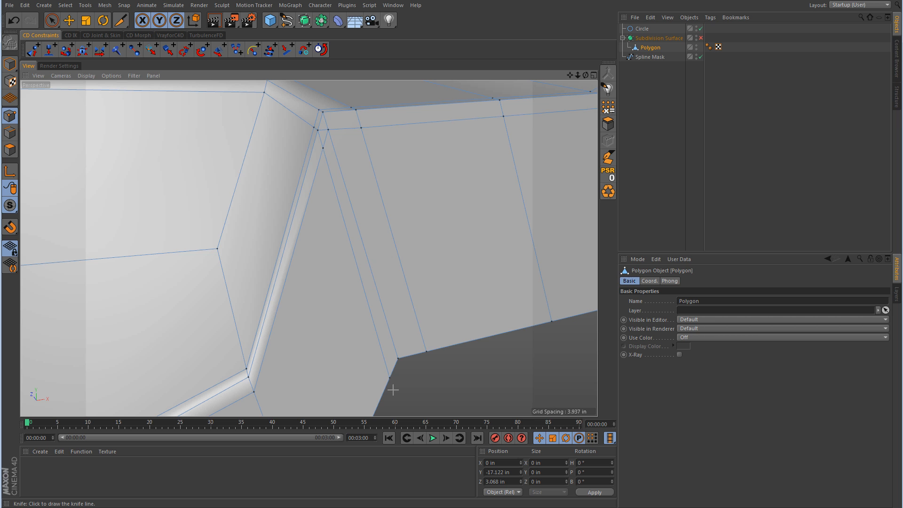
Select the small diamond-shaped polygon where the support cuts cross at the notch's upper corner and apply Dissolve to it.
middle_click_drag(331, 136, 369, 216, "alt")
right_click_drag(369, 216, 393, 216, "alt")
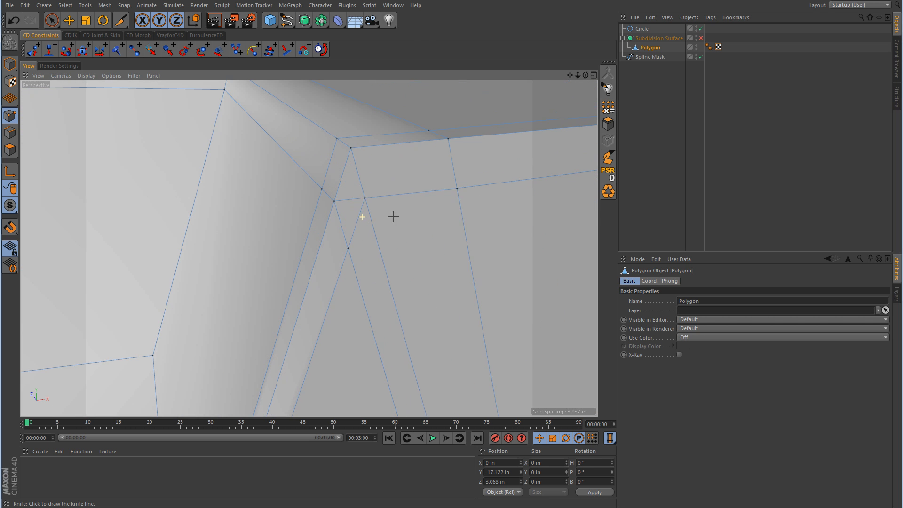
left_click(10, 150)
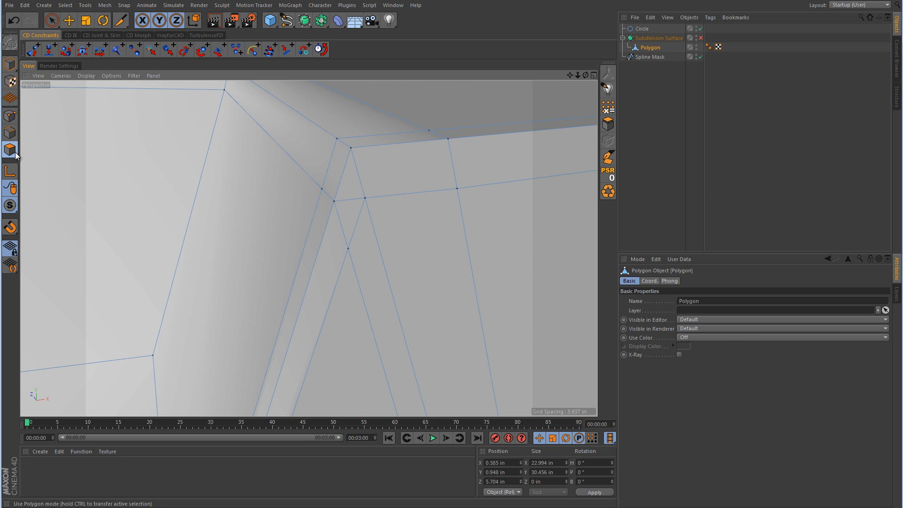
left_click_drag(52, 20, 79, 35)
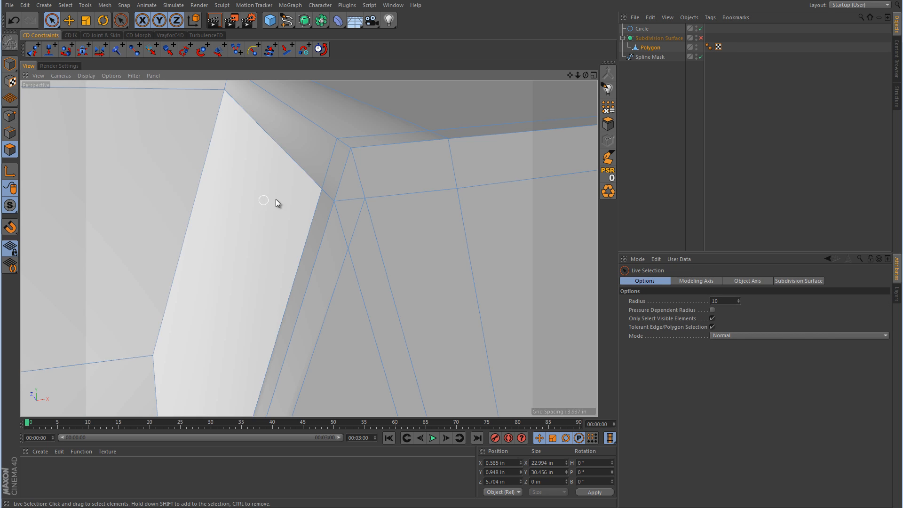
left_click(348, 200)
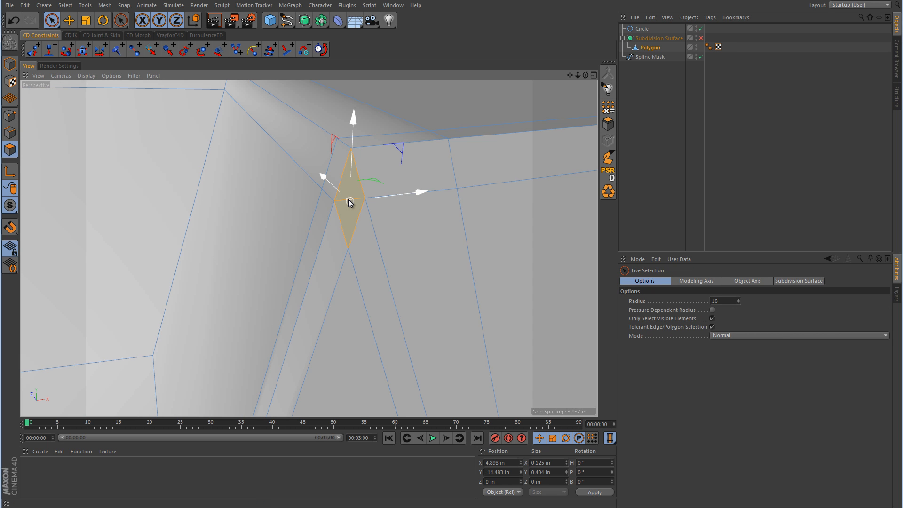
right_click(348, 199)
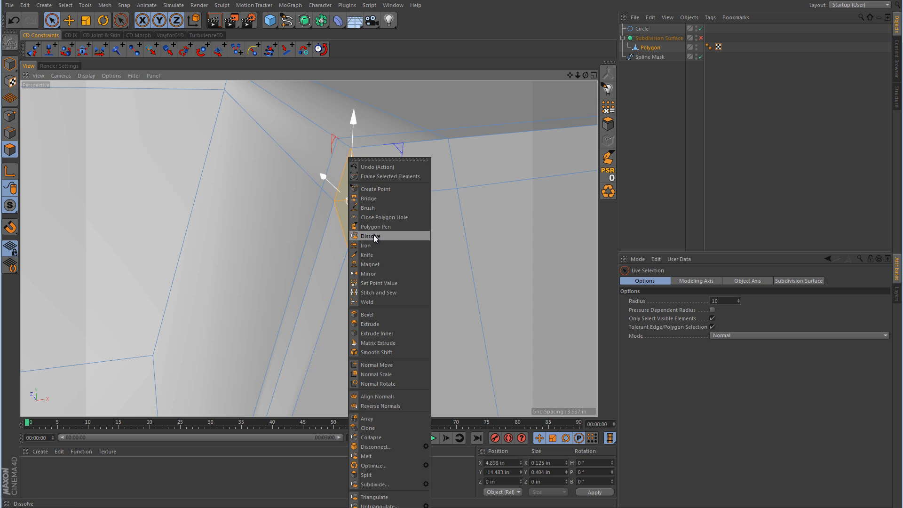
left_click(374, 237)
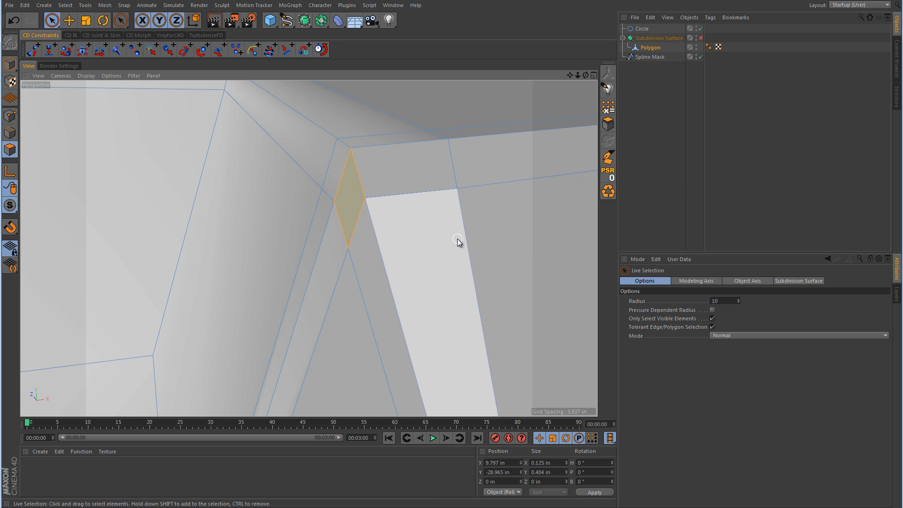
Knife a cut from the notch's opposite upper corner across the flange to its outer edge, alongside the existing edge.
left_click_drag(456, 242, 61, 137, "alt")
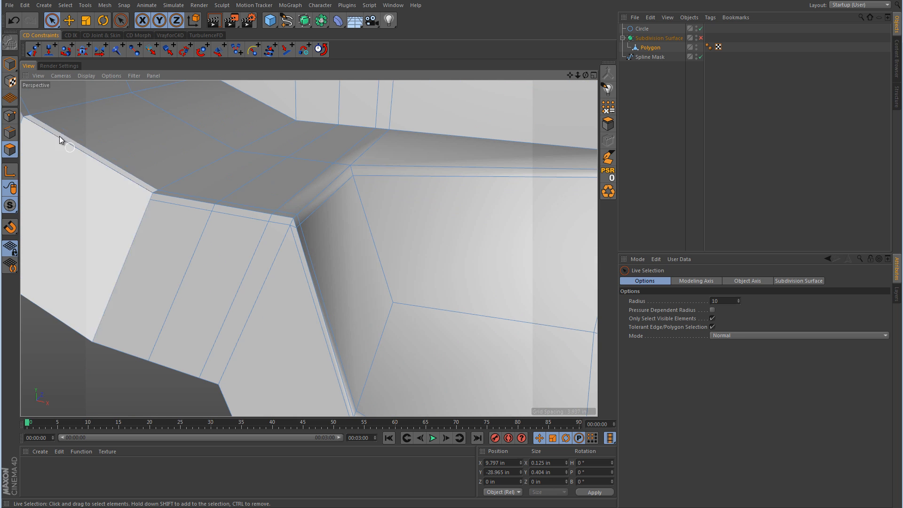
left_click(10, 115)
right_click(311, 211)
left_click(329, 321)
left_click_drag(326, 318, 259, 157, "alt")
left_click(270, 106)
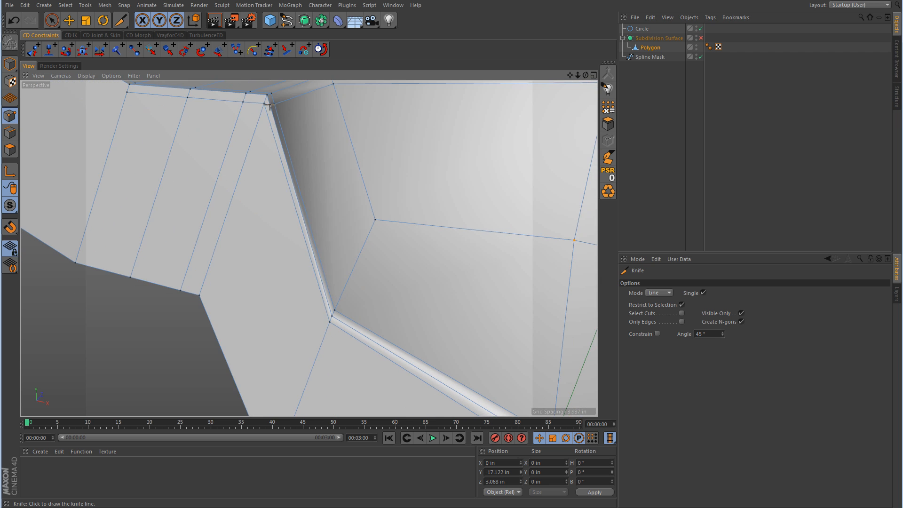
left_click(201, 332)
Select the matching diamond-shaped polygon at the notch's opposite upper corner and apply Dissolve to it.
left_click(10, 150)
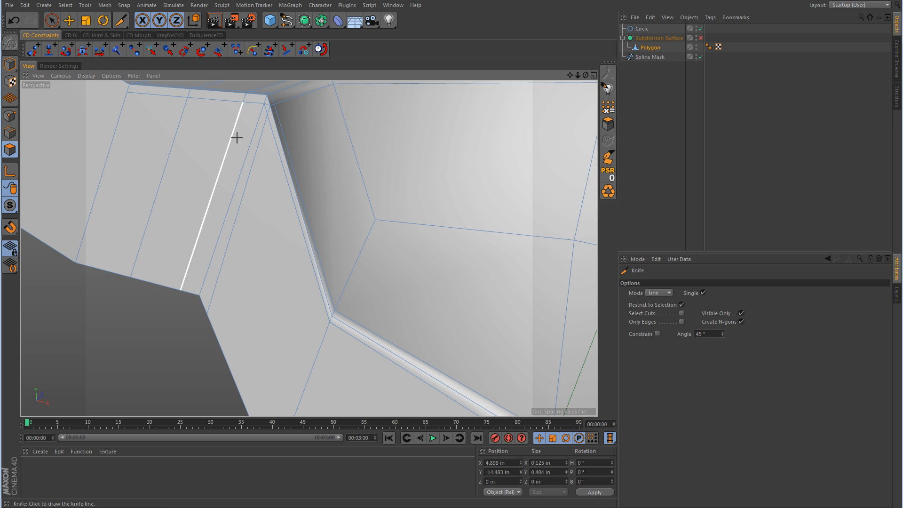
left_click_drag(274, 109, 418, 96, "alt")
left_click(52, 21)
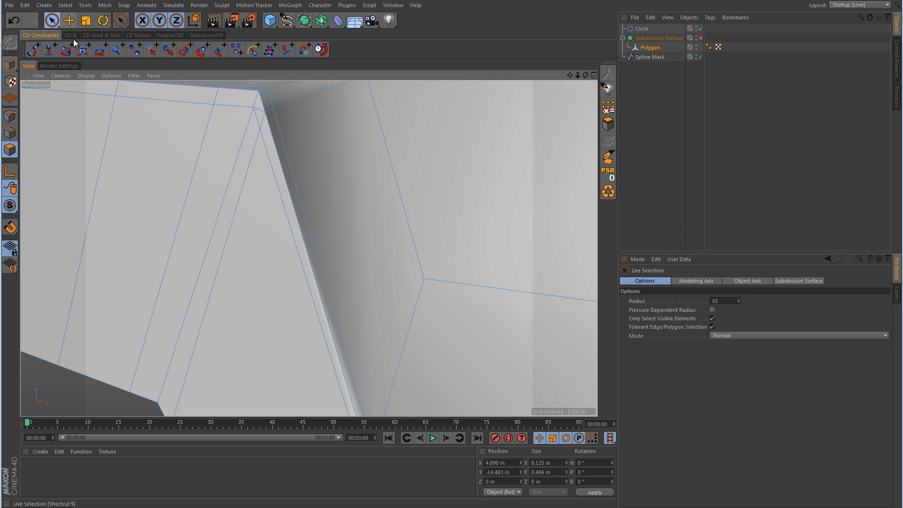
left_click(263, 115)
left_click_drag(263, 115, 358, 156, "alt")
right_click(361, 155)
left_click(402, 235)
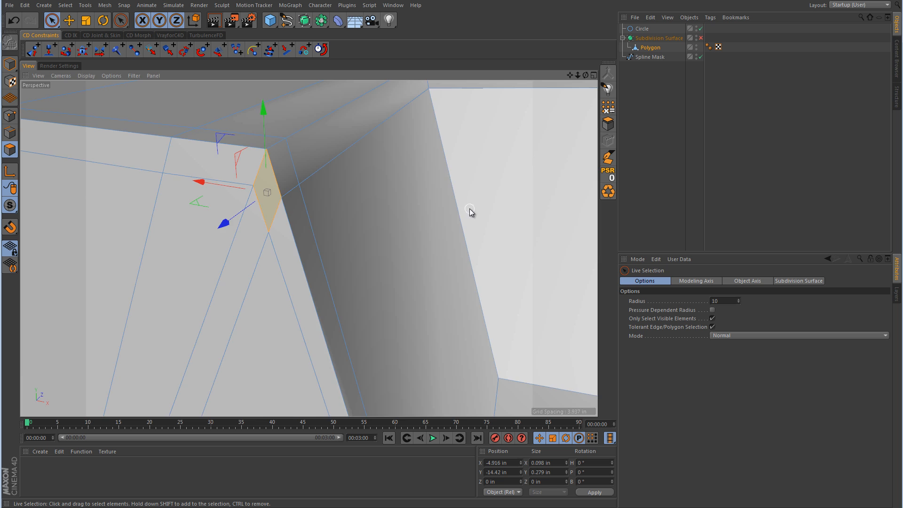
Turn on the Subdivision Surface, deselect the mesh, and inspect the smoothed notch corners and flange.
right_click_drag(469, 208, 403, 255, "alt")
left_click_drag(403, 255, 433, 282, "alt")
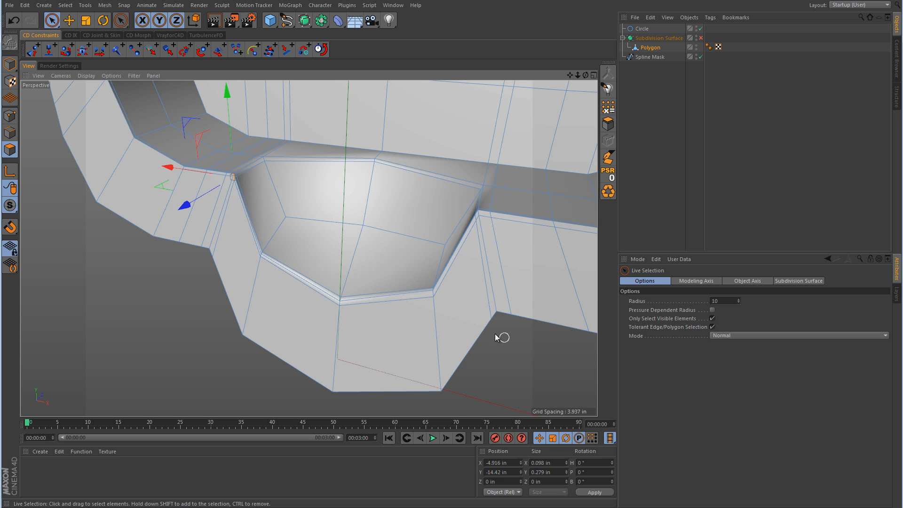
left_click_drag(372, 238, 418, 257, "alt")
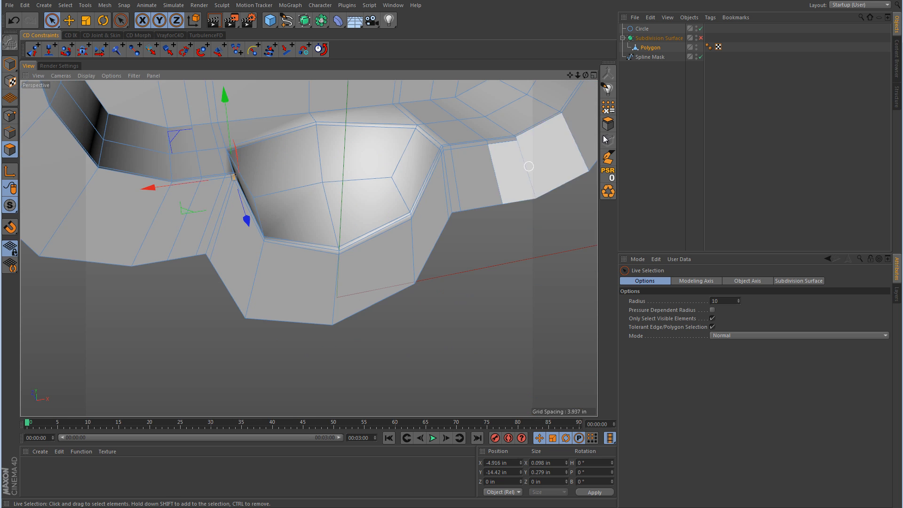
left_click(700, 37)
left_click(738, 111)
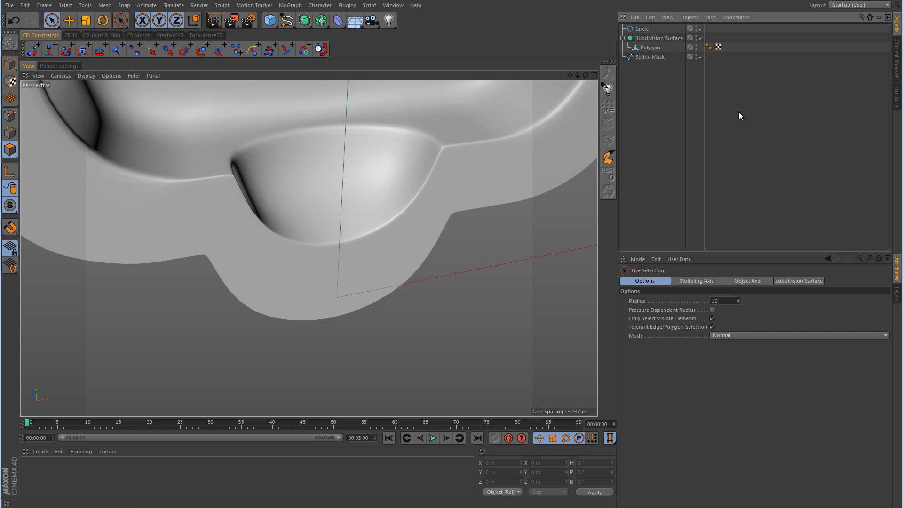
left_click_drag(517, 150, 362, 282, "alt")
scroll(362, 281, "up", 3)
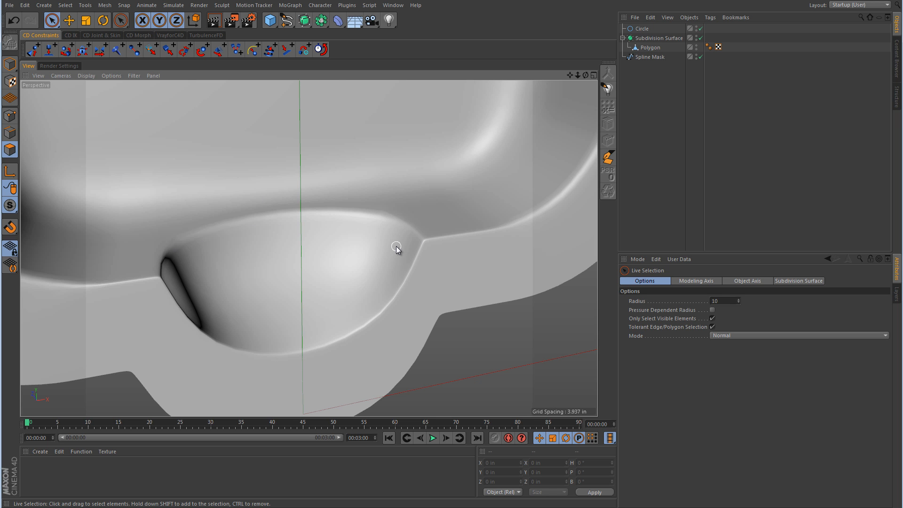
Turn off the smoothing and knife a support cut just above the notch's rim, from its middle edge to the upper corner.
left_click(654, 46)
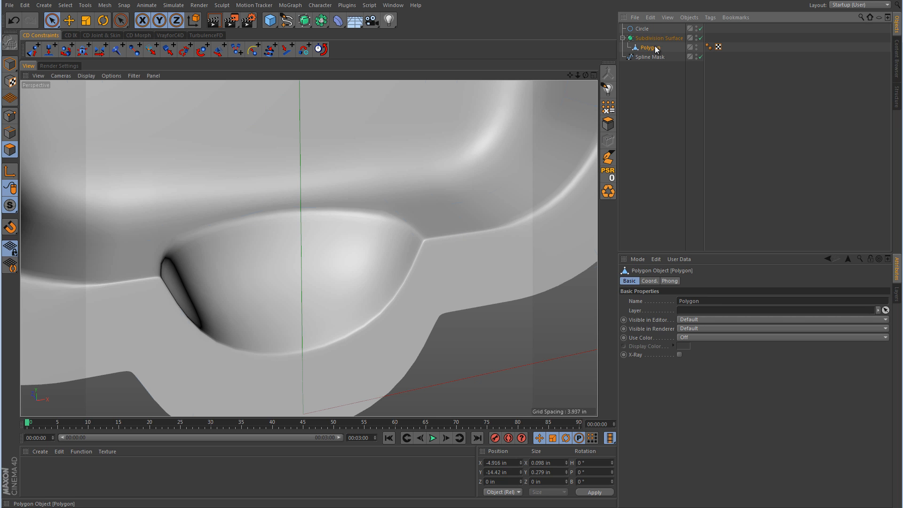
key("q")
right_click(485, 187)
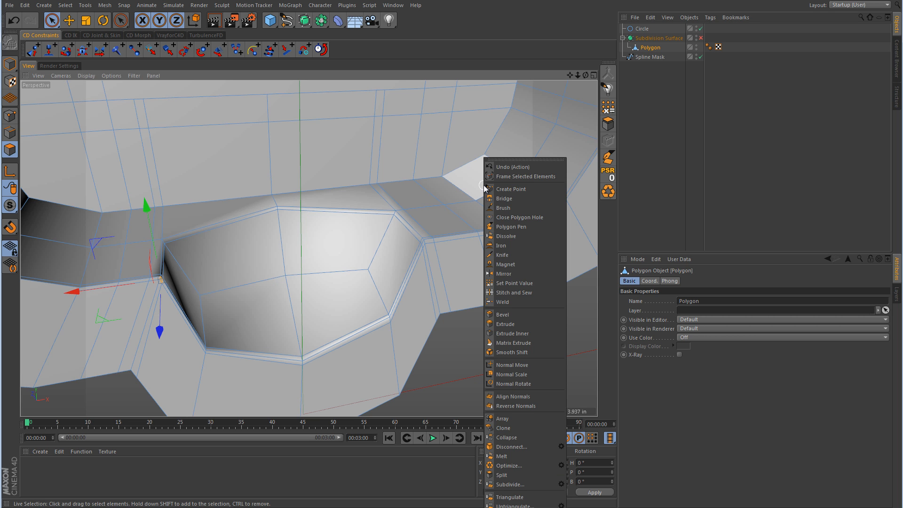
left_click(498, 255)
scroll(464, 280, "up", 8)
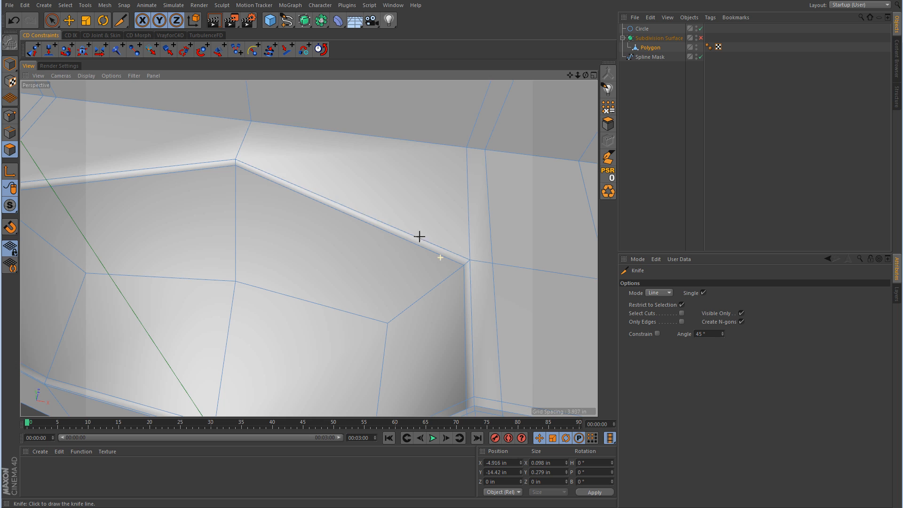
left_click_drag(239, 154, 469, 251)
left_click(9, 115)
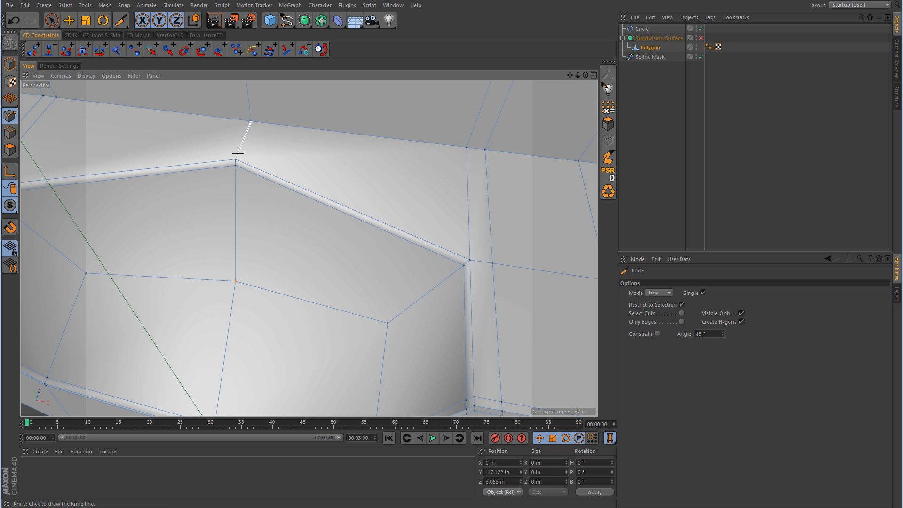
left_click_drag(238, 153, 469, 251)
Knife a short cut from the end of the upper rim's support cut to the neighbouring point beside the notch corner.
left_click_drag(528, 242, 386, 167, "alt")
middle_click_drag(386, 167, 426, 244, "alt")
right_click_drag(416, 239, 431, 239, "alt")
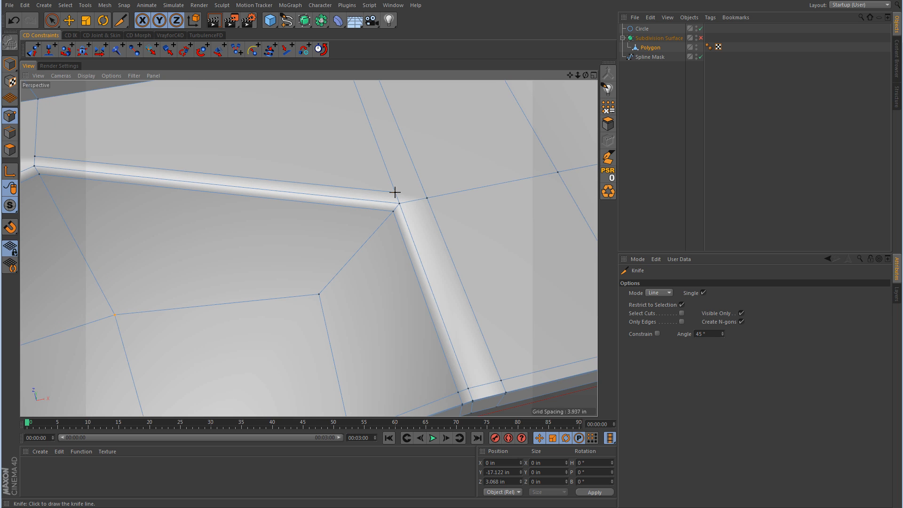
left_click_drag(395, 192, 425, 196)
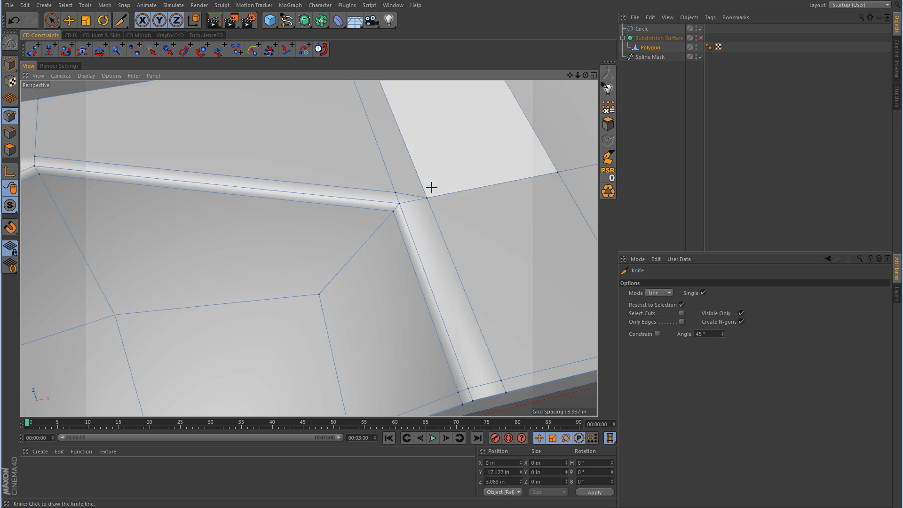
Select the two close points beside the notch's upper corner and weld them together at their midpoint.
key("space")
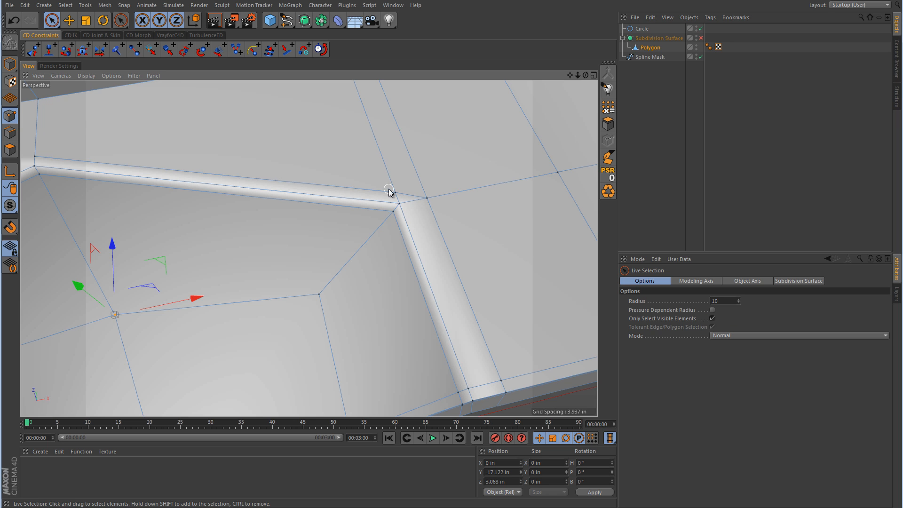
left_click(429, 201, "shift")
right_click(462, 204)
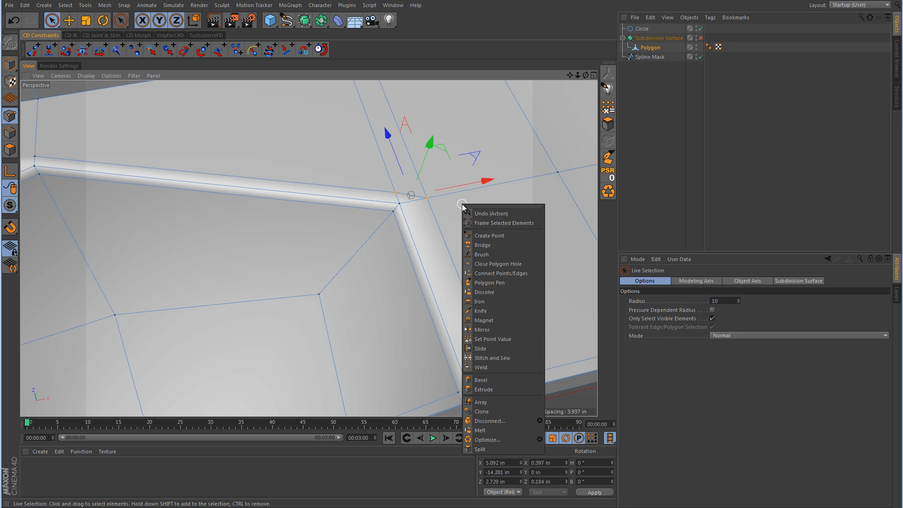
left_click(488, 367)
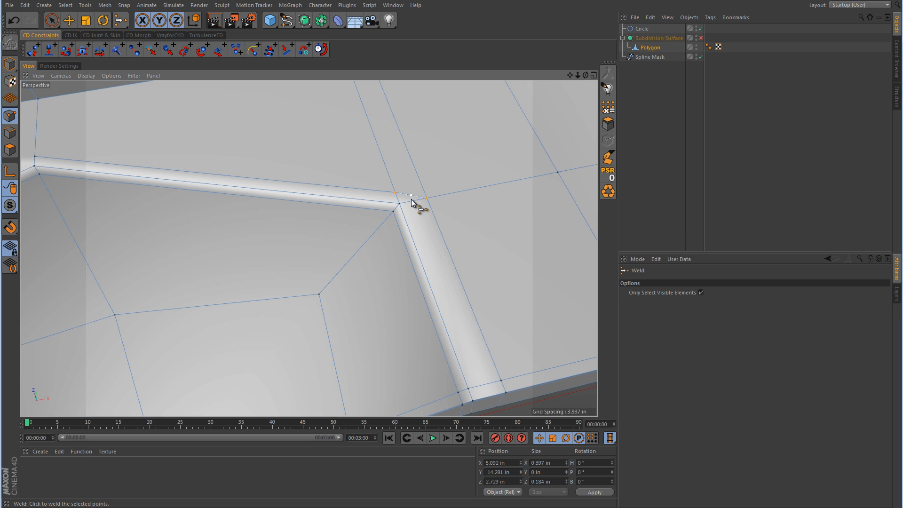
left_click(410, 196)
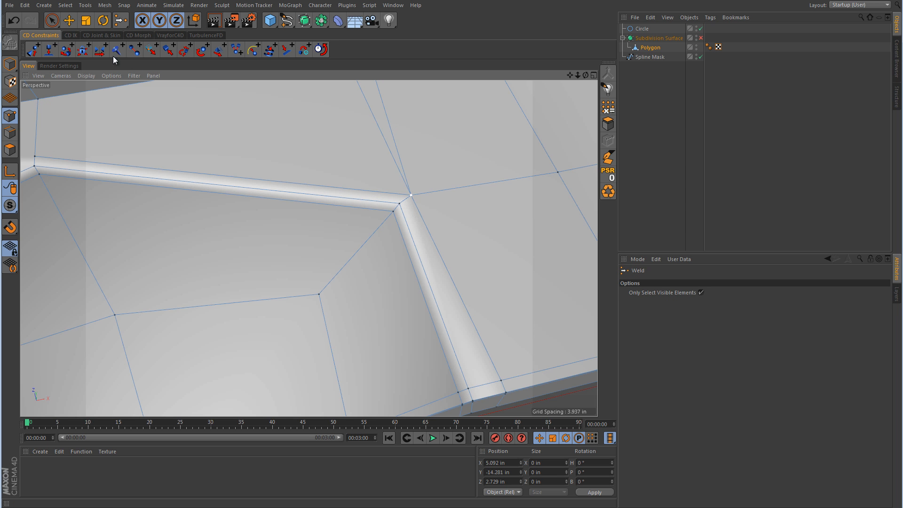
Use Slide to merge the doubled points on the recess wall above the welded corner into their neighbours, leaving one edge line.
left_click_drag(431, 238, 444, 180, "alt")
middle_click_drag(443, 179, 409, 346, "alt")
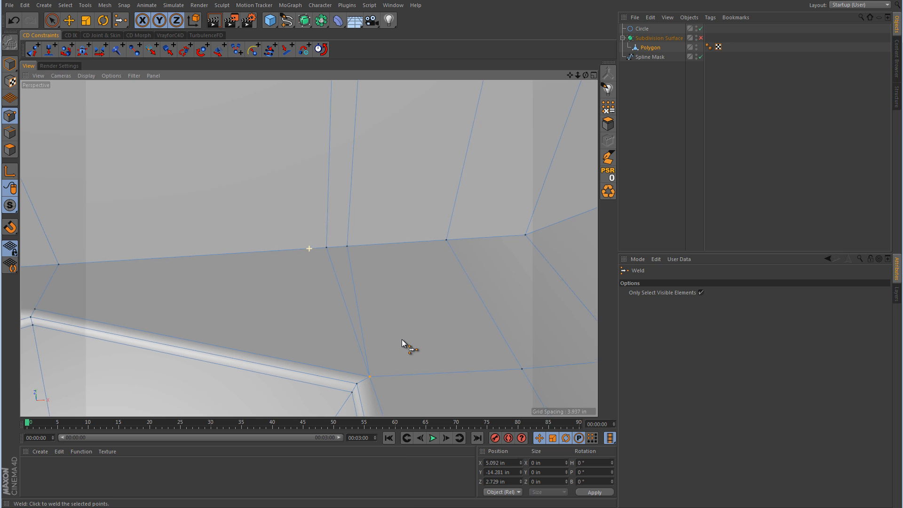
right_click(404, 267)
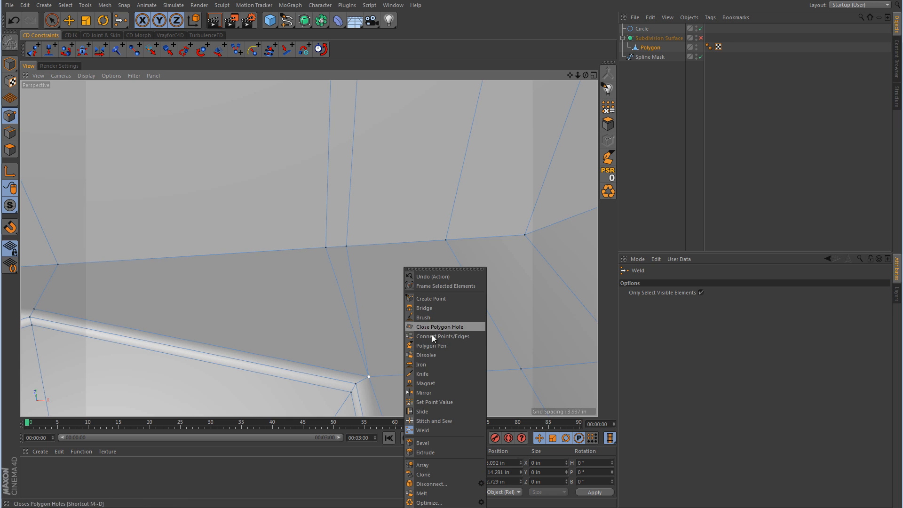
left_click(427, 411)
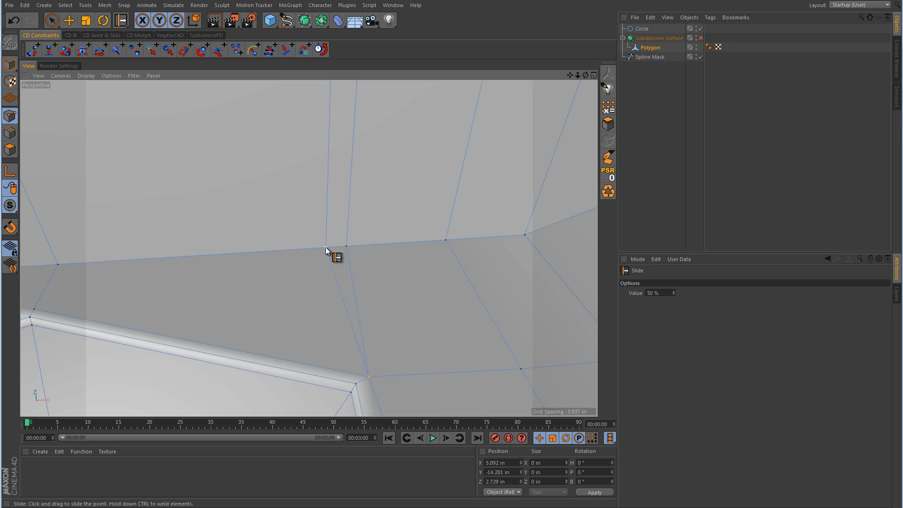
left_click_drag(325, 247, 358, 249)
right_click_drag(419, 208, 398, 208, "alt")
middle_click_drag(398, 208, 385, 299, "alt")
left_click_drag(352, 236, 356, 196)
Move the welded corner point slightly away from the notch rim, to about X 5.085 in and Z 2.79 in.
middle_click_drag(400, 351, 421, 239, "alt")
left_click_drag(421, 239, 422, 294, "alt")
scroll(421, 298, "up", 2)
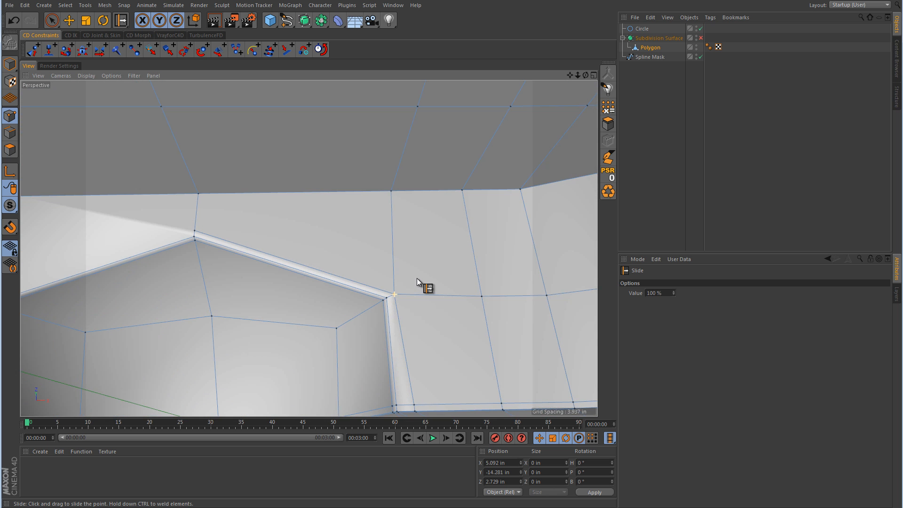
scroll(442, 299, "up", 2)
key("space")
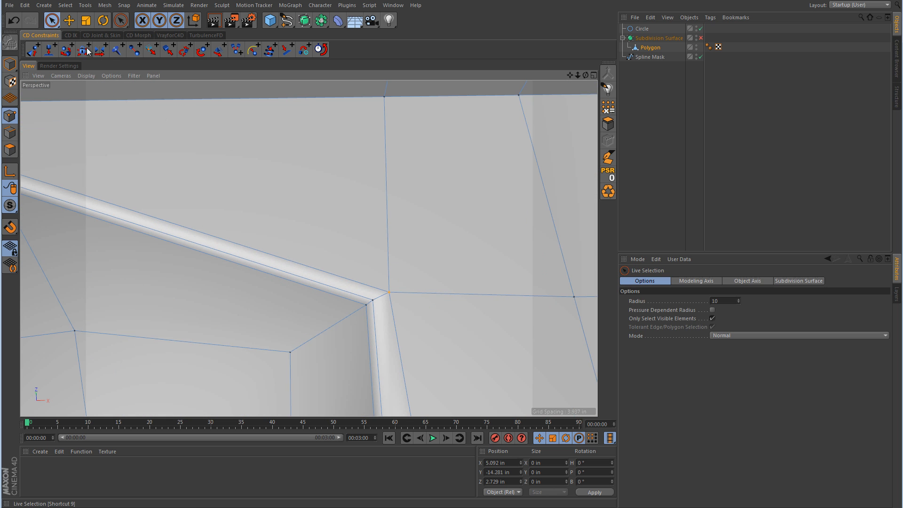
left_click_drag(429, 246, 429, 241)
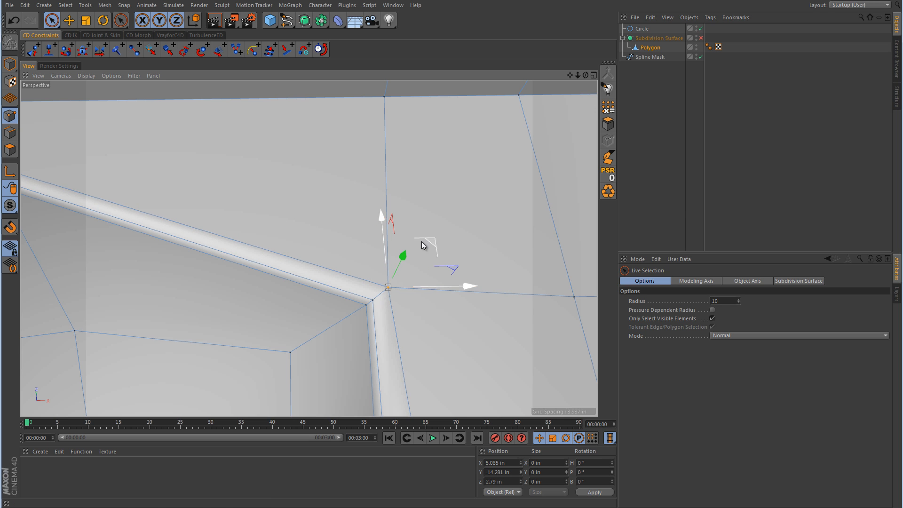
Knife a matching support cut just above the notch's rim, from its middle edge to the opposite upper corner.
middle_click_drag(422, 212, 414, 214, "alt")
right_click(396, 227)
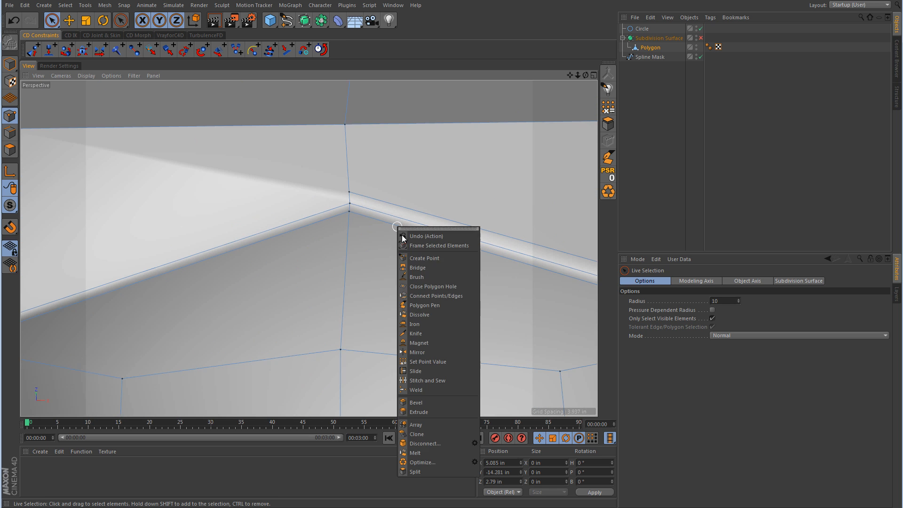
left_click(423, 321)
scroll(370, 271, "down", 2)
left_click_drag(351, 275, 336, 202, "alt")
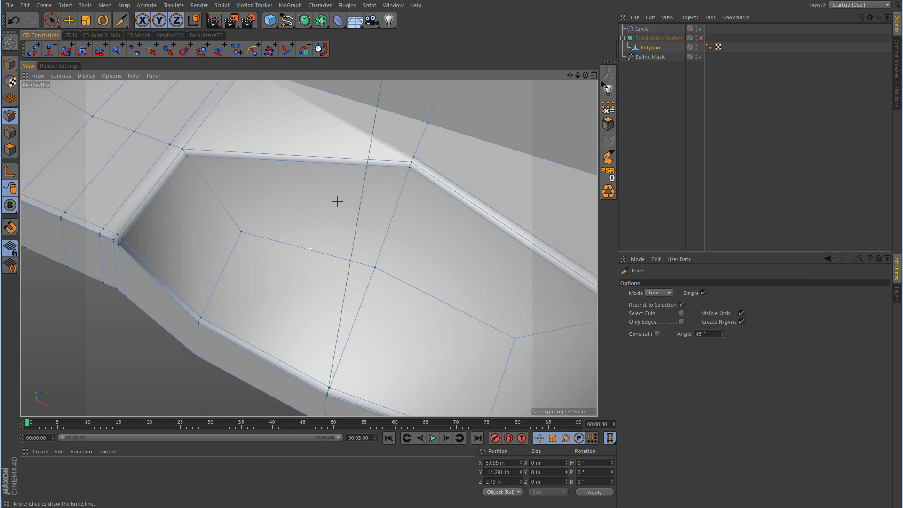
middle_click_drag(337, 202, 376, 244, "alt")
right_click_drag(375, 221, 428, 219, "alt")
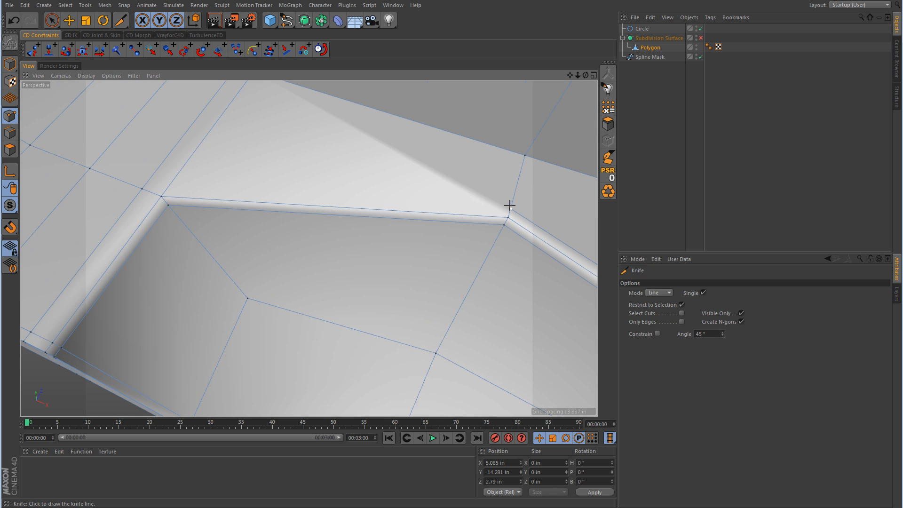
left_click_drag(510, 205, 167, 189)
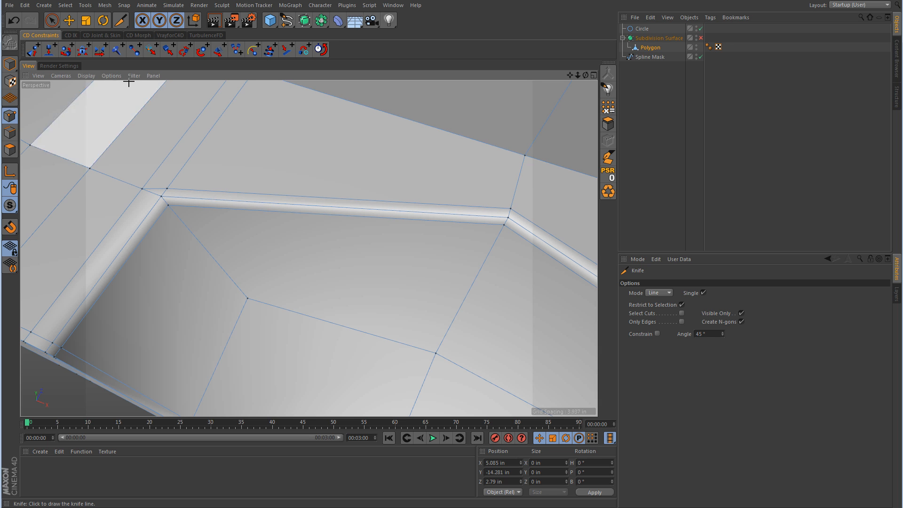
Select the two close points beside the notch's opposite upper corner and weld them together at their midpoint.
left_click(52, 20)
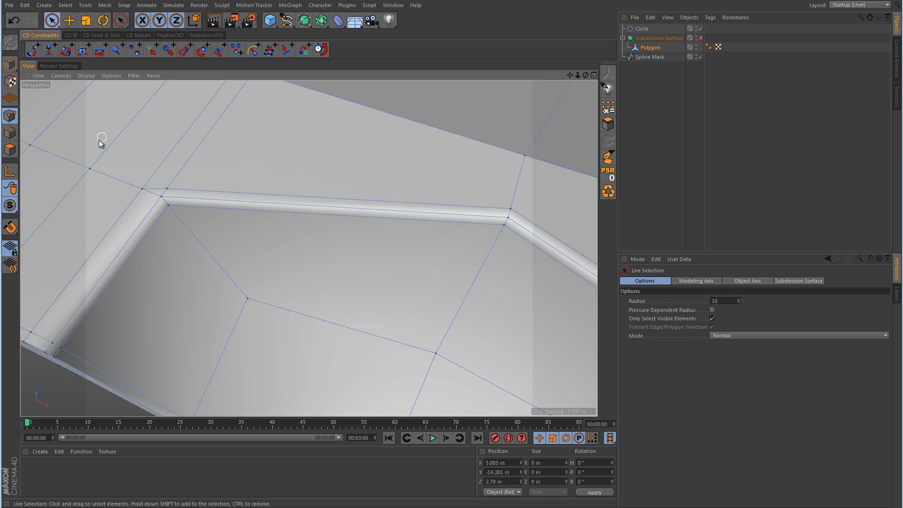
left_click(168, 187, "shift")
right_click(246, 157)
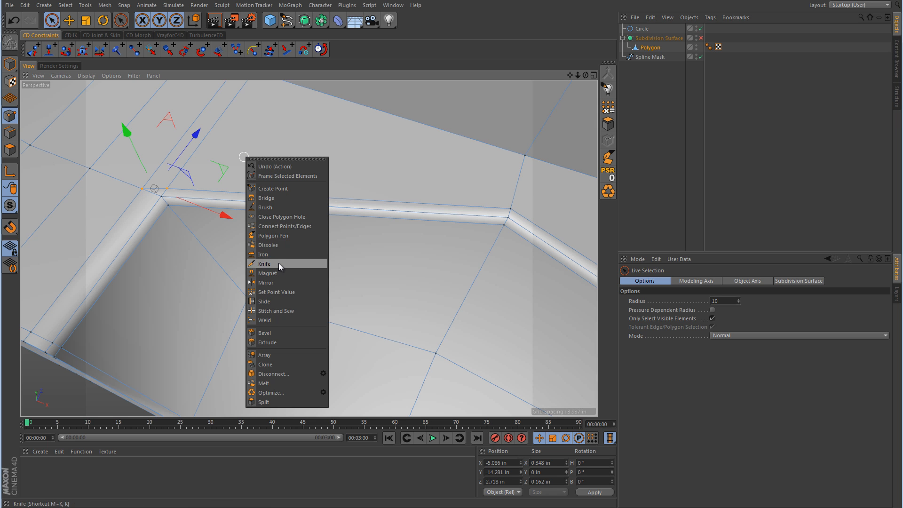
left_click(265, 320)
left_click(156, 192)
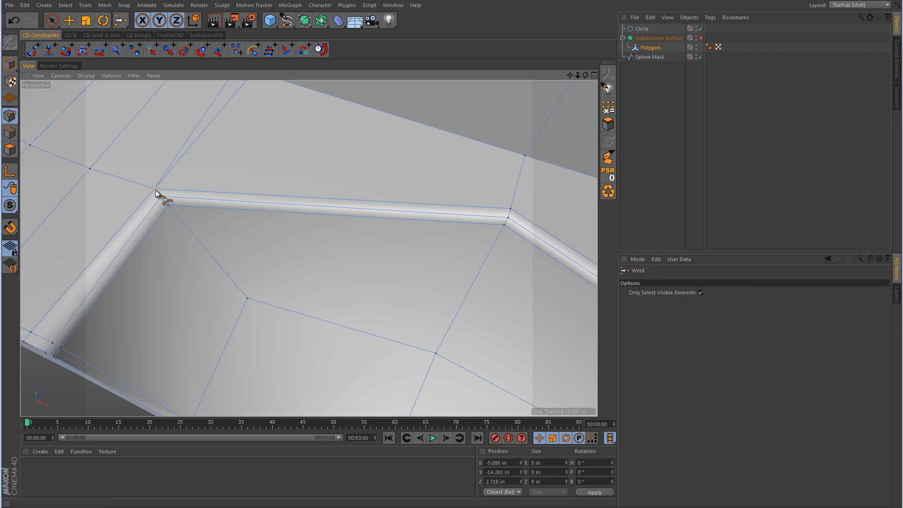
Use Slide to merge the doubled points on the recess wall and floor above that corner into a single edge line.
left_click_drag(315, 222, 309, 149, "alt")
middle_click_drag(309, 150, 344, 296, "alt")
right_click(347, 282)
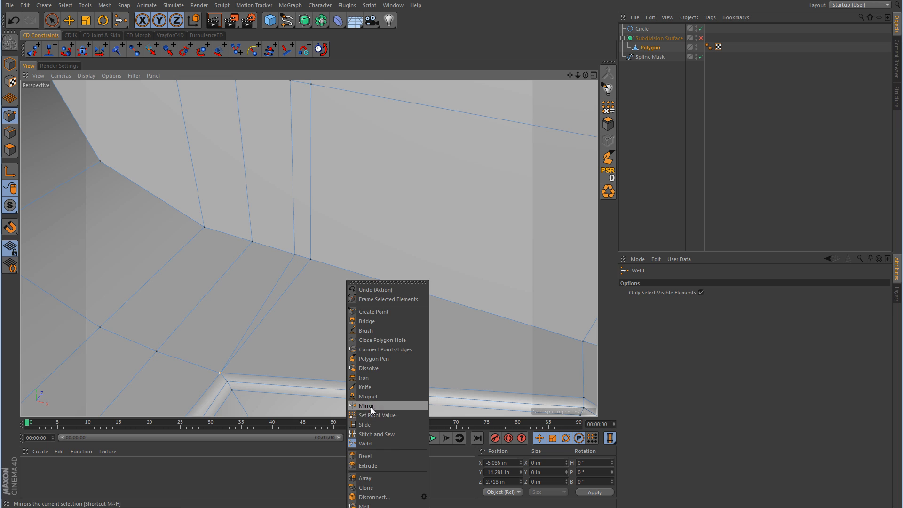
left_click(369, 424)
left_click_drag(314, 263, 293, 257)
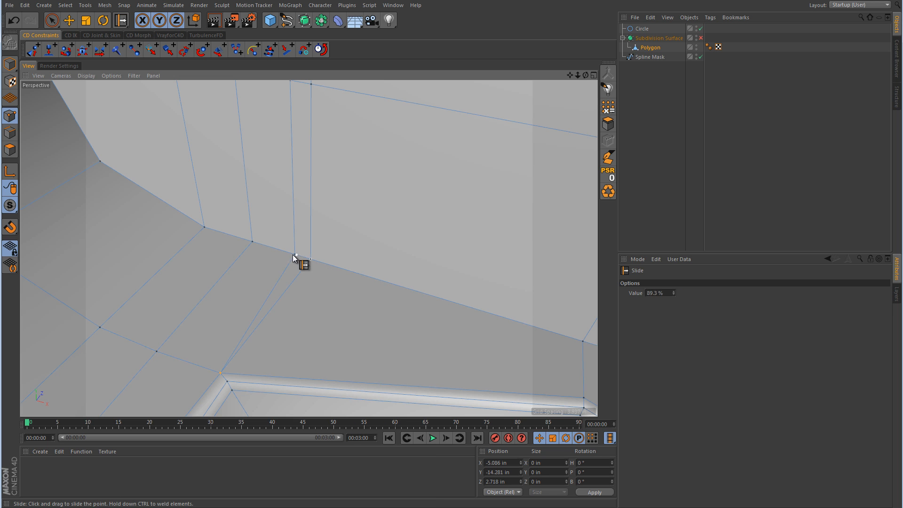
left_click_drag(572, 77, 453, 290)
left_click_drag(339, 247, 317, 241)
left_click_drag(342, 180, 320, 176)
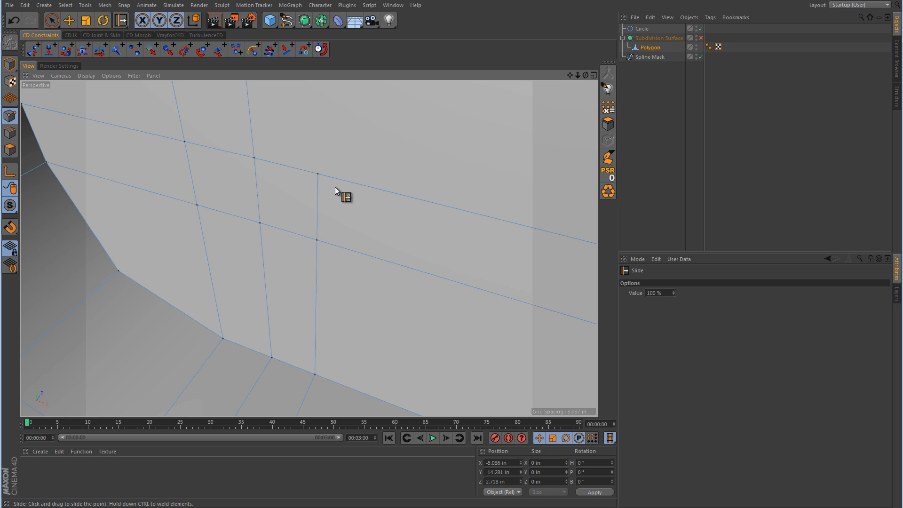
Move the newly welded corner point slightly away from the notch rim, to about X -5.079 in and Z 2.766 in.
left_click_drag(408, 254, 451, 257, "alt")
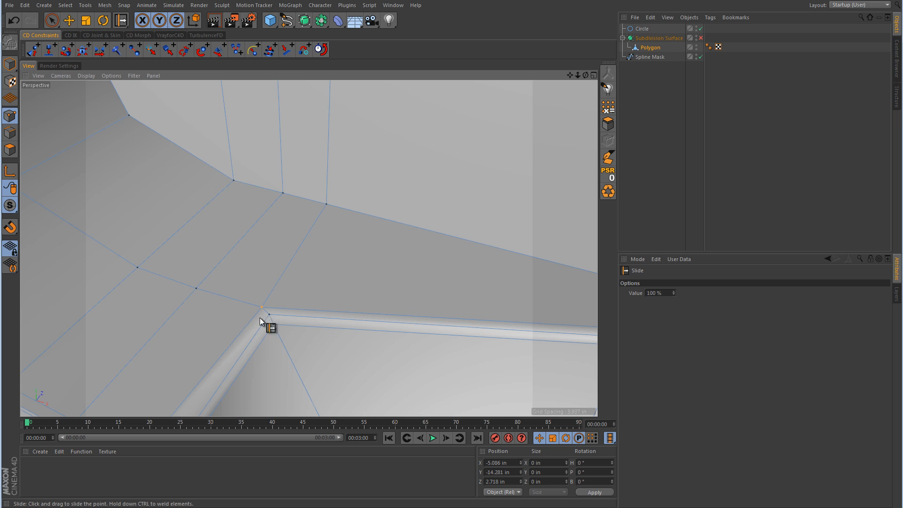
left_click(51, 21)
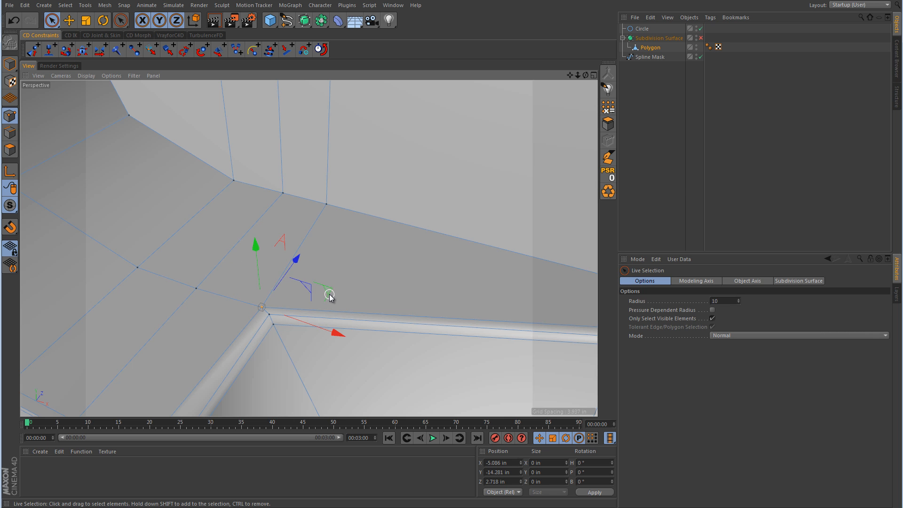
left_click_drag(329, 295, 328, 294)
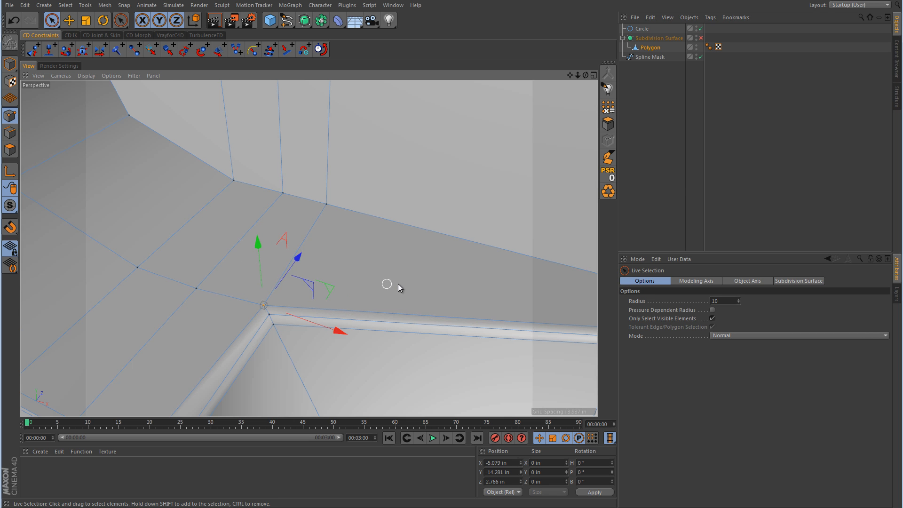
Enable the subdivision surface, clear the object selection and examine the smoothed notch and whole recess.
scroll(409, 293, "down", 8)
middle_click_drag(412, 321, 331, 278, "alt")
scroll(326, 269, "up", 2)
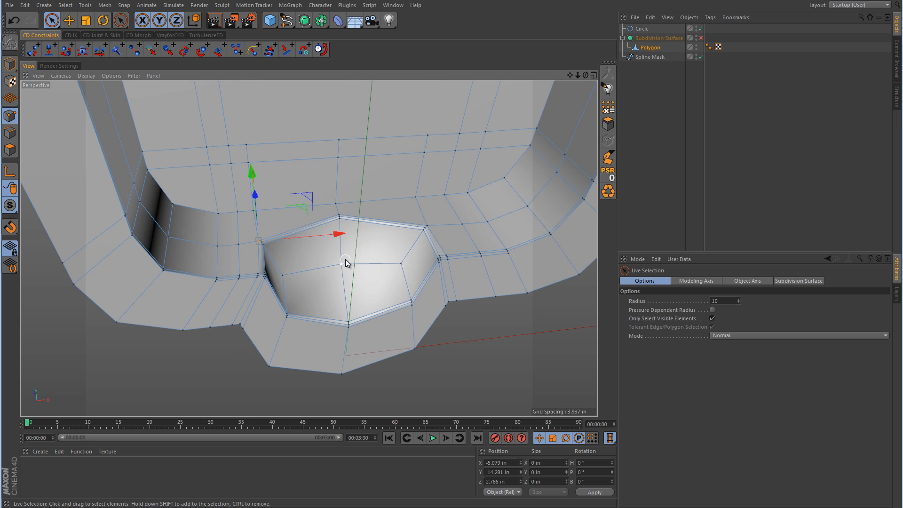
left_click(702, 38)
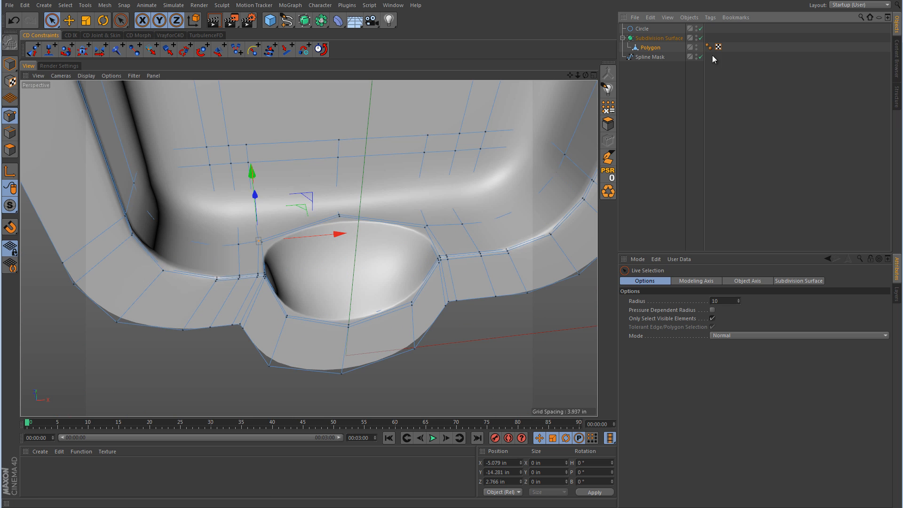
left_click(747, 108)
scroll(424, 267, "up", 2)
mouse_move(424, 266)
left_mouse_down("alt")
mouse_move(357, 256)
mouse_move(520, 252)
mouse_move(389, 253)
mouse_move(480, 244)
mouse_move(452, 253)
mouse_move(409, 336)
mouse_move(437, 277)
left_mouse_up("alt")
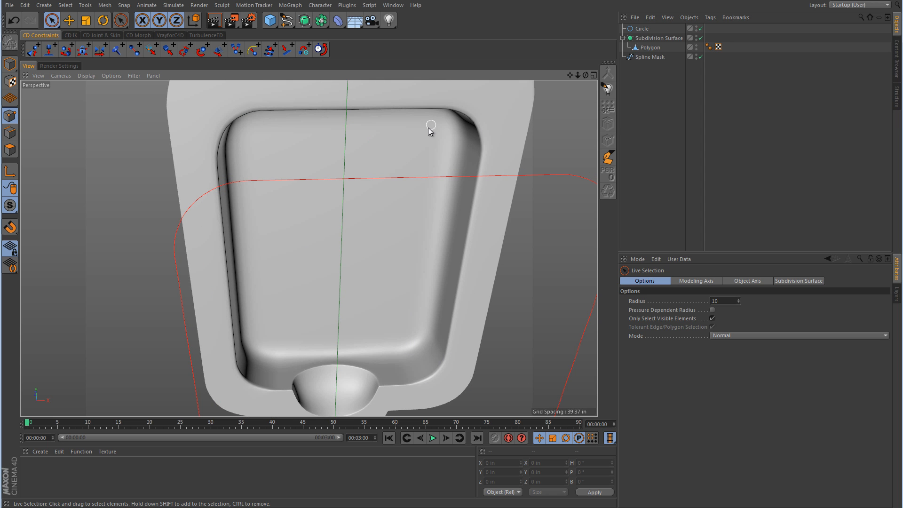
Disable the subdivision surface and knife a line of support cuts on the flange just outside the rounded lower corner of the recess rim.
left_click(701, 38)
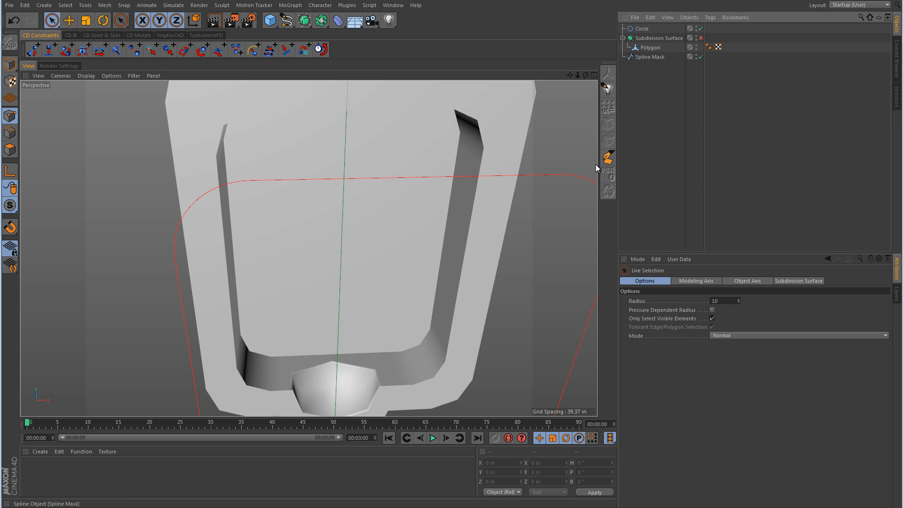
left_click_drag(595, 167, 480, 263, "alt")
left_click(653, 47)
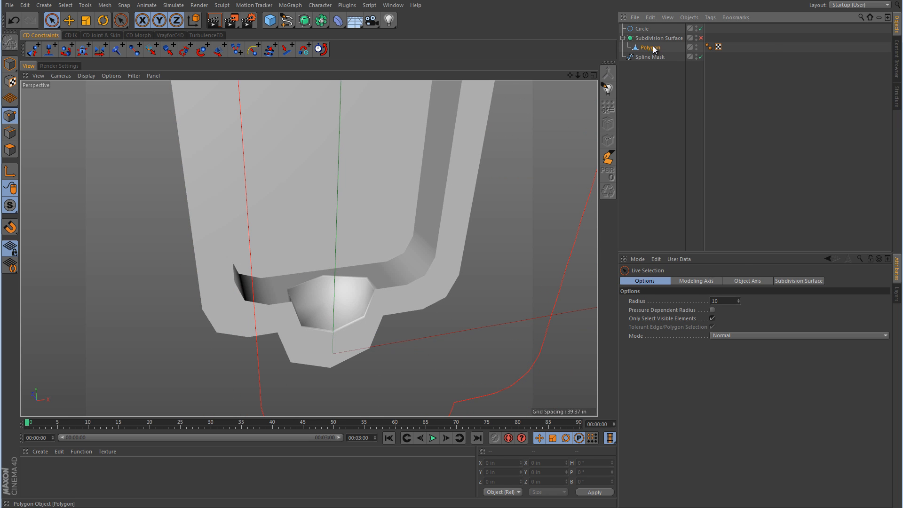
scroll(512, 273, "up", 10)
right_click(451, 311)
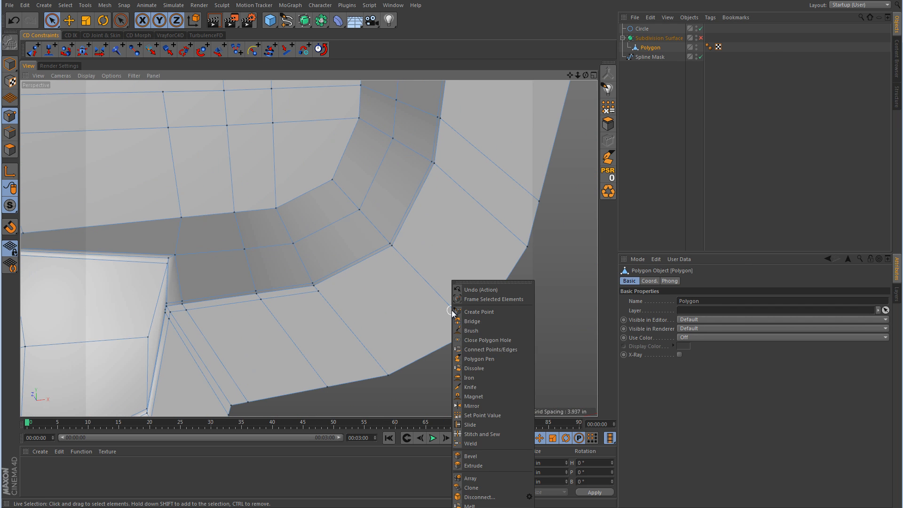
left_click(471, 387)
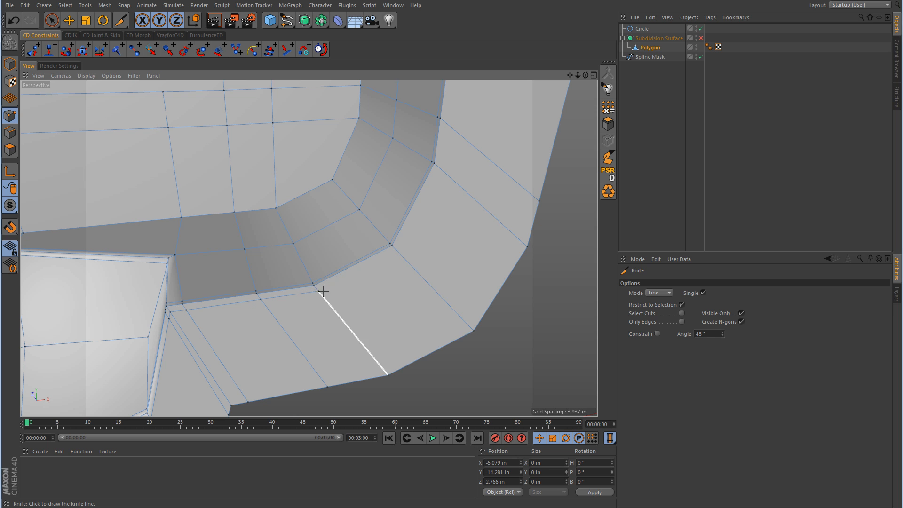
left_click_drag(396, 250, 439, 166)
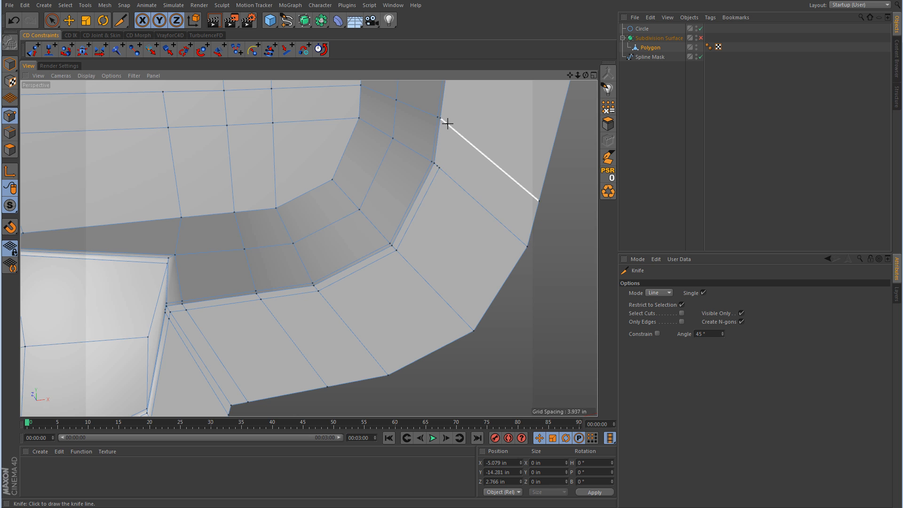
Undo the last knife cut and recut that segment along the rim, from the support line's end point to the next flange edge.
scroll(443, 157, "up", 5)
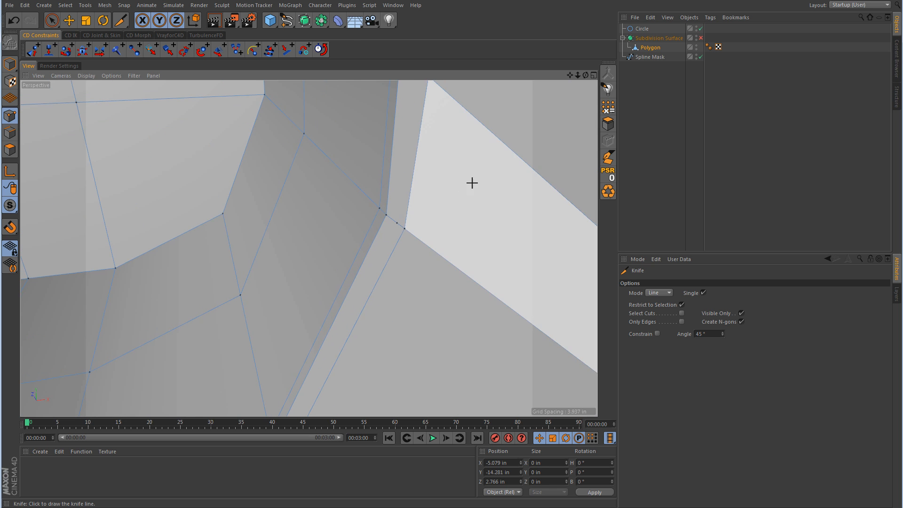
middle_click_drag(472, 182, 458, 246, "alt")
key("ctrl+z")
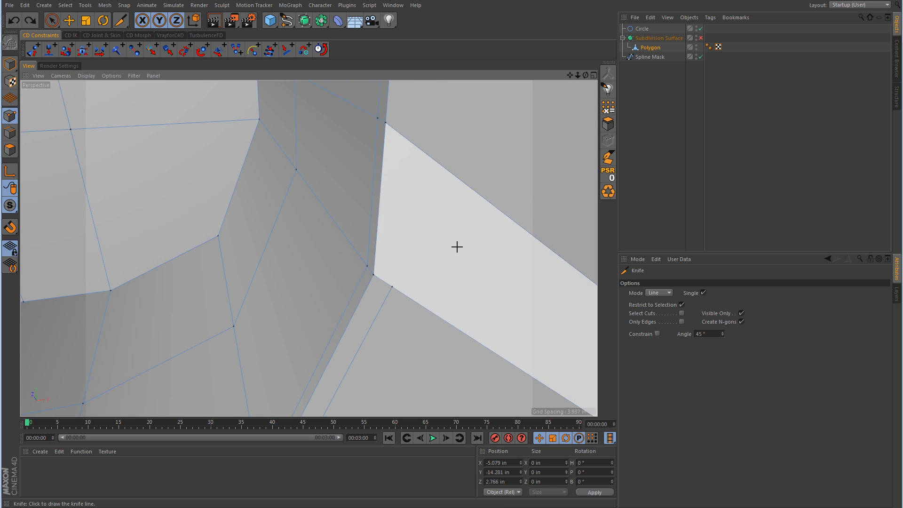
left_click_drag(393, 286, 400, 131)
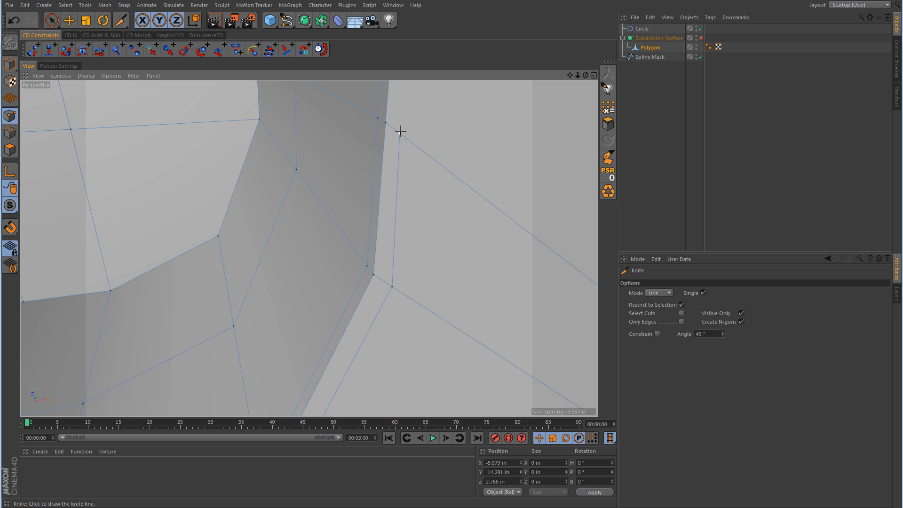
Knife matching support cuts on the flange around the recess's opposite lower corner and briefly preview the smoothed mesh.
right_click_drag(439, 163, 335, 272, "alt")
left_click_drag(335, 272, 351, 312, "alt")
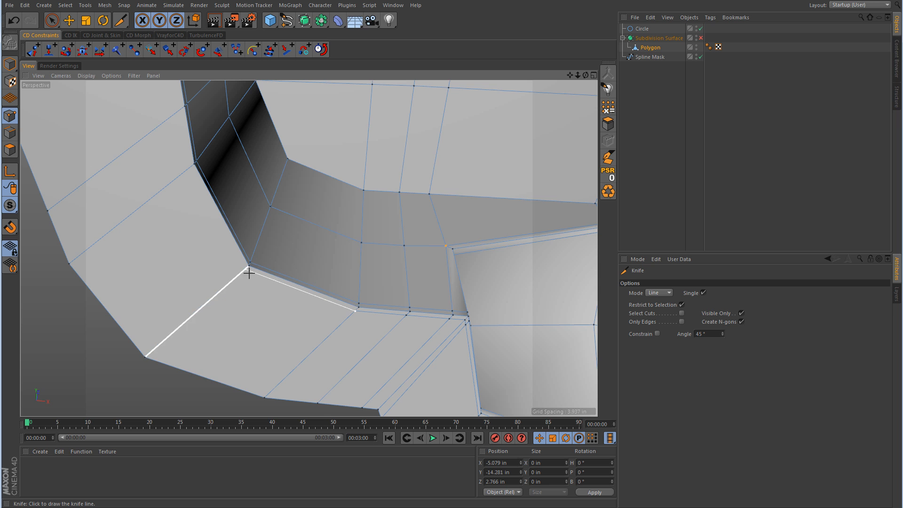
mouse_move(246, 268)
left_mouse_down()
mouse_move(218, 241)
mouse_move(187, 166)
left_mouse_up()
left_click_drag(178, 110, 396, 281, "alt")
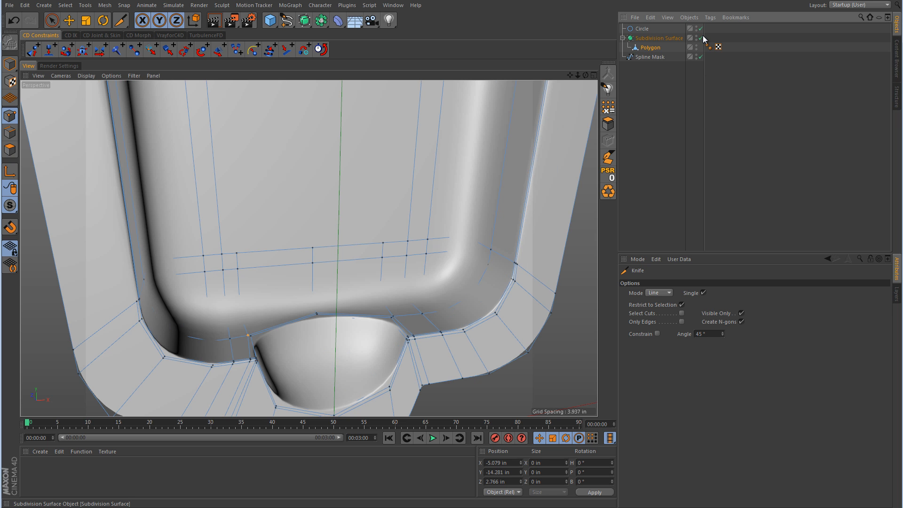
key("q")
key("q")
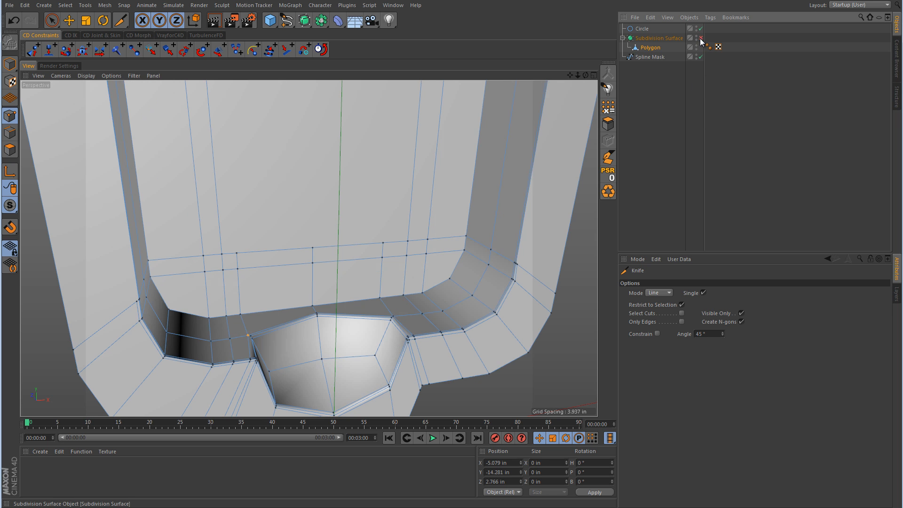
Set the Knife to Loop mode, add a loop cut around the recess wall close to the floor edge and enable the subdivision surface.
left_click(663, 292)
left_click(657, 329)
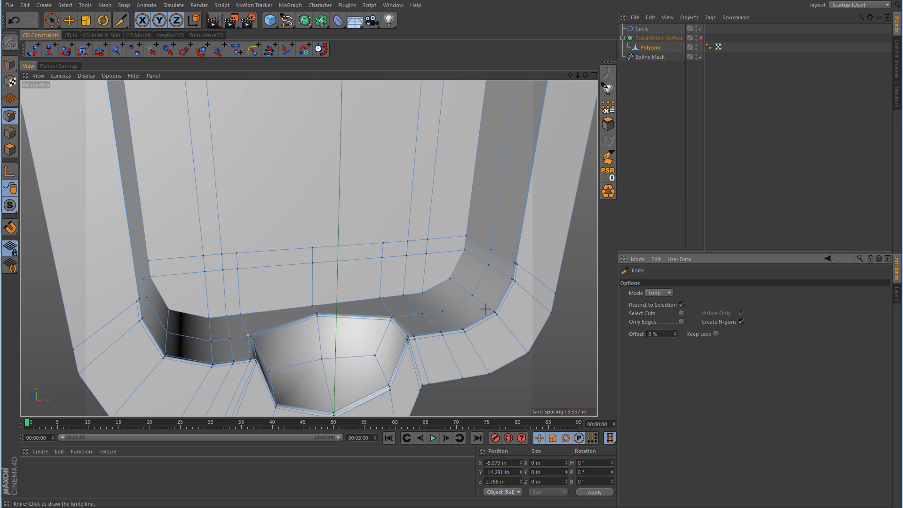
left_click(451, 283)
key("q")
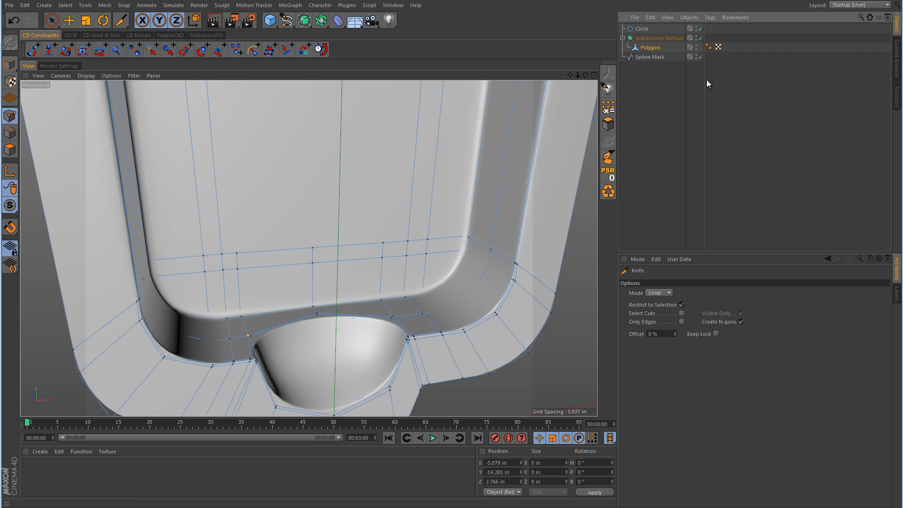
Inspect the smoothed recess as a whole, then examine the mesh edges up close at its lower corner rim.
left_click(706, 136)
scroll(421, 265, "down", 5)
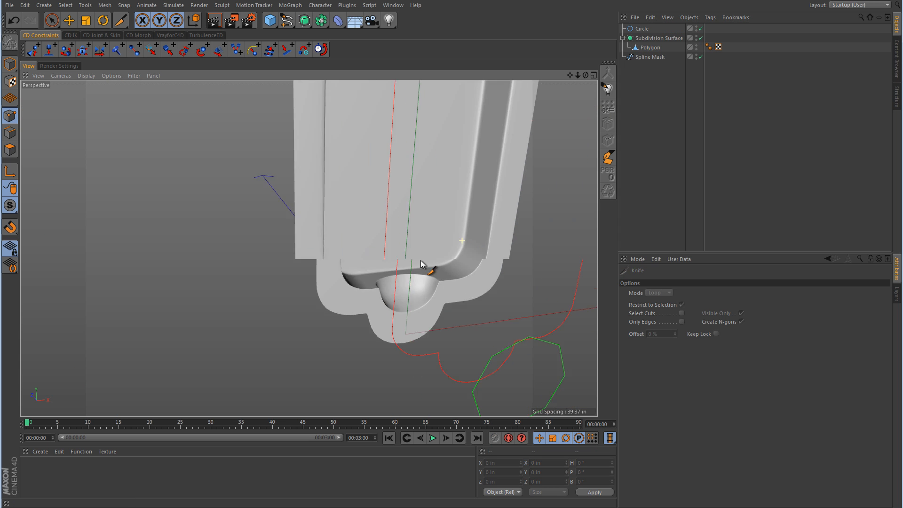
left_click_drag(421, 264, 453, 300, "alt")
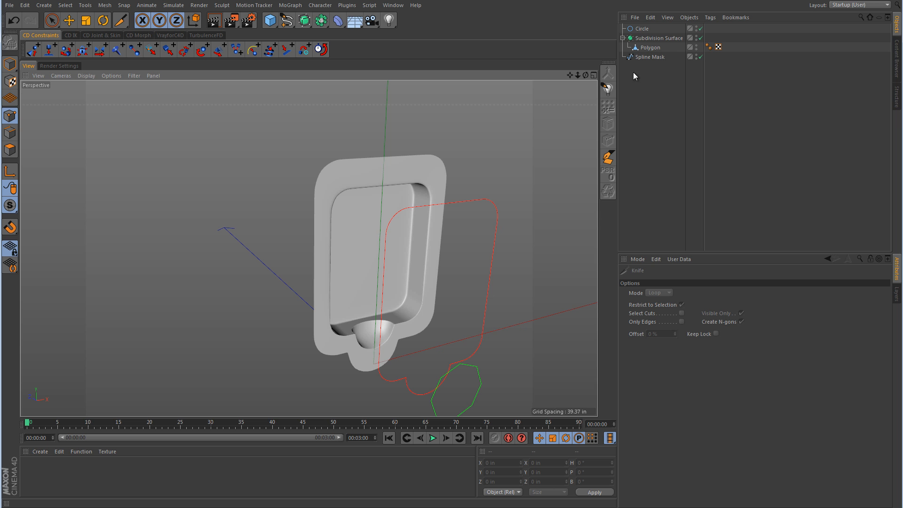
left_click(650, 48)
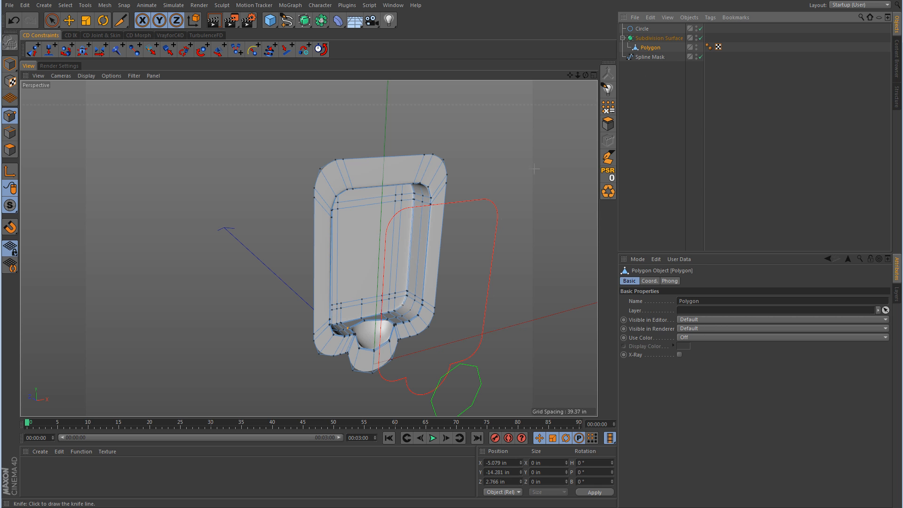
right_click_drag(424, 301, 594, 267, "alt")
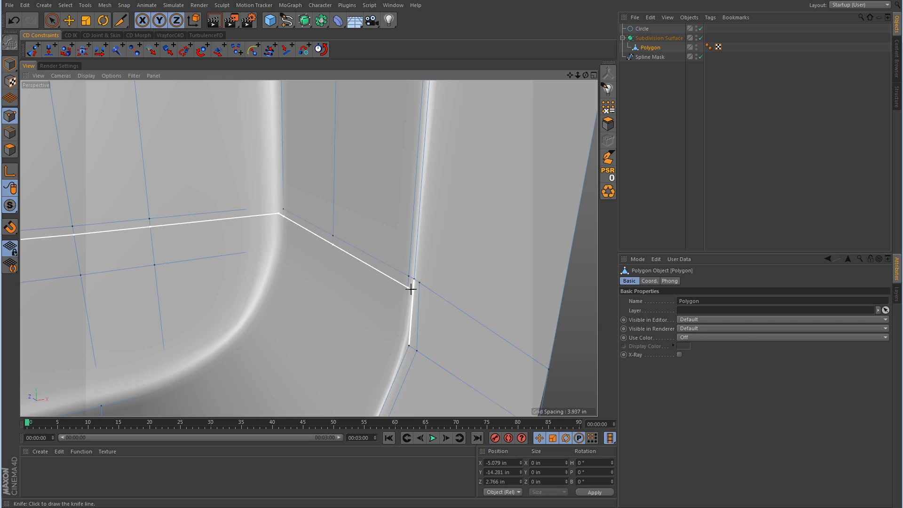
left_click(419, 283)
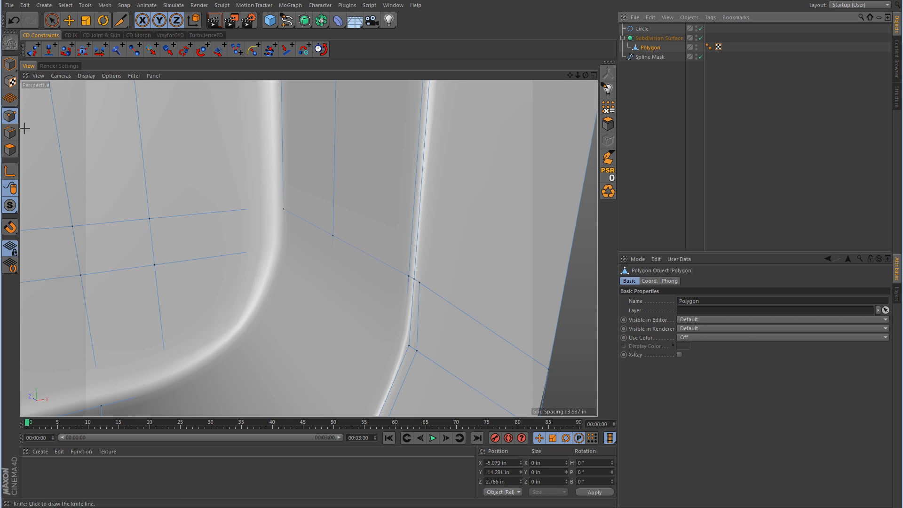
Disable the subdivision surface, flatten the flange's upper outer points with a Y size of 0 and raise them to about Y 20.4 in.
left_click_drag(52, 20, 85, 53)
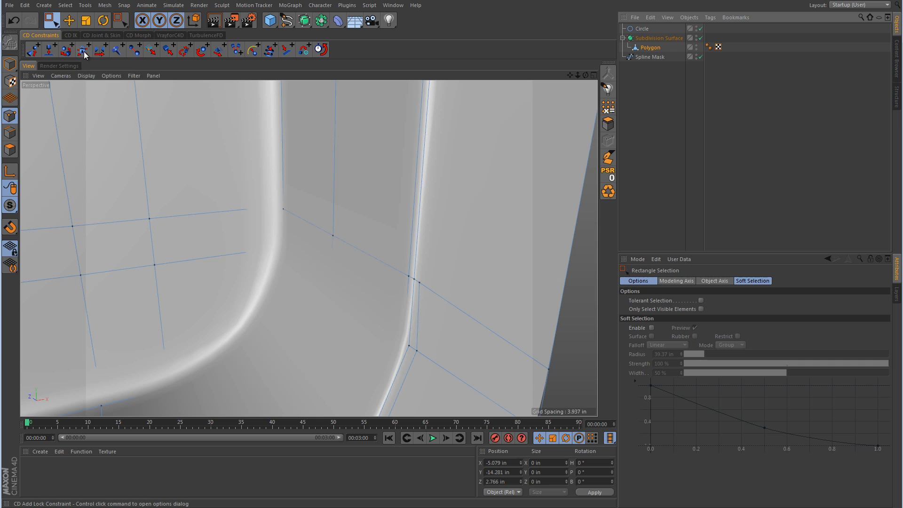
right_click_drag(333, 216, 198, 259, "alt")
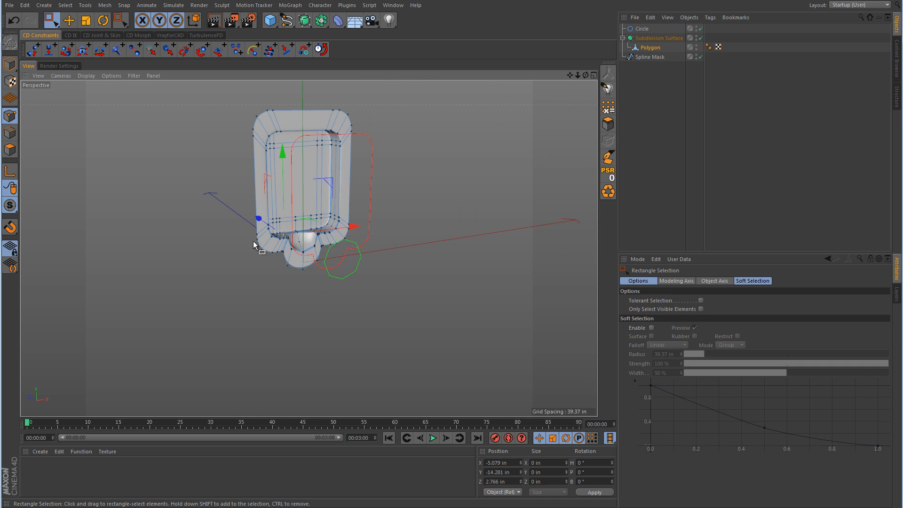
left_click_drag(253, 241, 323, 232, "alt")
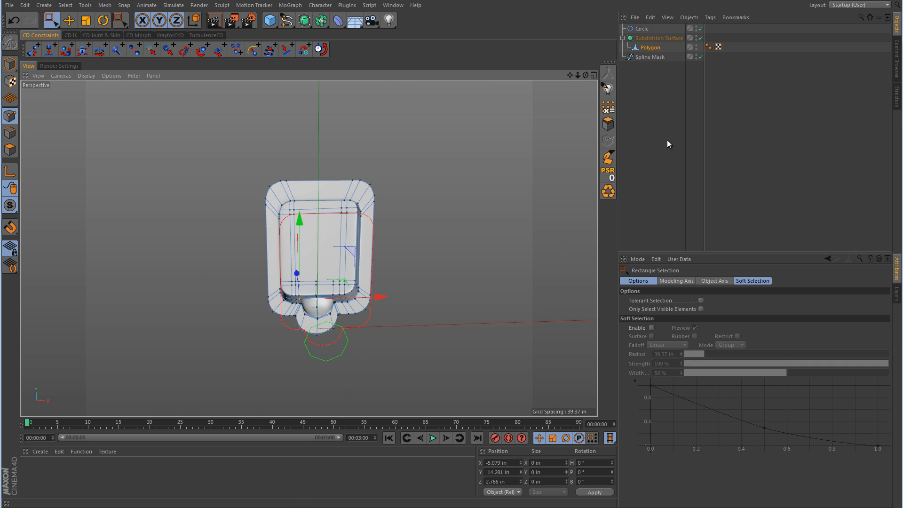
left_click(701, 38)
right_click_drag(321, 184, 352, 223, "alt")
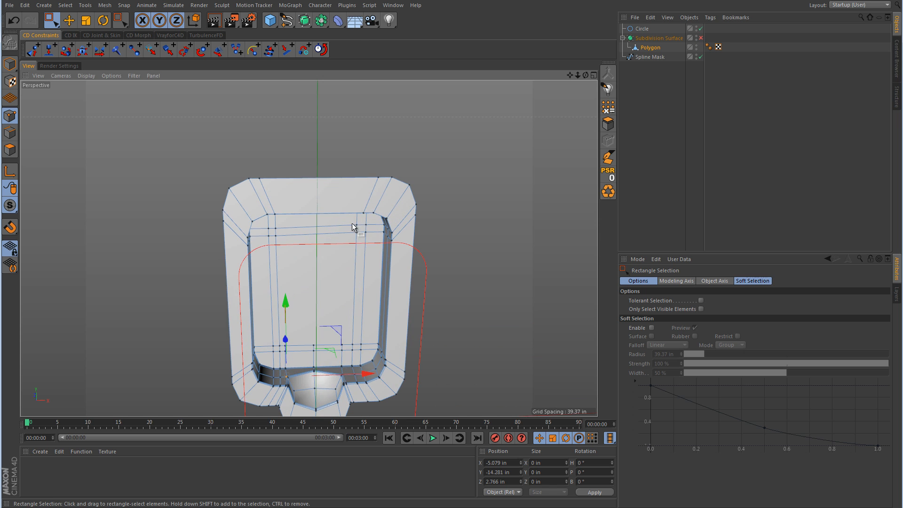
left_click_drag(352, 223, 338, 214, "alt")
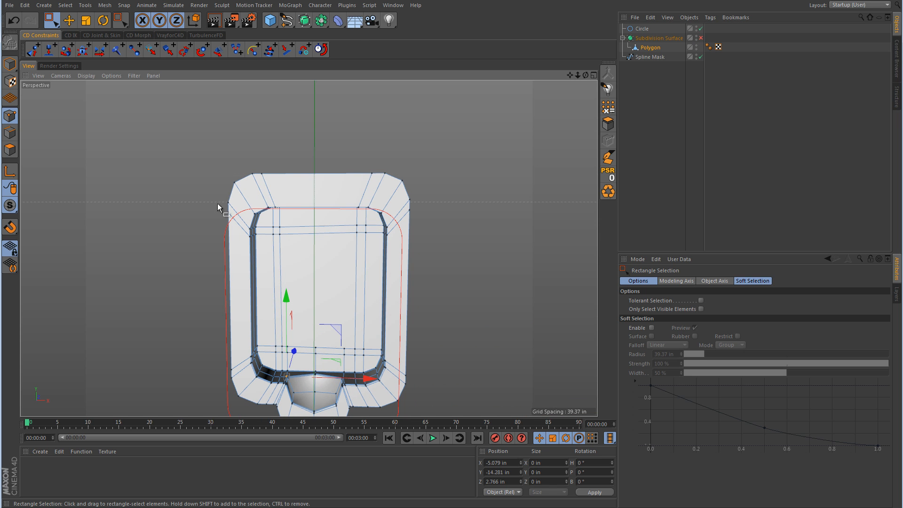
left_click_drag(210, 163, 241, 203)
left_click_drag(249, 151, 398, 205)
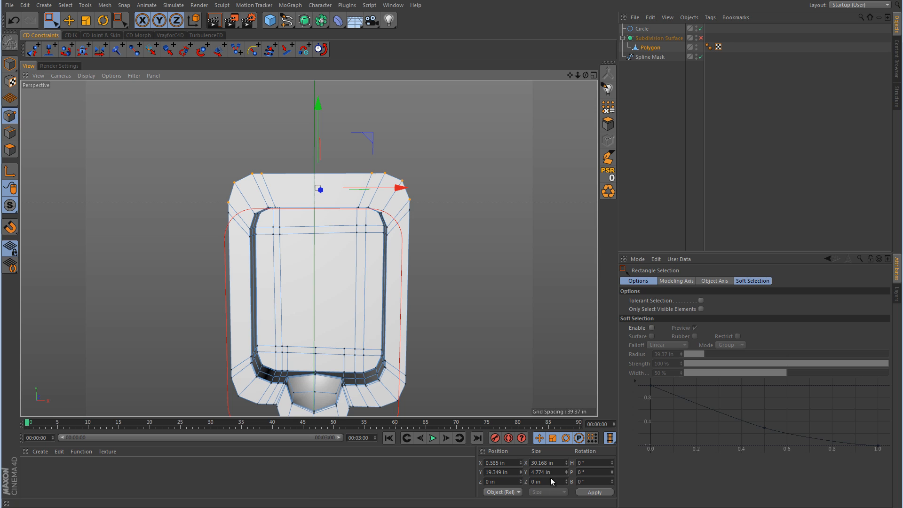
left_click(562, 472)
type("0")
key("Return")
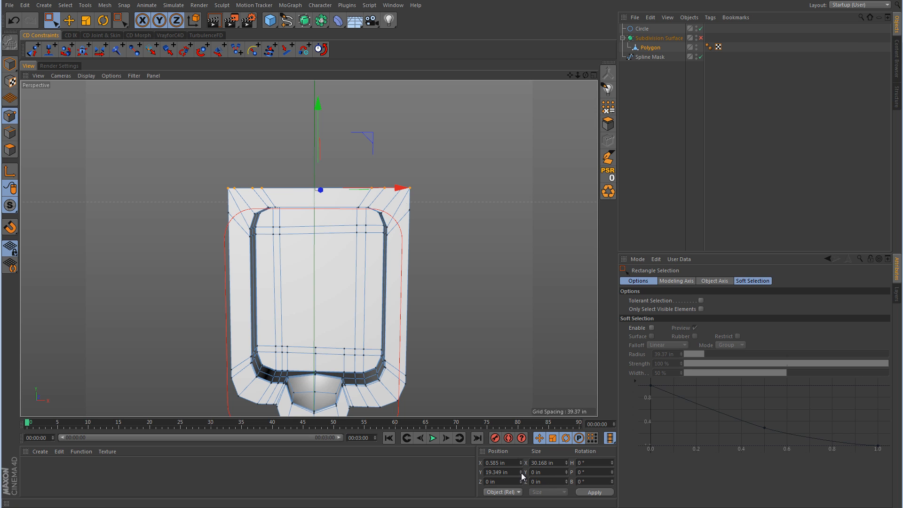
left_click_drag(323, 106, 327, 95)
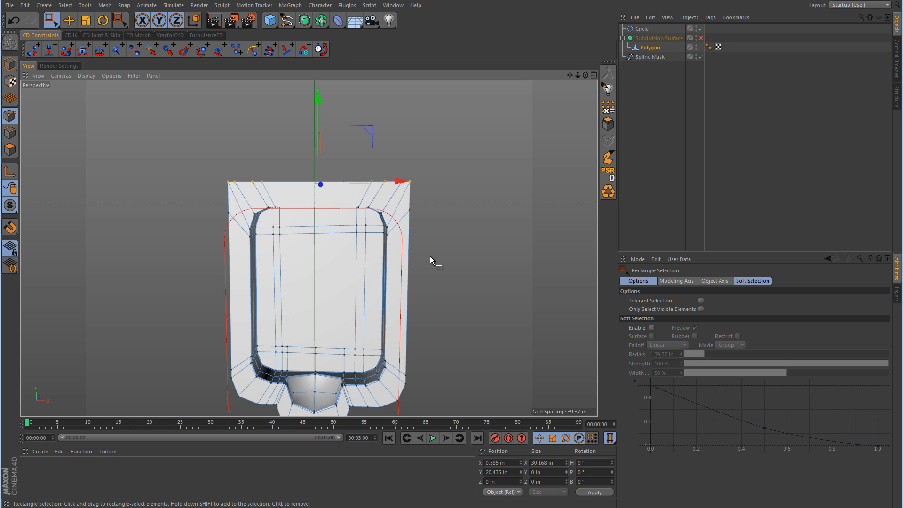
Square the flange's upper right corner by lowering the two side points and moving the adjacent top point outward about 1.4 in.
middle_click_drag(406, 251, 410, 226, "alt")
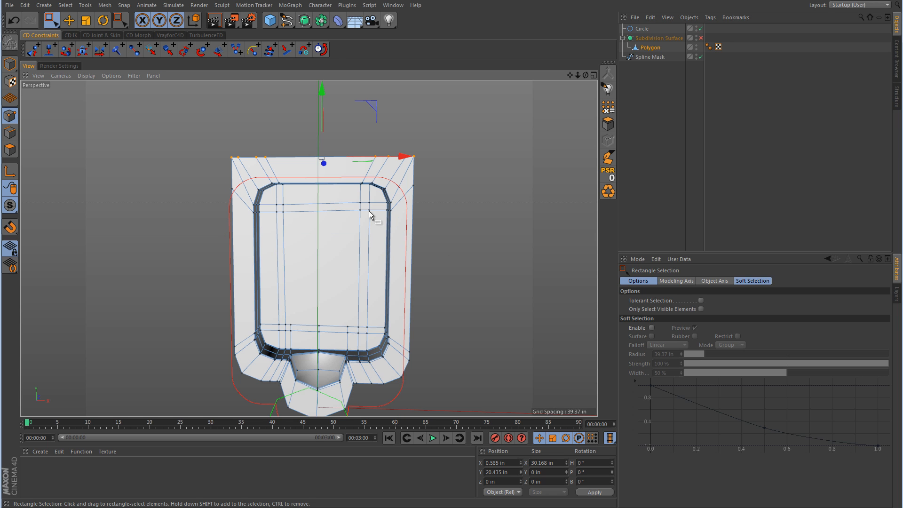
right_click_drag(296, 162, 347, 183, "alt")
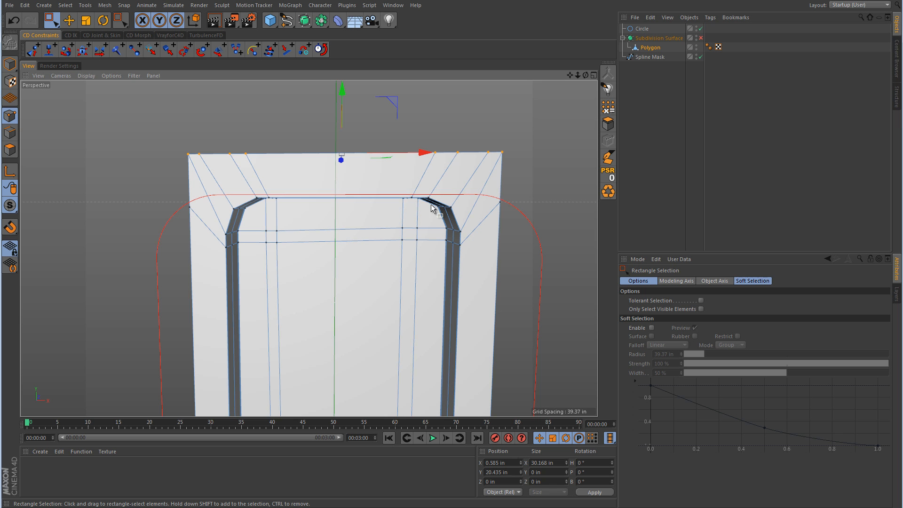
left_click_drag(471, 281, 399, 224, "alt")
right_click_drag(399, 224, 434, 218, "alt")
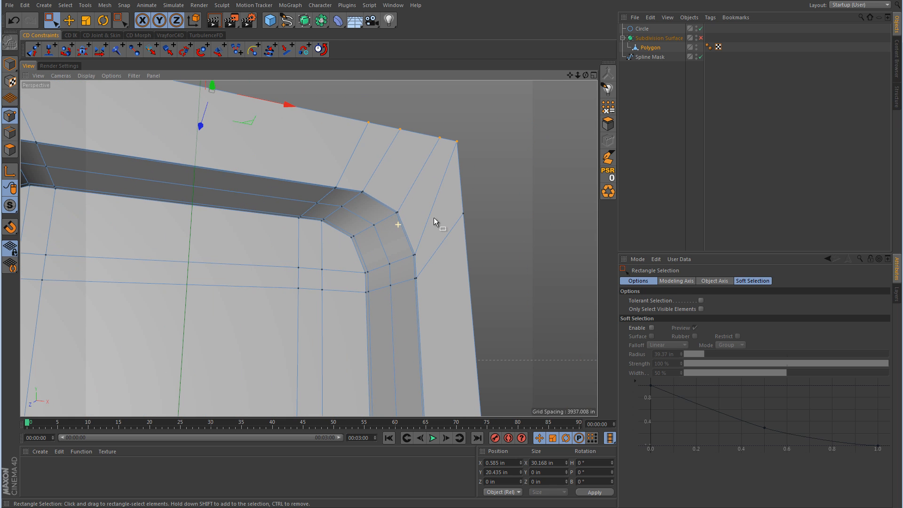
left_click(398, 212)
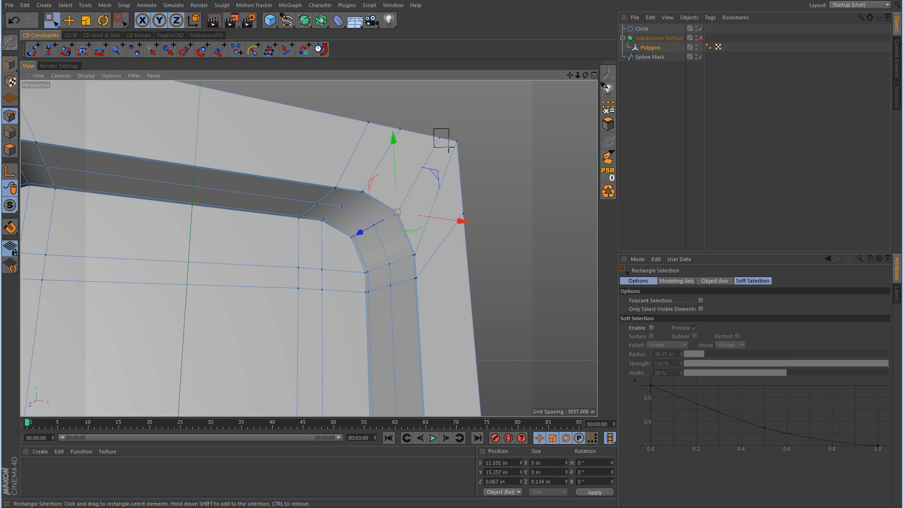
left_click_drag(449, 148, 450, 148)
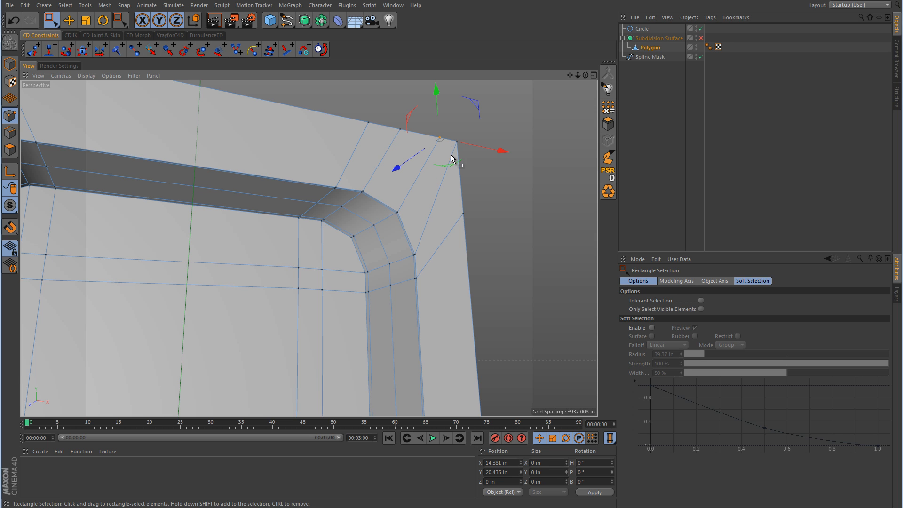
left_click_drag(479, 118, 459, 233)
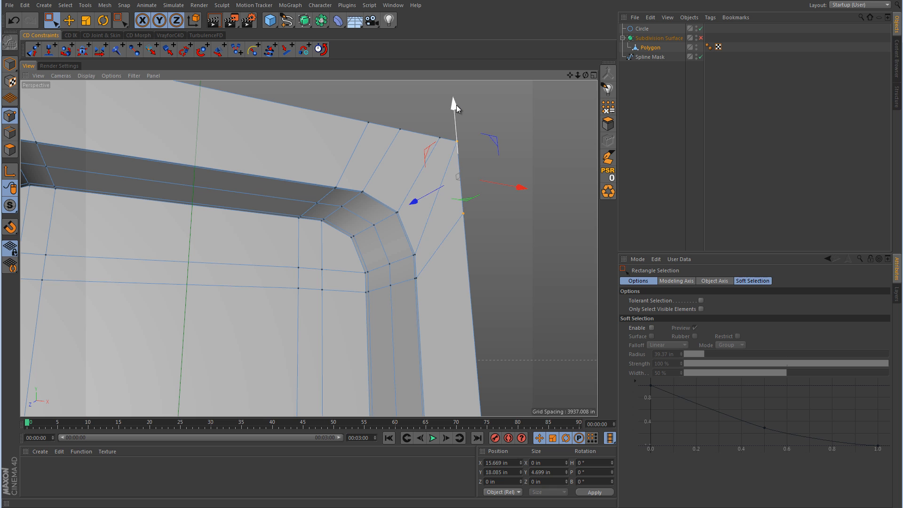
left_click_drag(457, 106, 463, 156)
left_click_drag(459, 124, 424, 157)
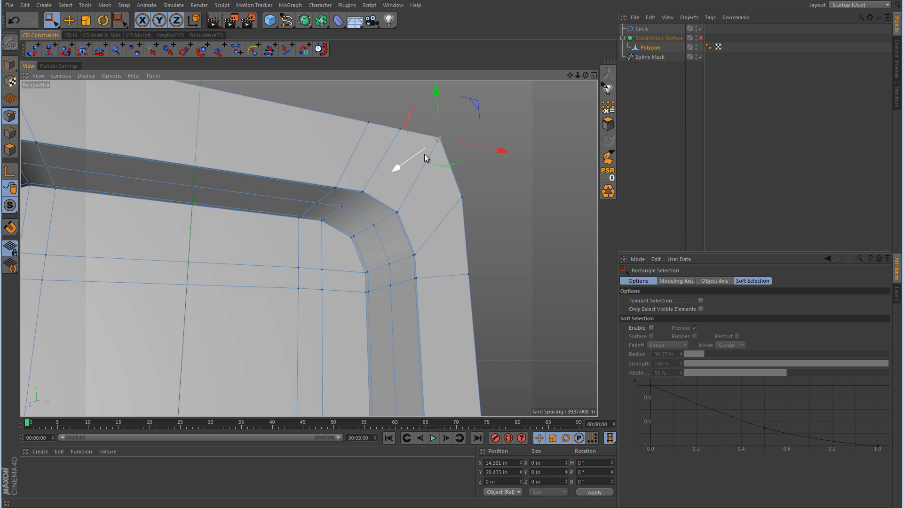
left_click_drag(486, 150, 503, 152)
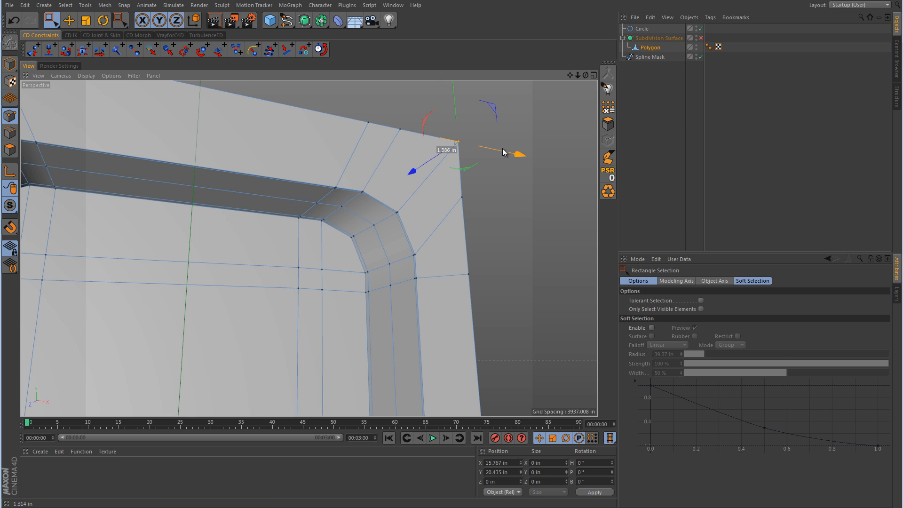
Square the upper left flange corner the same way, lowering its two side points and shifting the adjacent top point outward.
right_click_drag(482, 169, 453, 189, "alt")
left_click_drag(453, 189, 413, 198, "alt")
middle_click_drag(308, 163, 392, 197, "alt")
right_click_drag(341, 208, 398, 206, "alt")
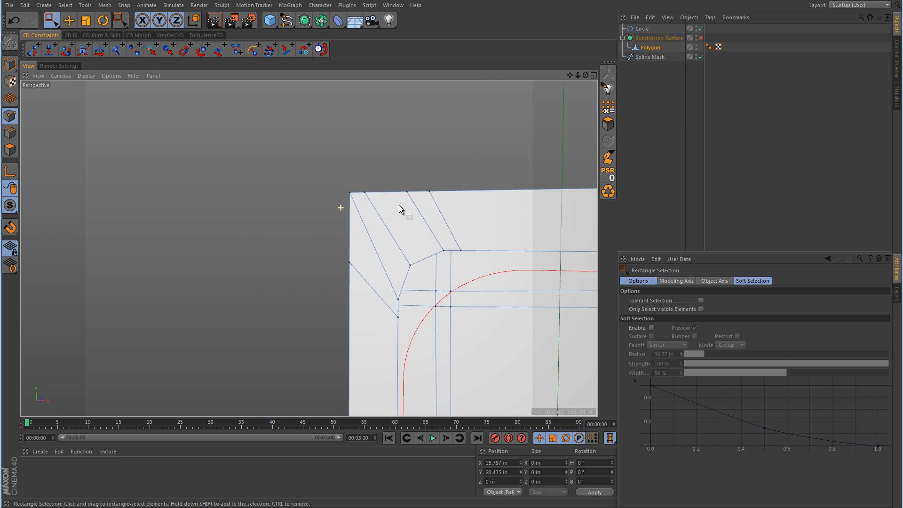
left_click_drag(334, 165, 370, 289)
left_click_drag(351, 141, 367, 177)
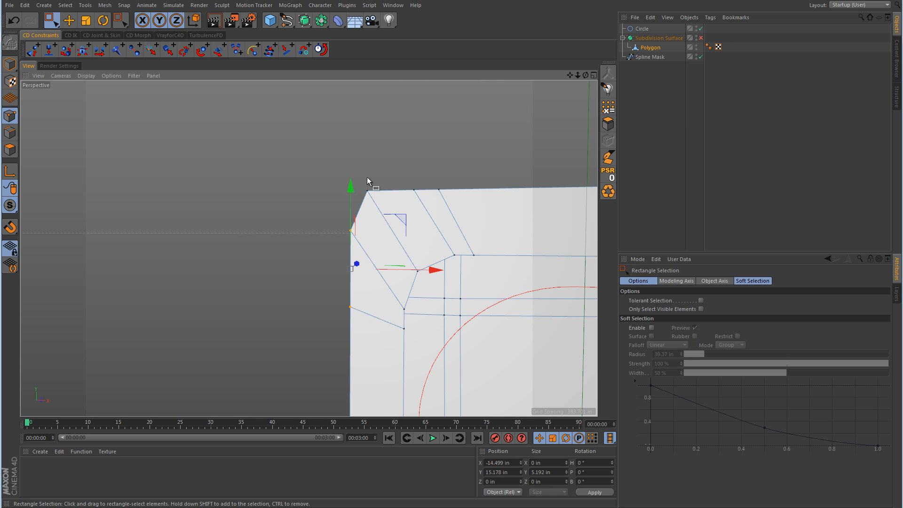
left_click(368, 190)
left_click_drag(447, 189, 436, 194)
Select all lower outer flange points including both corners, flatten them with a Y size of 0 and lower them to about Y -22.5 in.
right_click_drag(458, 228, 416, 264, "alt")
middle_click_drag(512, 292, 423, 151, "alt")
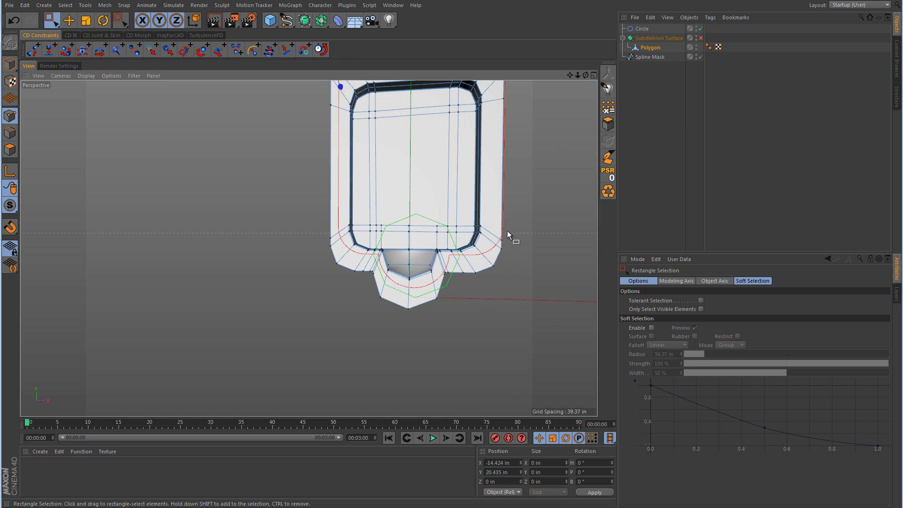
scroll(484, 276, "up", 5)
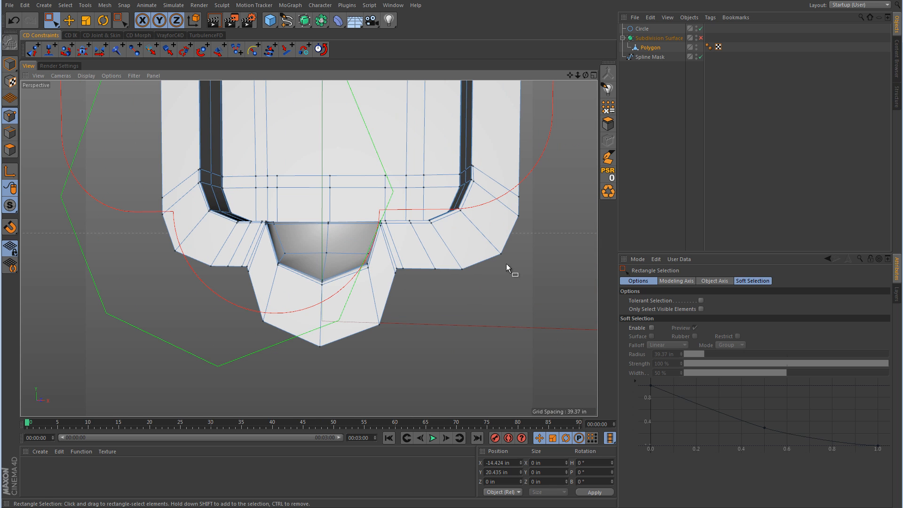
left_click_drag(475, 292, 384, 261)
left_click_drag(406, 300, 270, 374)
left_click_drag(200, 251, 264, 288, "shift")
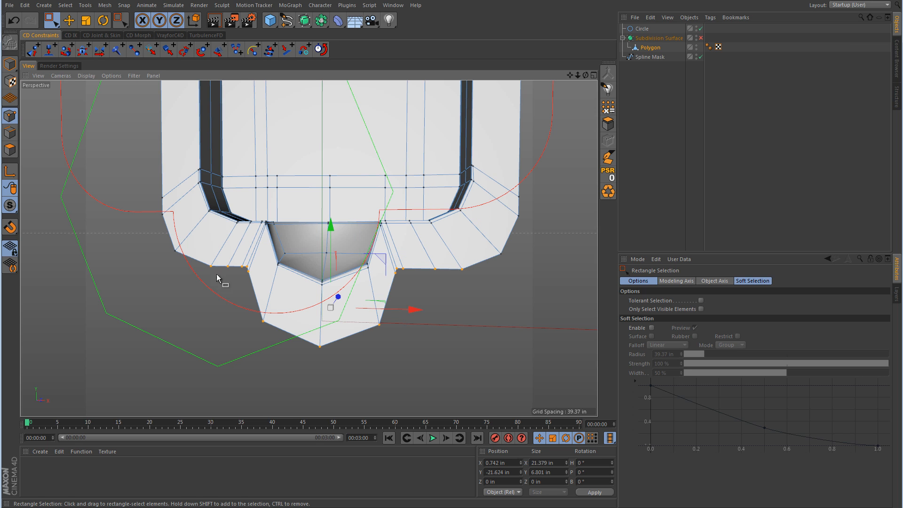
left_click_drag(165, 243, 191, 259, "shift")
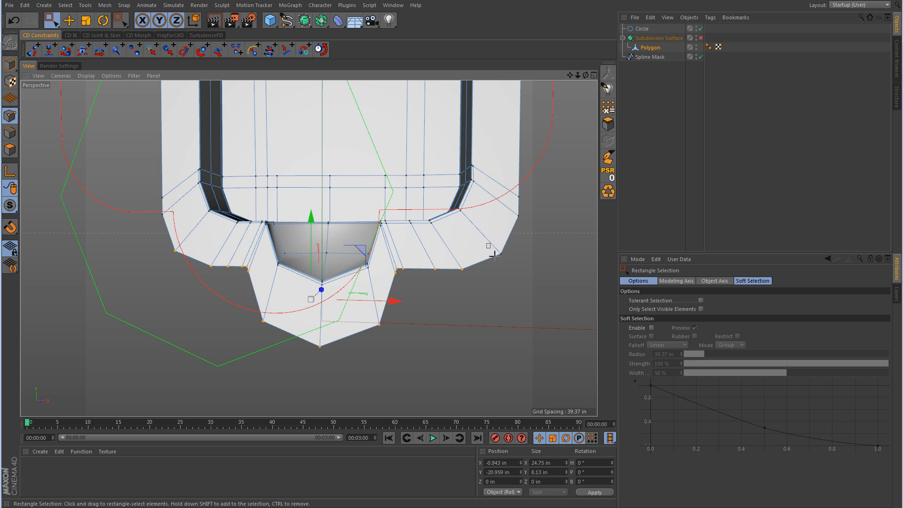
left_click_drag(493, 254, 515, 274, "shift")
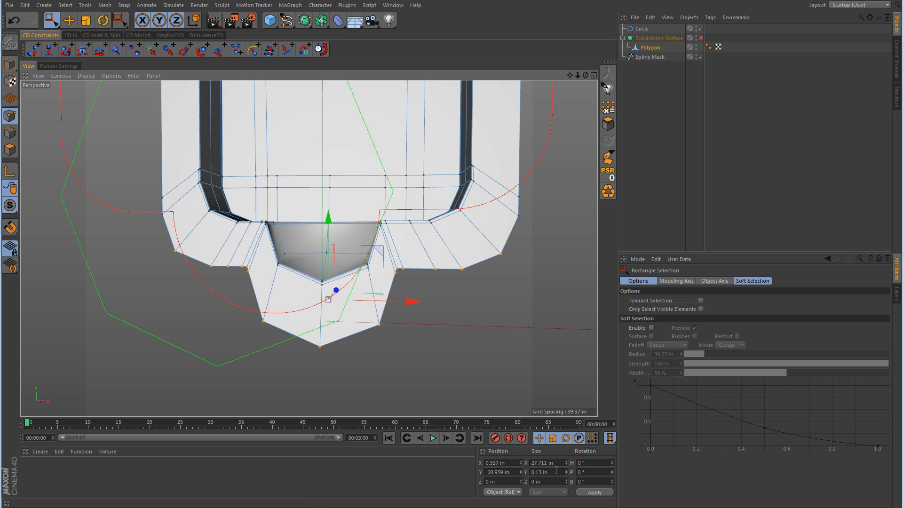
left_click_drag(557, 471, 520, 475)
type("0")
key("Return")
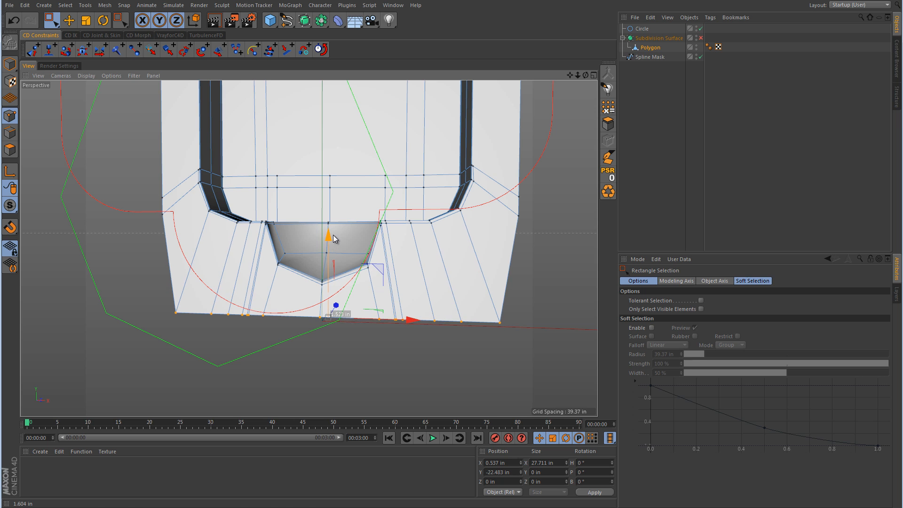
Move the flange's two lower corner points outward in X to square the bottom corners with the sides.
left_click_drag(513, 344, 487, 310)
left_click_drag(566, 324, 582, 324)
left_click_drag(165, 326, 185, 305)
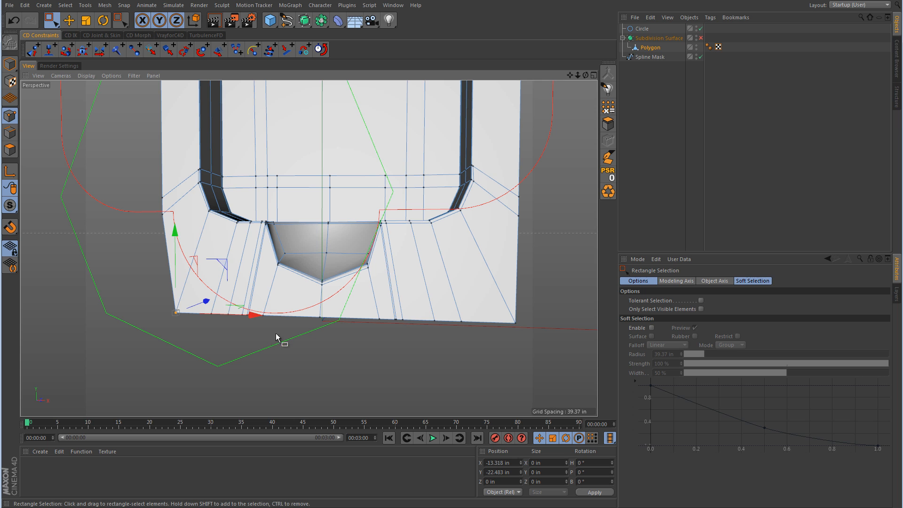
left_click_drag(258, 314, 242, 317)
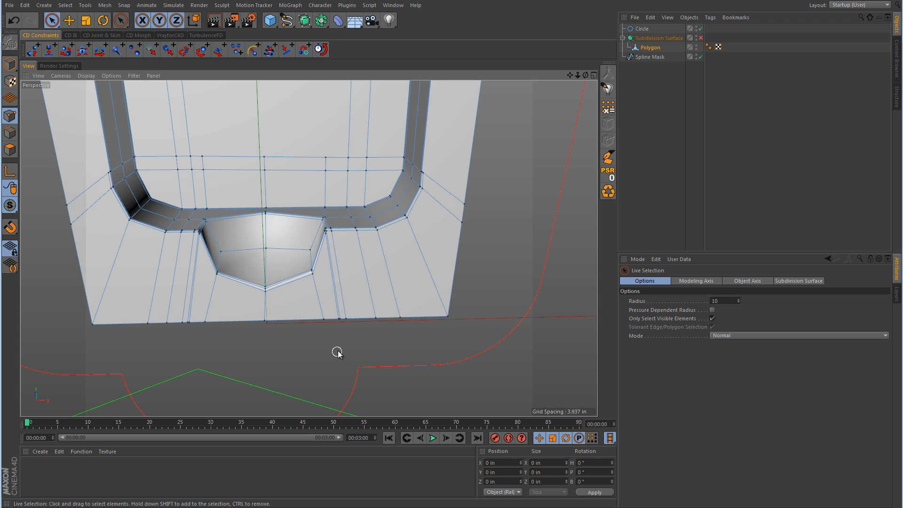
Select the close parallel edges beside the thumb notch's right corner and dissolve the adjoining narrow flange polygons into one.
left_click(10, 132)
scroll(322, 281, "up", 5)
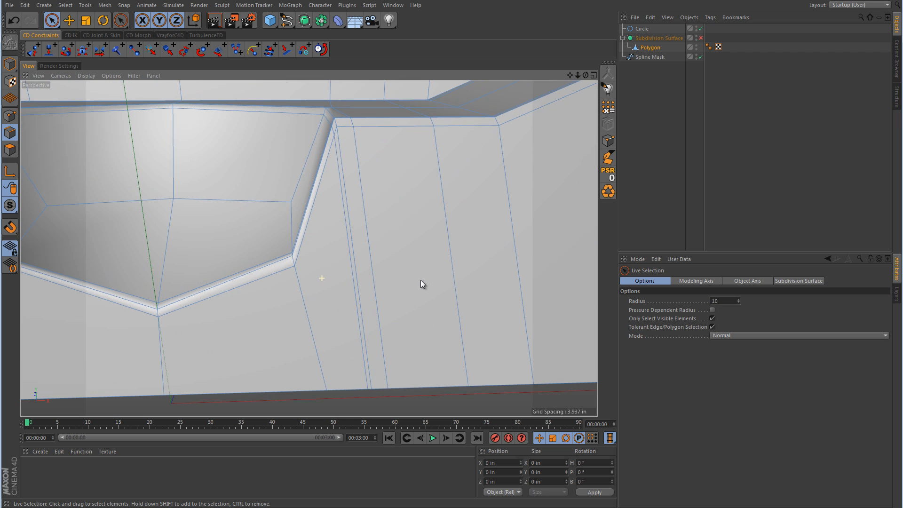
left_click(354, 263)
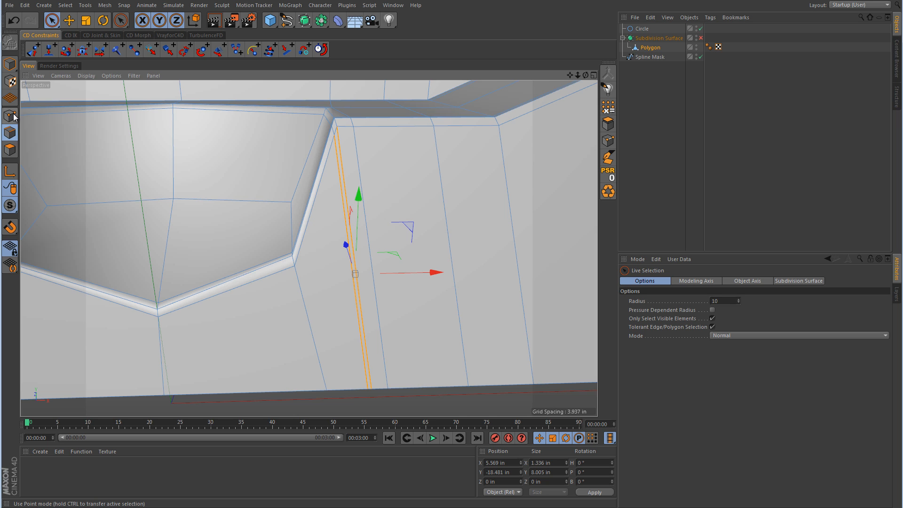
left_click(10, 150)
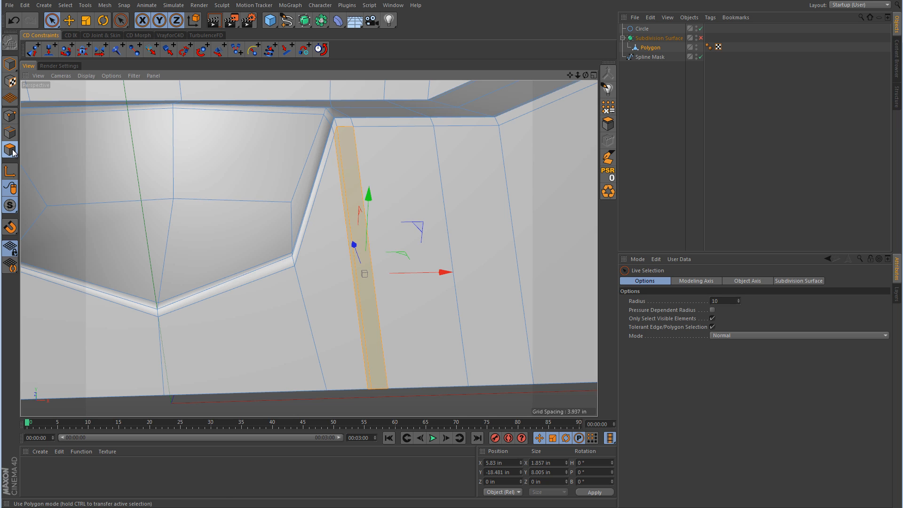
left_click(399, 177)
left_click(347, 166)
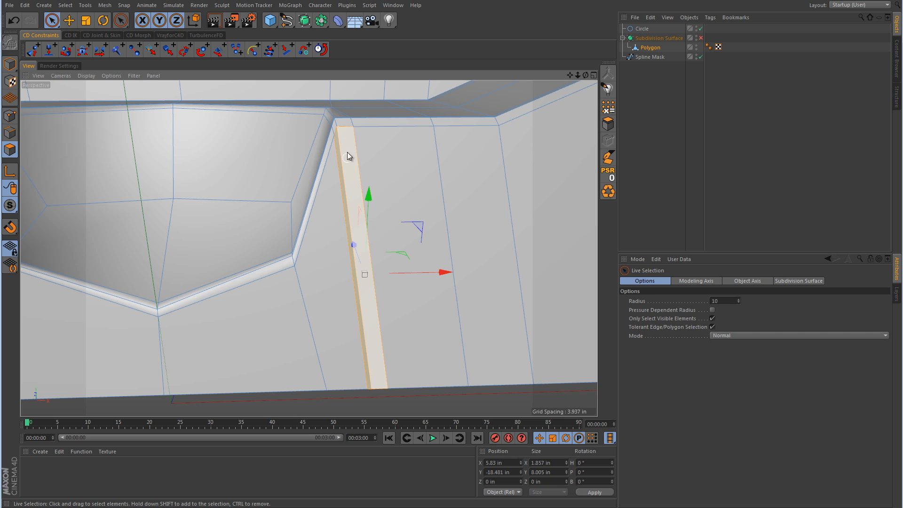
left_click(352, 162)
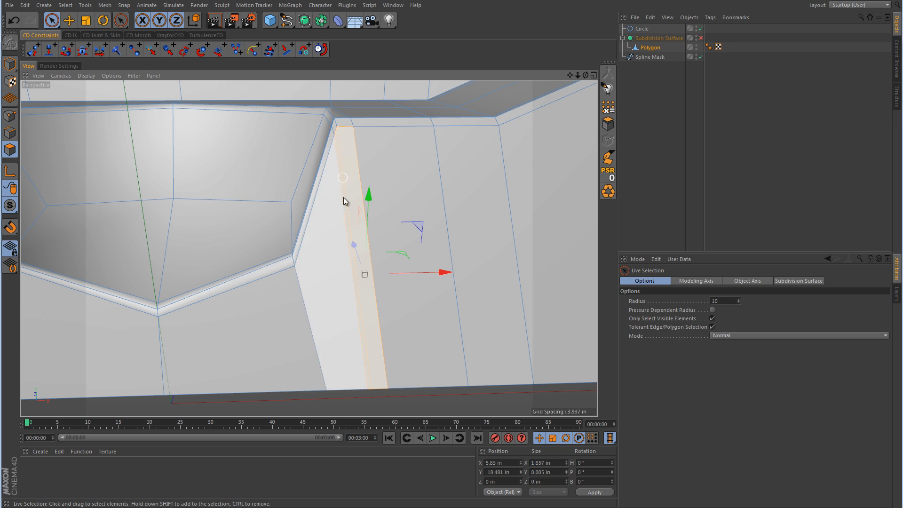
right_click(350, 183)
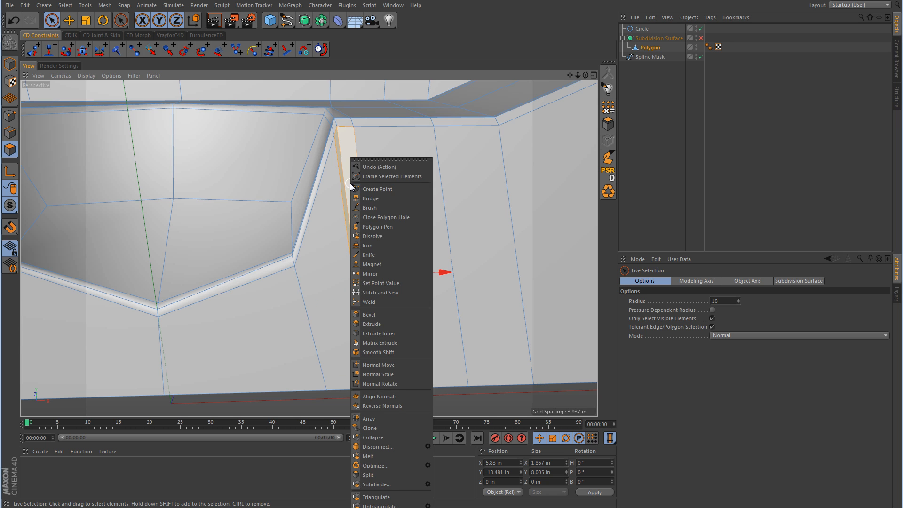
left_click(368, 236)
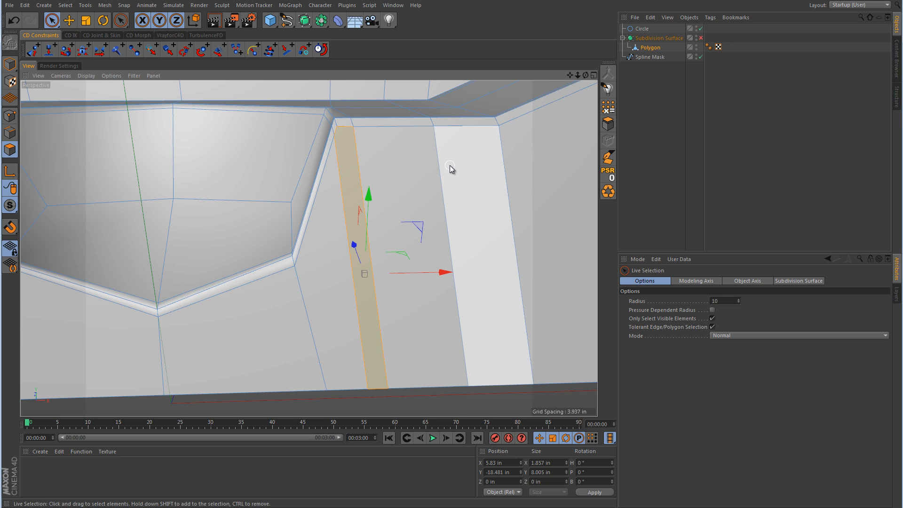
Preview the smoothed thumb notch corner with the subdivision surface enabled, then turn it off again.
left_click(702, 38)
left_click(737, 97)
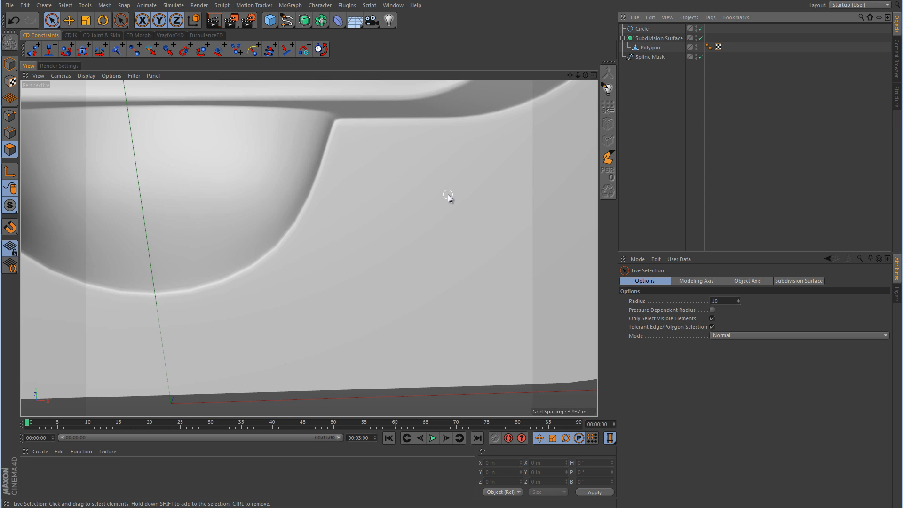
left_click(701, 38)
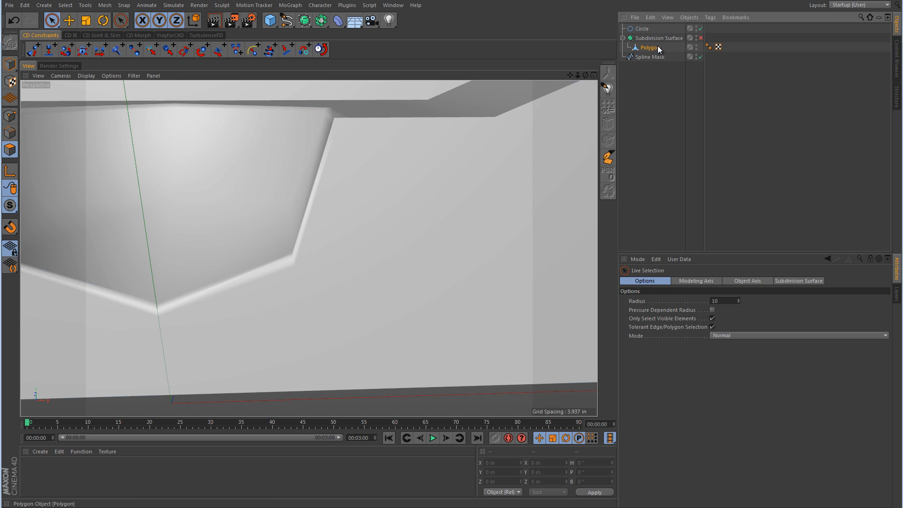
Space out the flange's bottom-edge points right of the thumb notch, moving one outward to about X 7.69 in and another inward to about X 4.15 in.
left_click(658, 47)
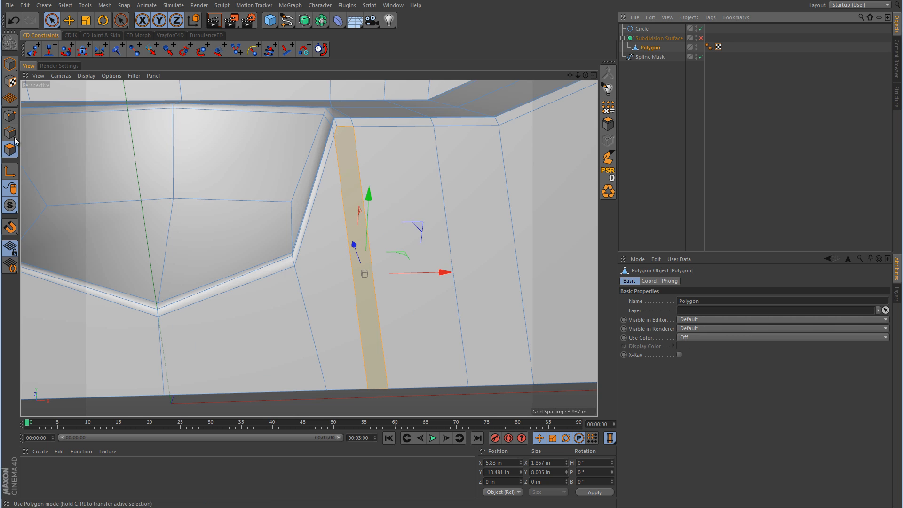
left_click(10, 116)
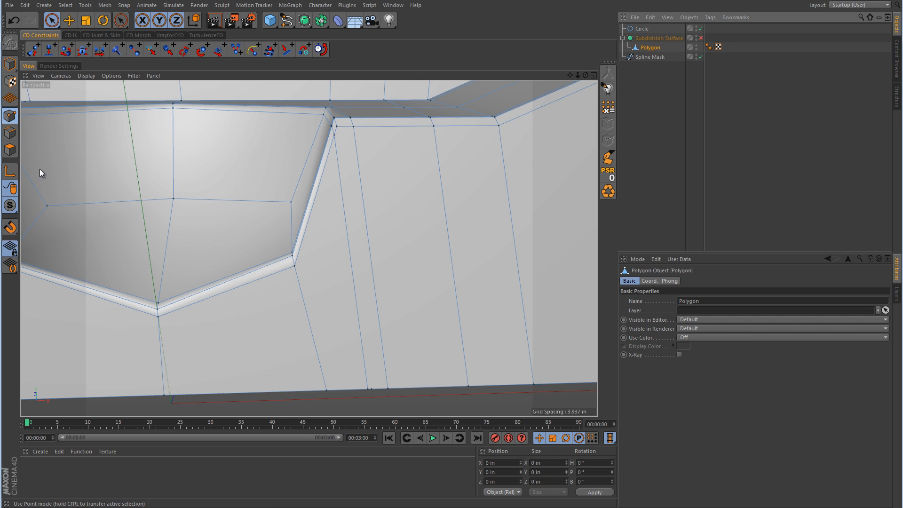
left_click(373, 389)
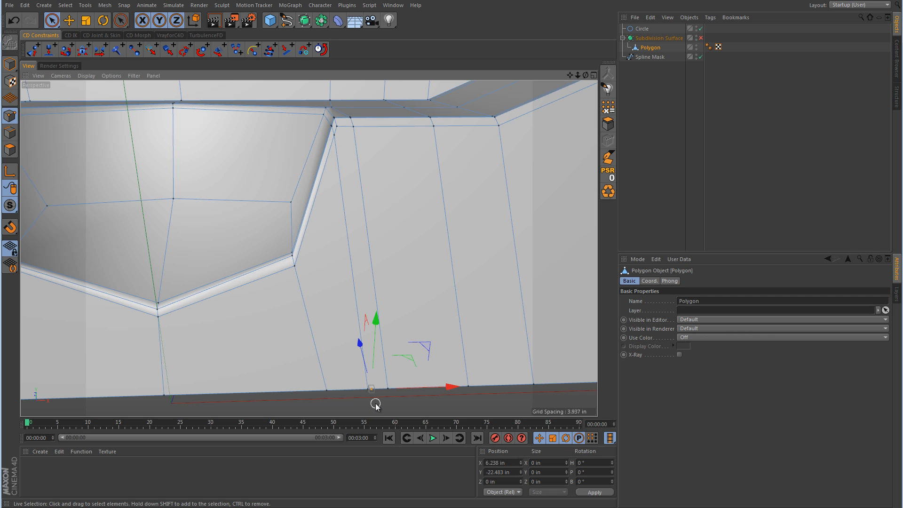
left_click(374, 403)
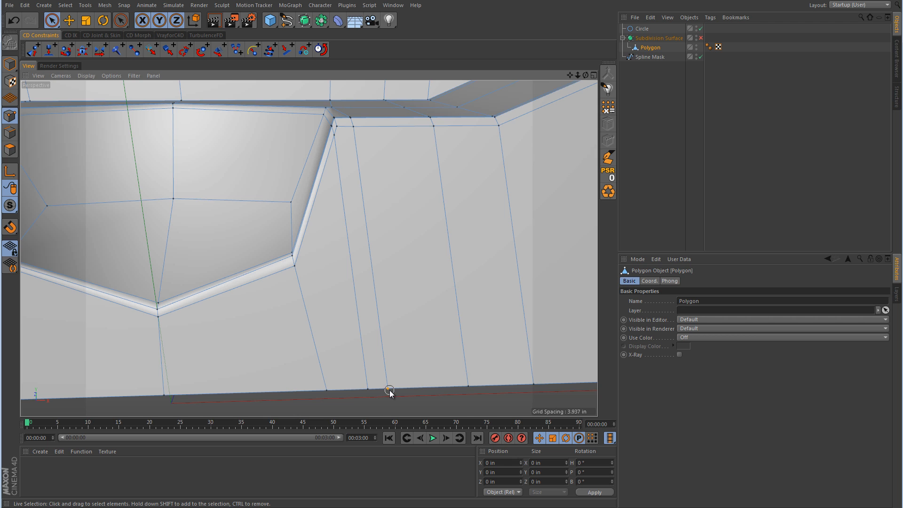
left_click(389, 391)
mouse_move(468, 388)
left_mouse_down()
mouse_move(499, 388)
mouse_move(484, 388)
left_mouse_up()
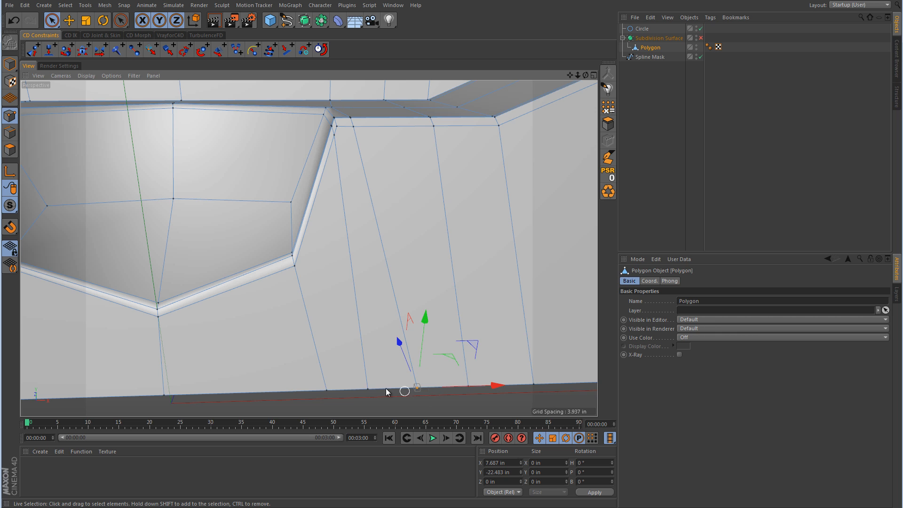
left_click(327, 390)
left_click_drag(398, 391, 381, 388)
Select the narrow adjoining flange polygons beside the thumb notch's left corner and merge them into one polygon.
left_click_drag(430, 298, 330, 314, "alt")
right_click_drag(317, 288, 359, 286, "alt")
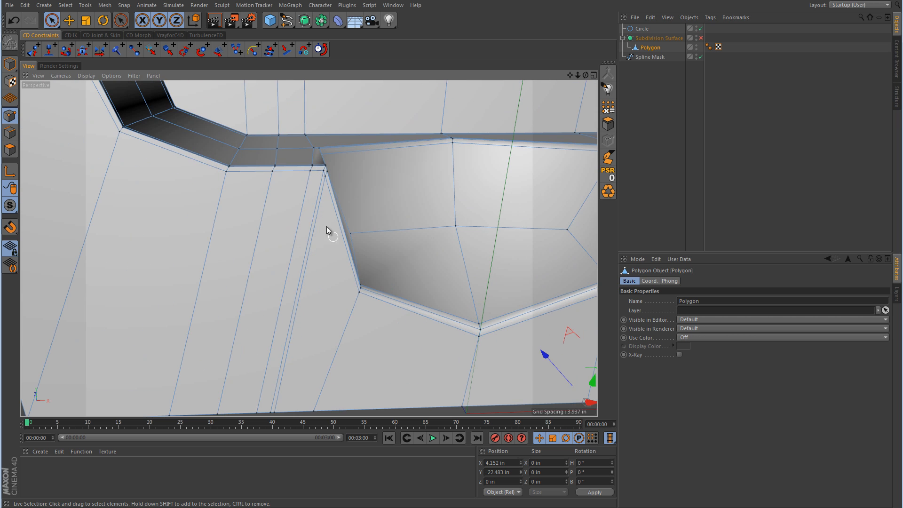
left_click(8, 151)
left_click(316, 190)
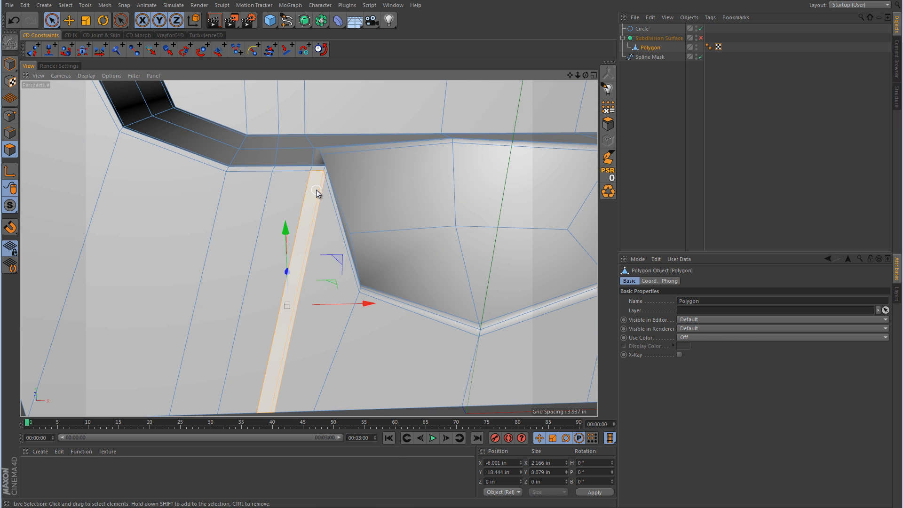
right_click(316, 191)
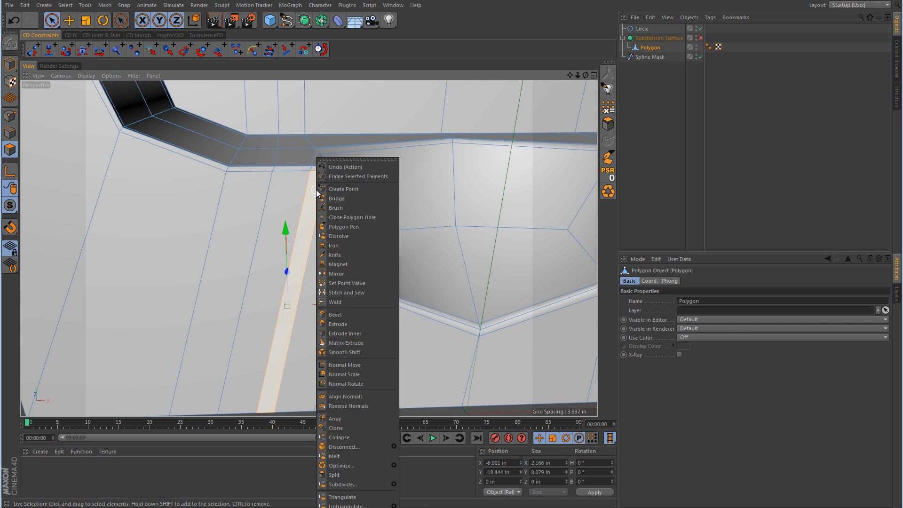
left_click(52, 20)
Examine the spacing of the flange's bottom-edge points left of the thumb notch and compare it with the right side.
left_click(10, 116)
middle_click_drag(266, 275, 247, 108, "alt")
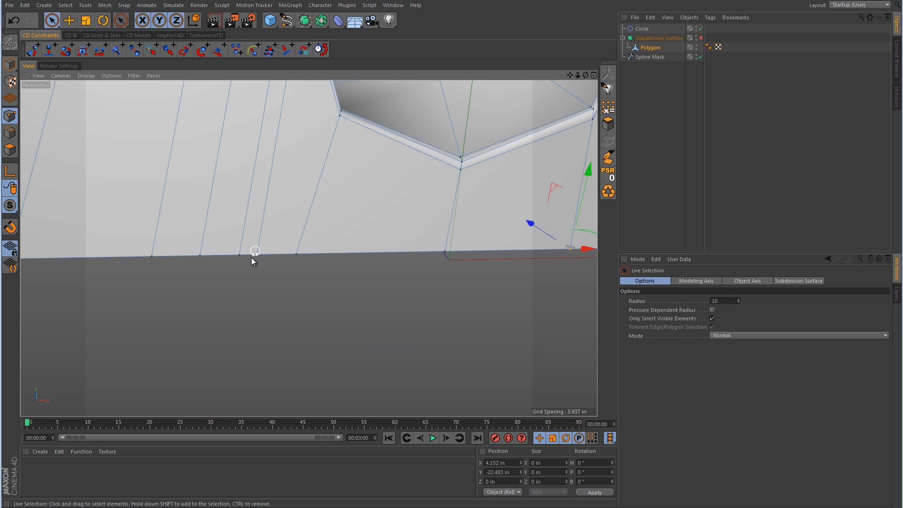
left_click(251, 256)
left_click(284, 300)
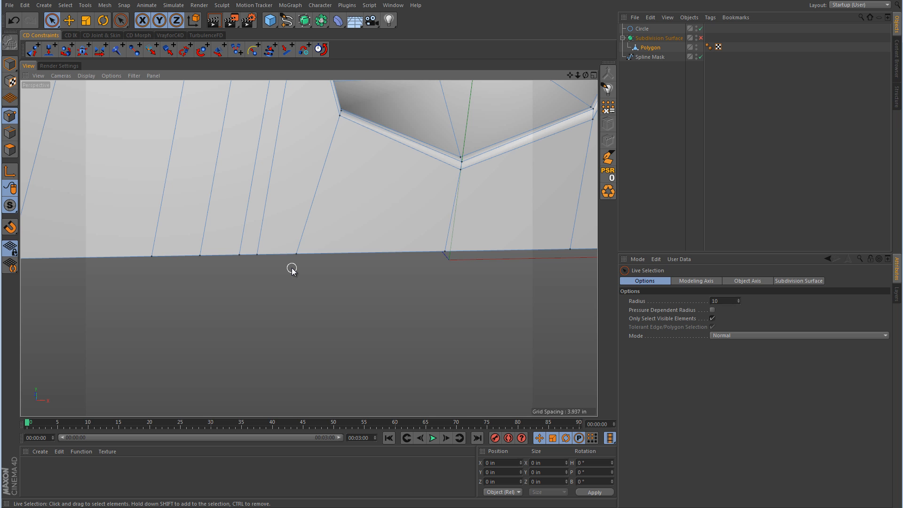
right_click_drag(371, 253, 322, 272, "alt")
middle_click_drag(454, 206, 347, 307, "alt")
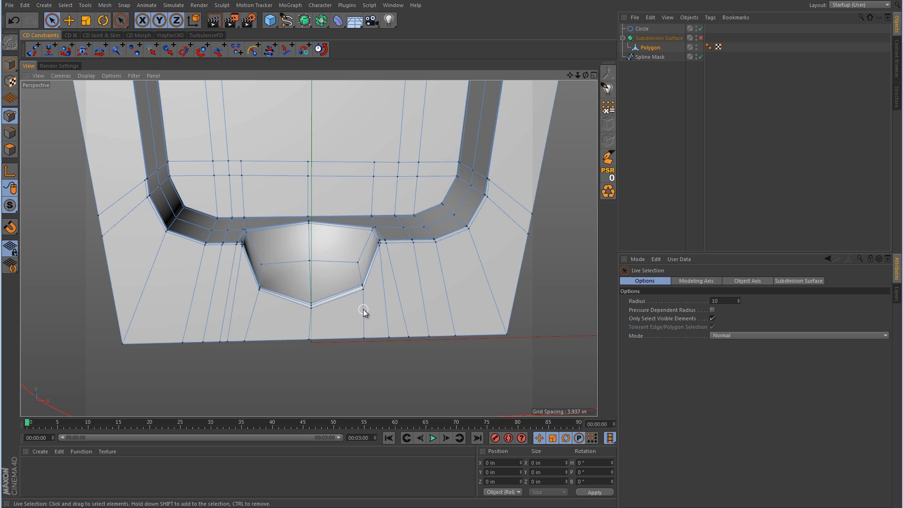